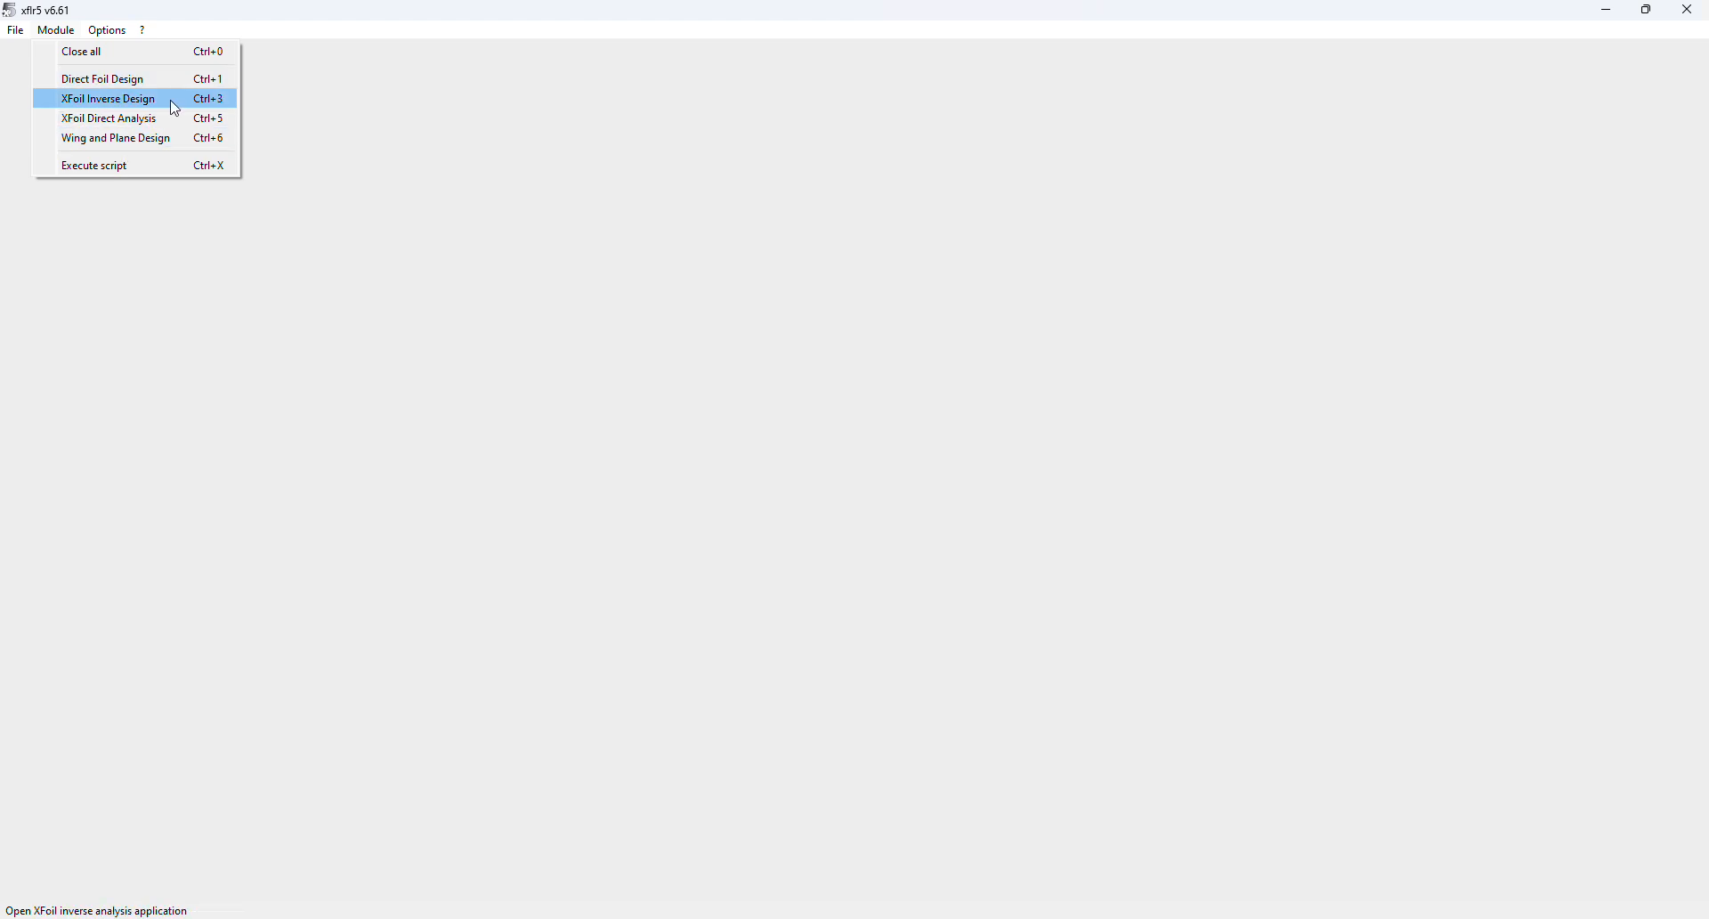
Switch to Direct Foil Design and show, then hide, the Spline Foil outline
{"action": "left_click", "coordinate": [112, 79]}
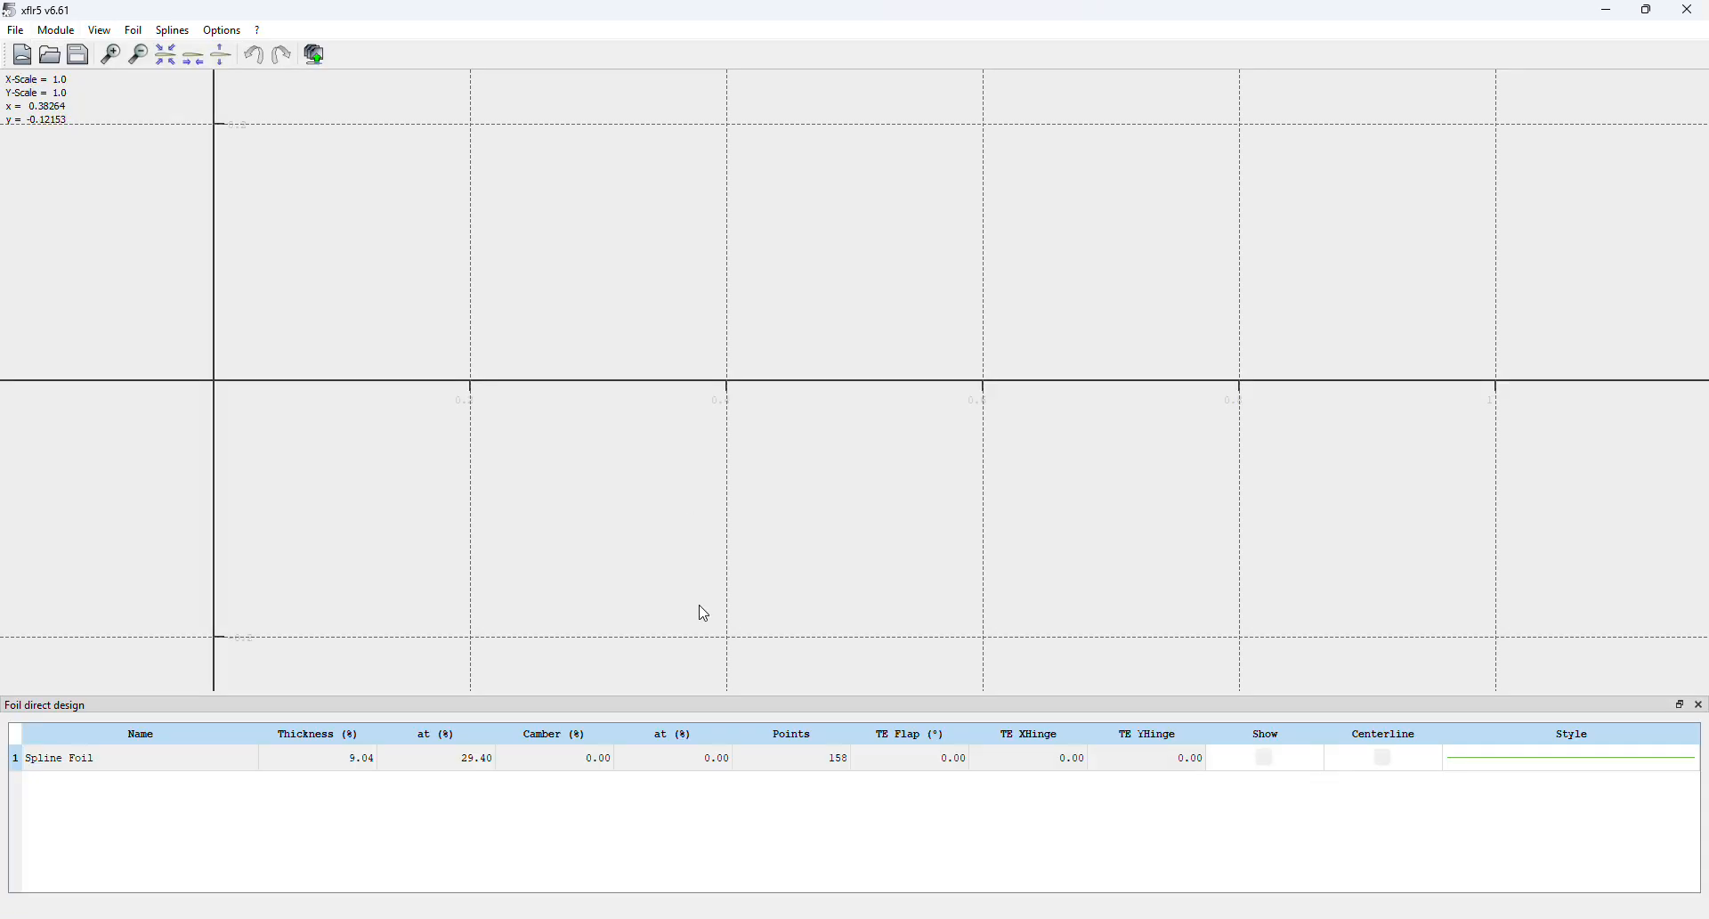
{"action": "left_click", "coordinate": [862, 767]}
{"action": "left_click", "coordinate": [1264, 758]}
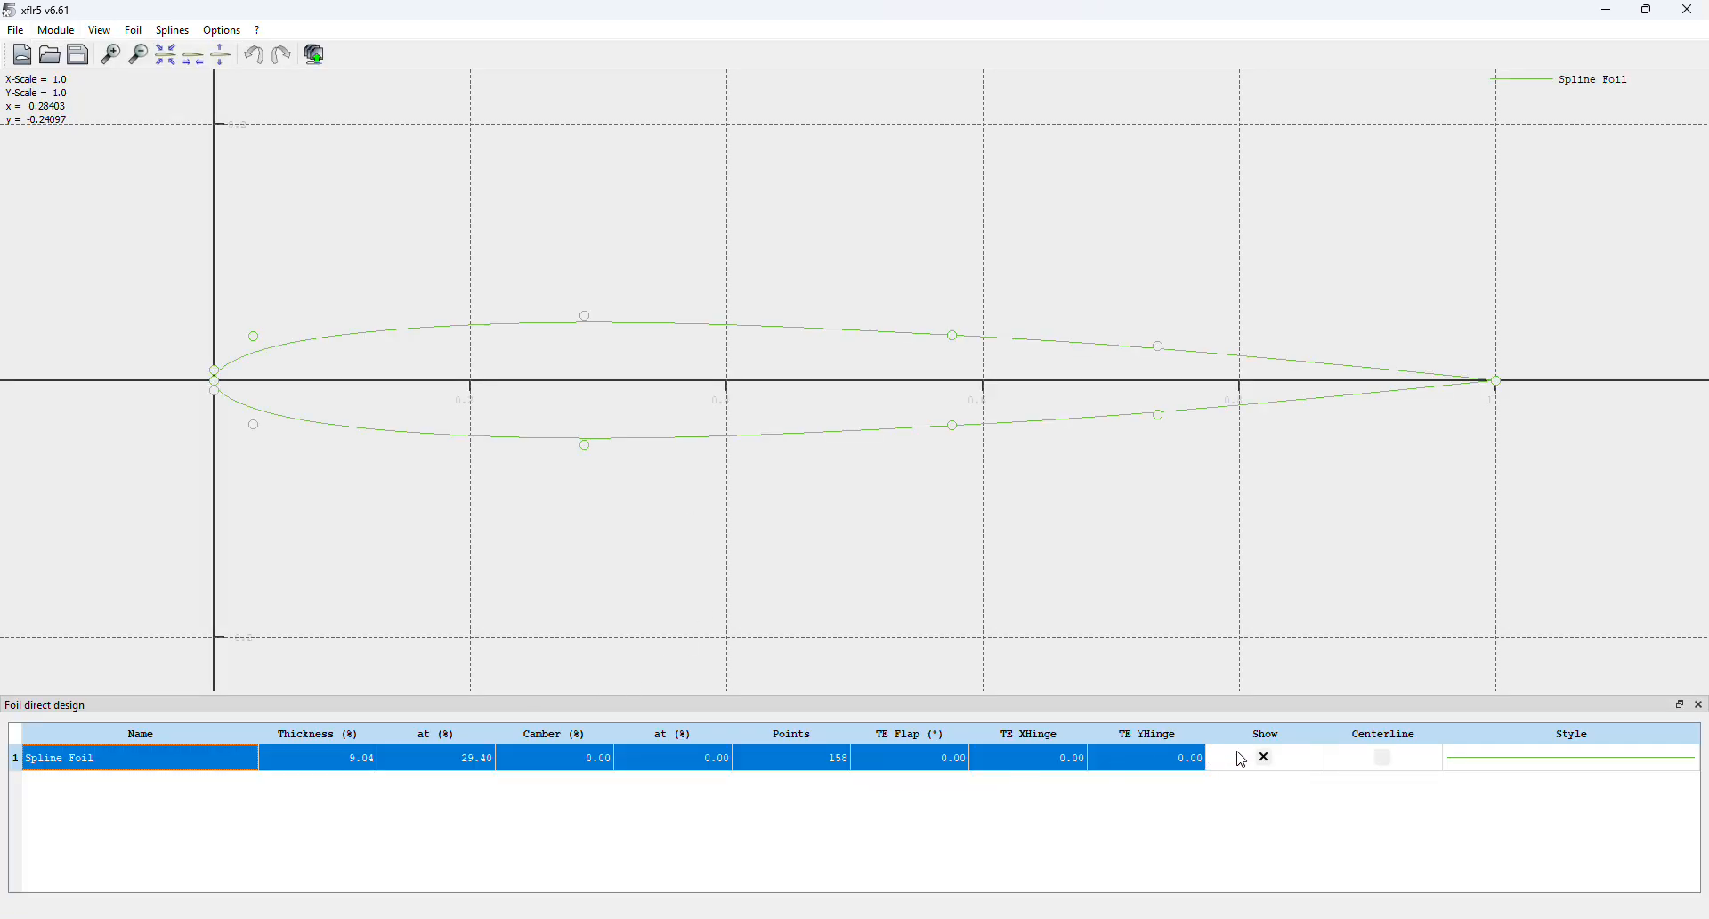
{"action": "left_click", "coordinate": [1243, 759]}
Look through the Spline Foil context actions and the Foil menu without choosing any
{"action": "right_click", "coordinate": [125, 815]}
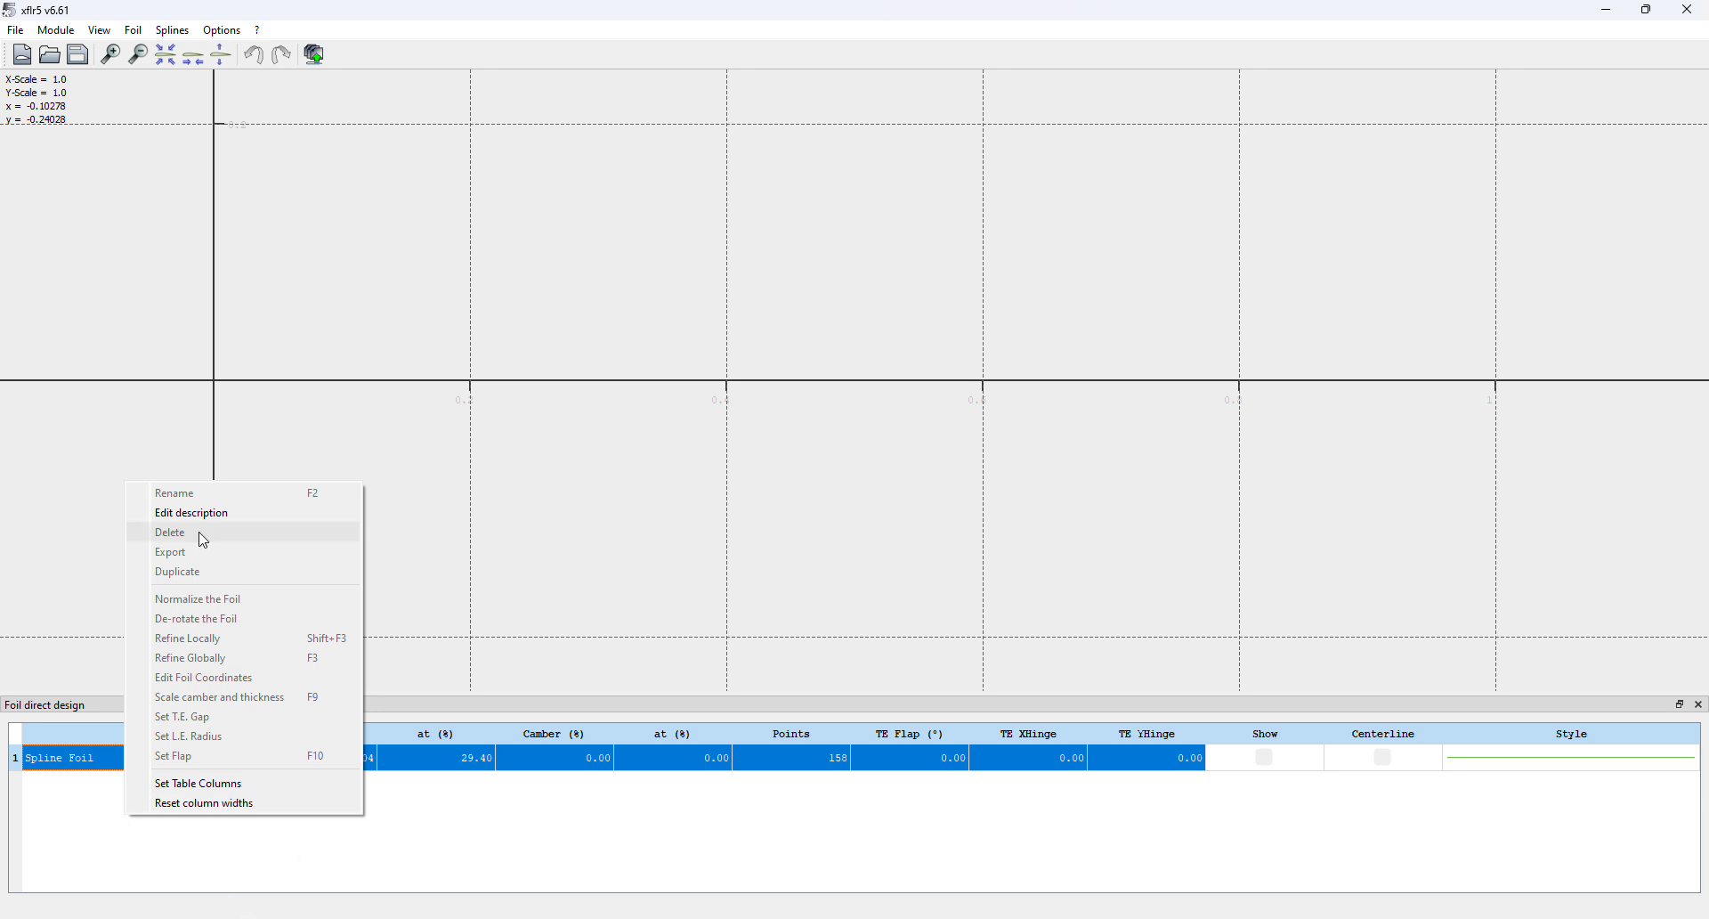
{"action": "left_click", "coordinate": [93, 831]}
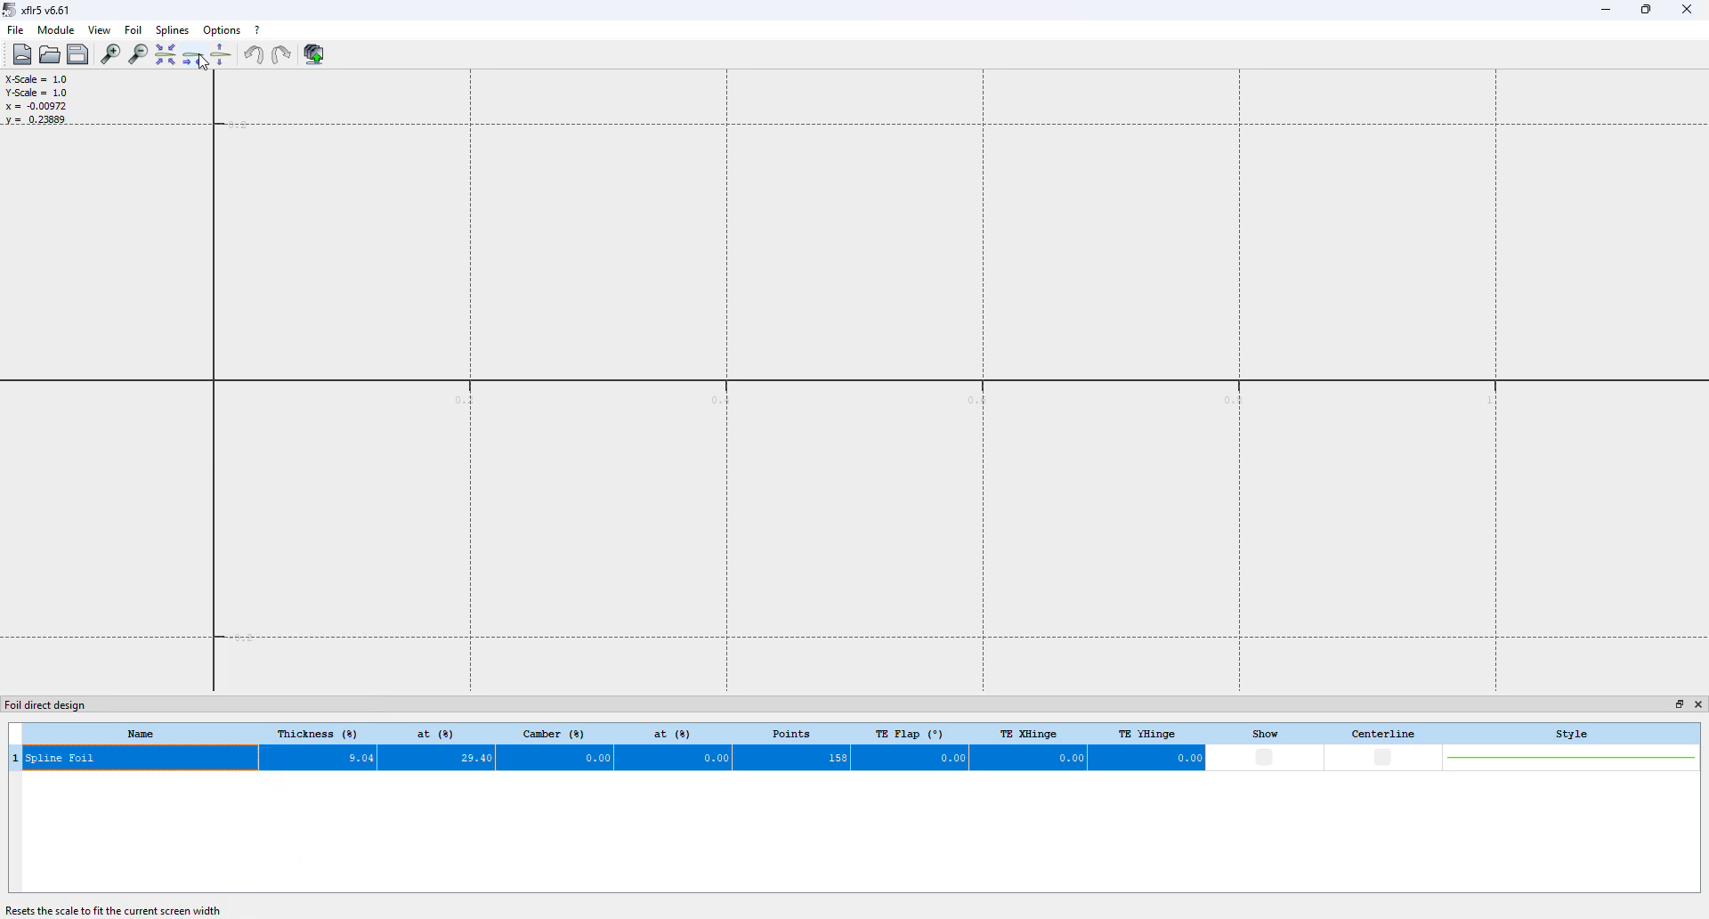
{"action": "left_click", "coordinate": [133, 31]}
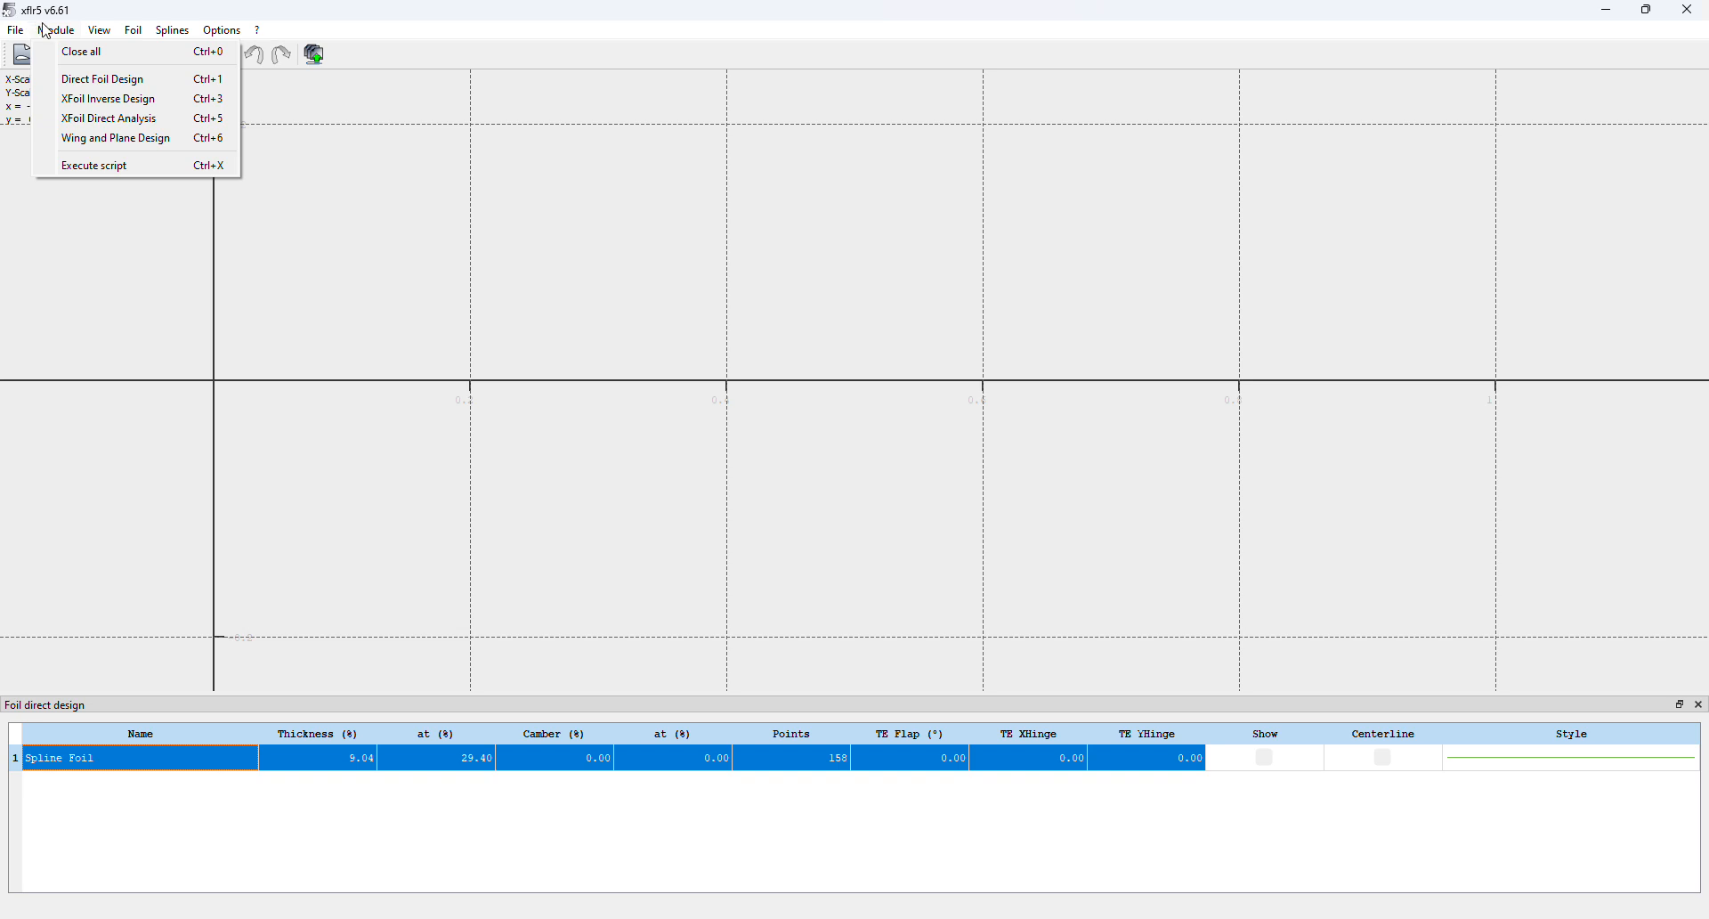
{"action": "mouse_move", "coordinate": [172, 30]}
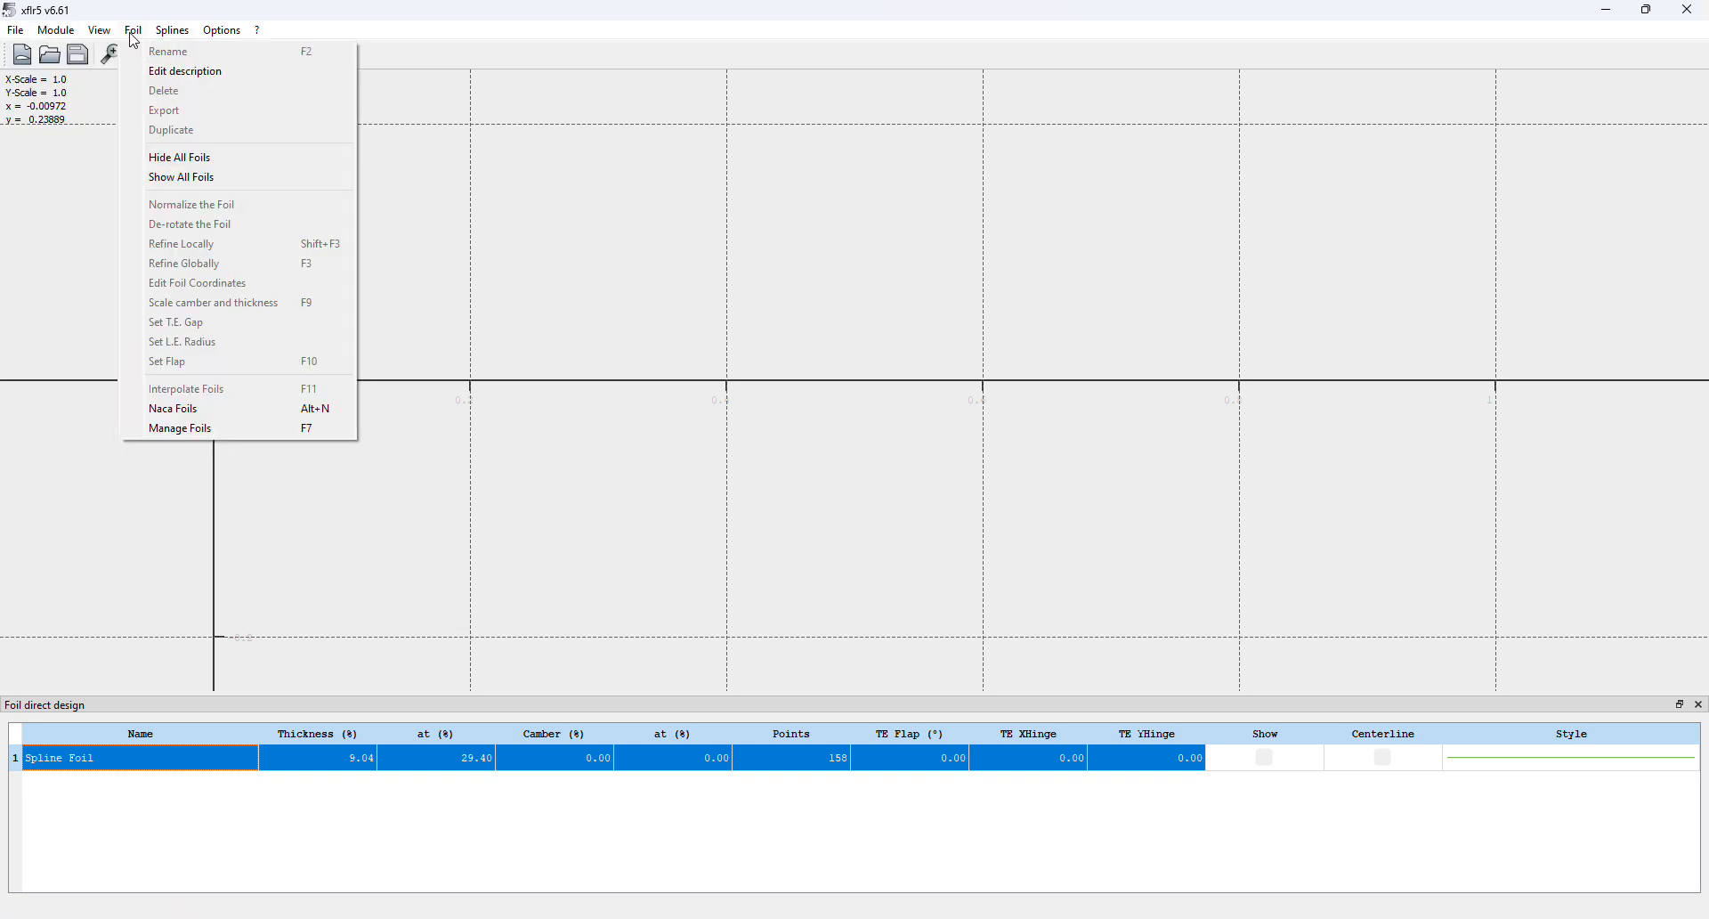
Generate a NACA 2415 foil from the 4-digit designation and keep the name 'NACA 2415'
{"action": "left_click", "coordinate": [183, 408]}
{"action": "left_click", "coordinate": [904, 420]}
{"action": "double_click", "coordinate": [904, 420]}
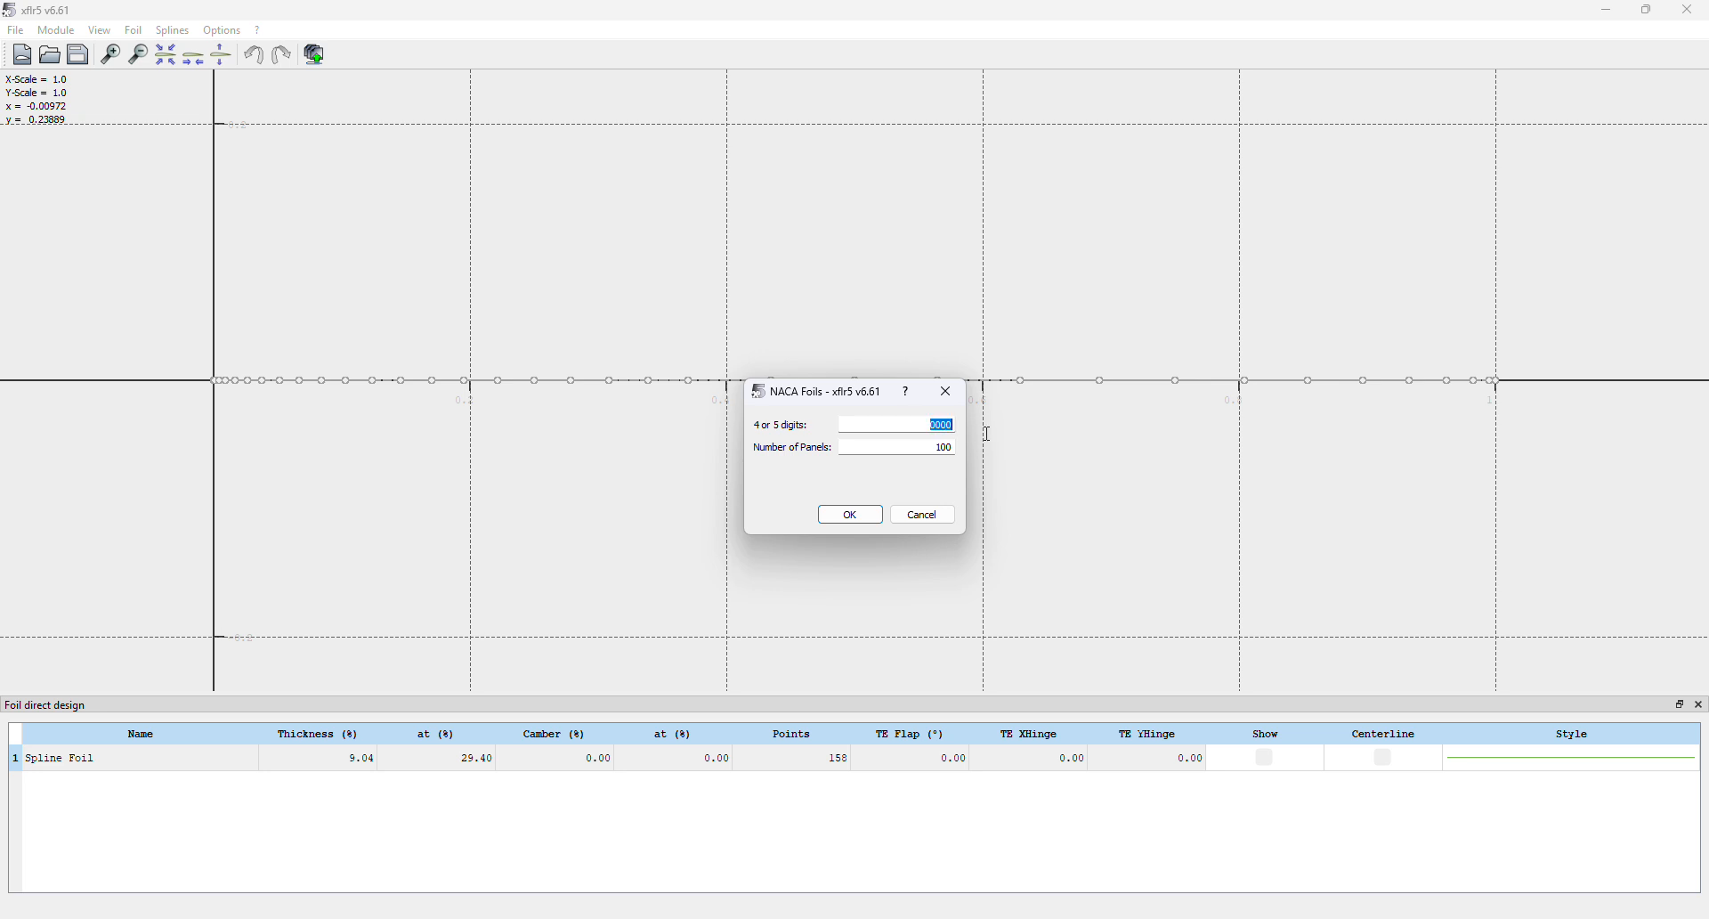
{"action": "type", "text": "2415"}
{"action": "left_click", "coordinate": [849, 515]}
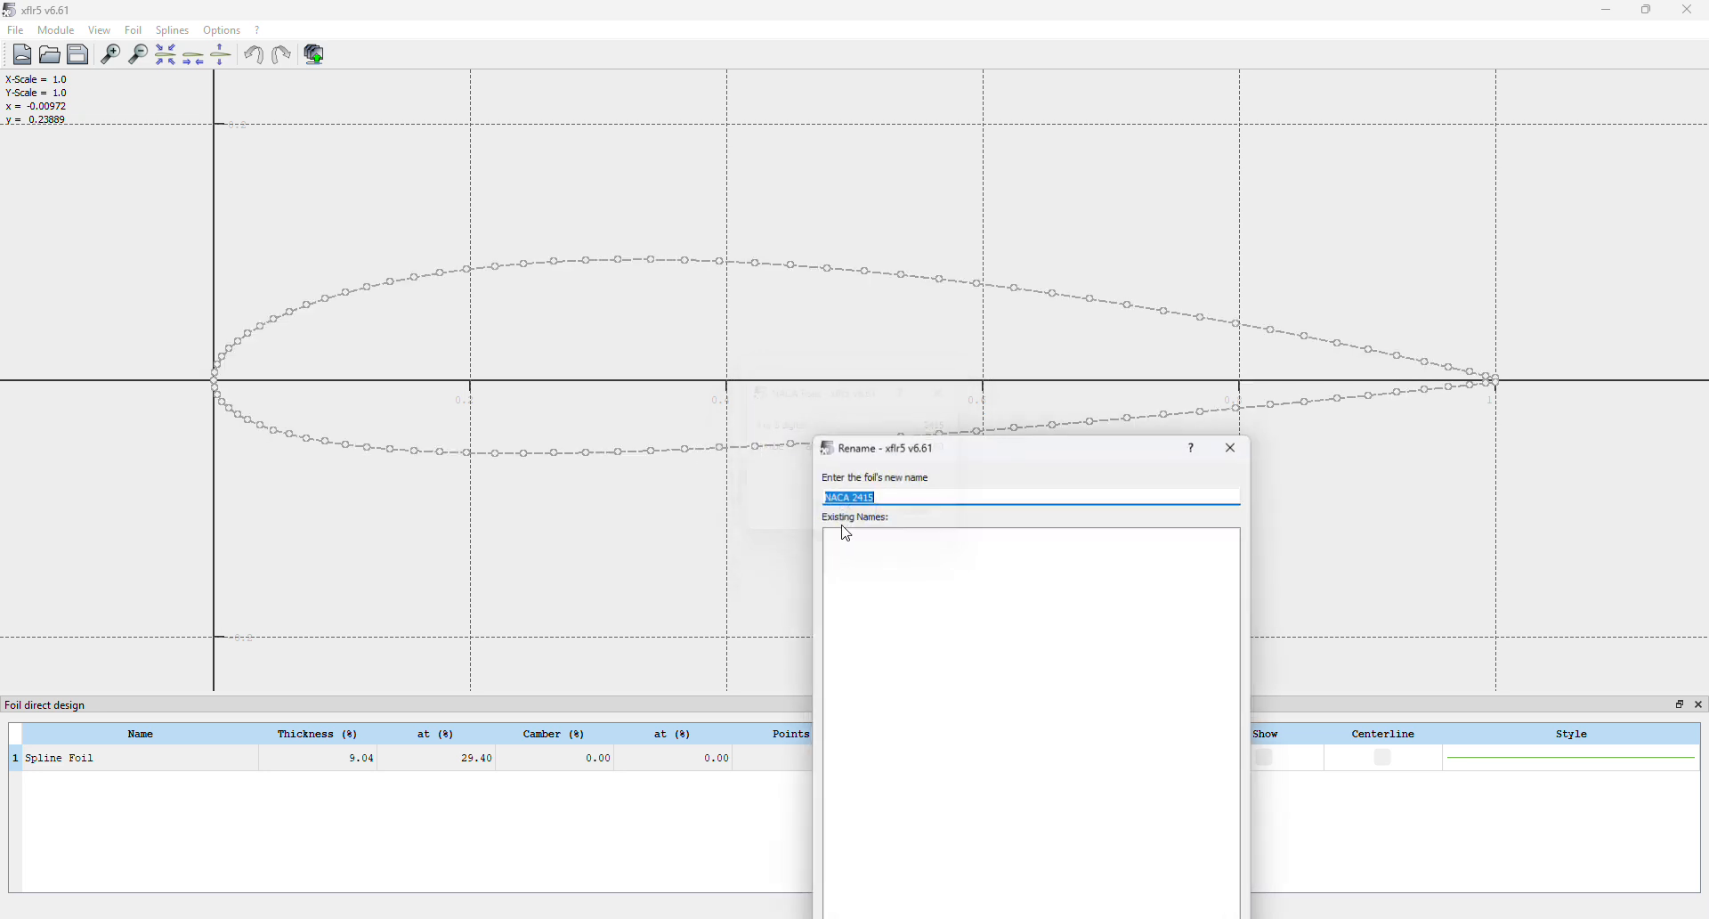
{"action": "left_click_drag", "start_coordinate": [1082, 450], "coordinate": [955, 227]}
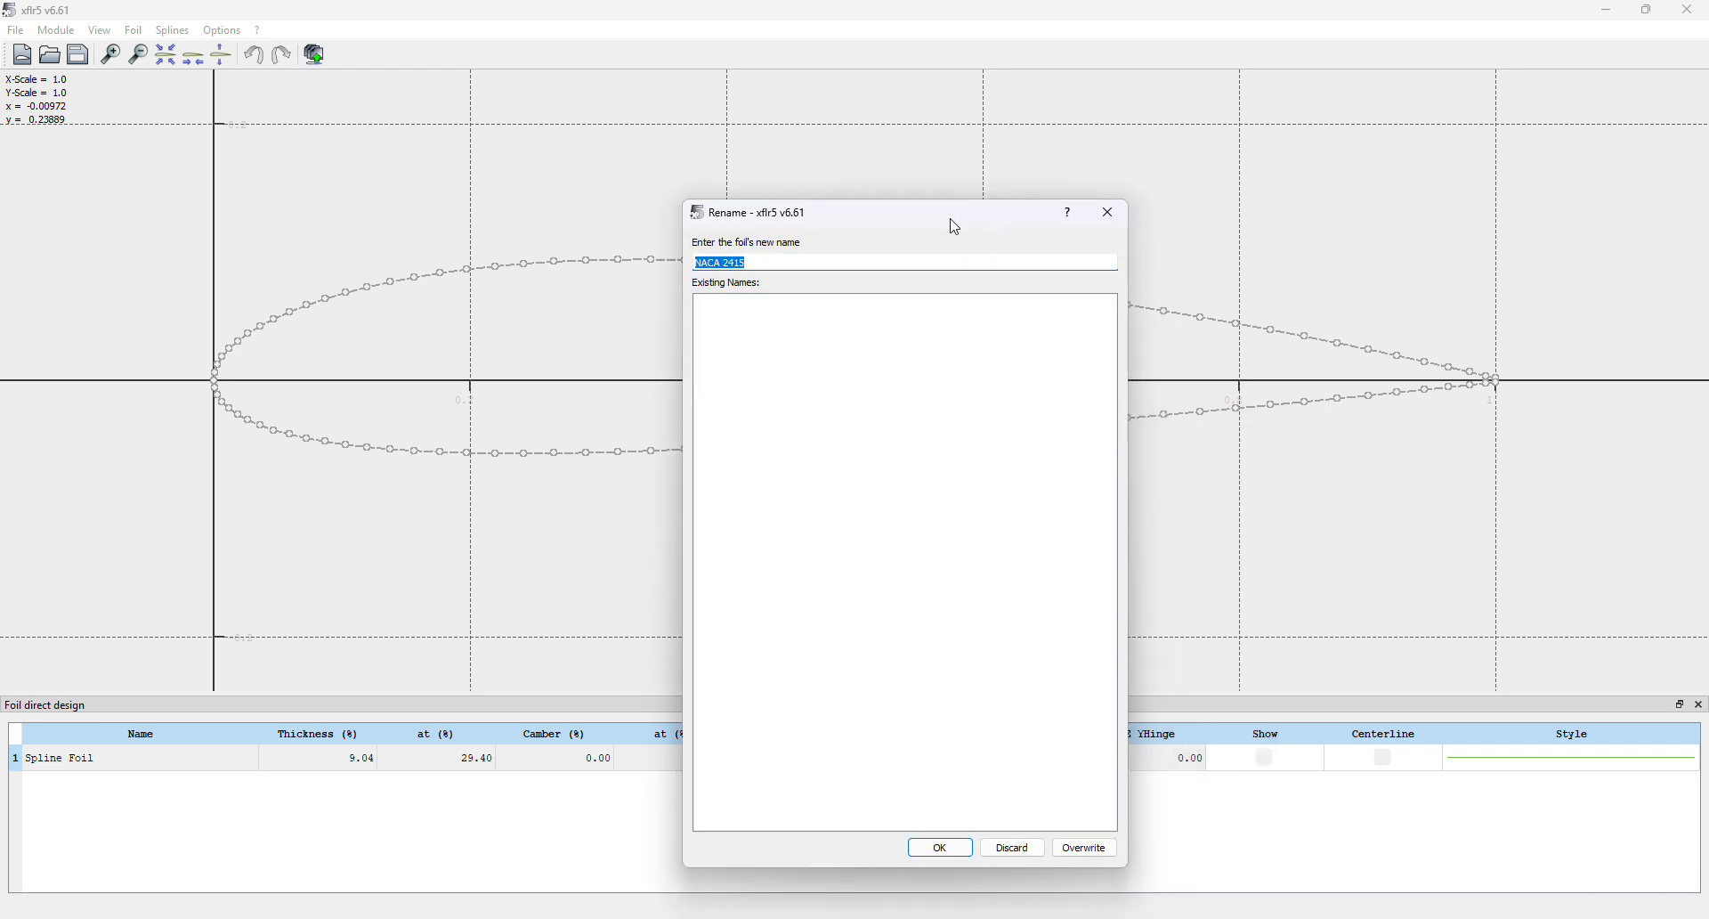
{"action": "left_click", "coordinate": [944, 845]}
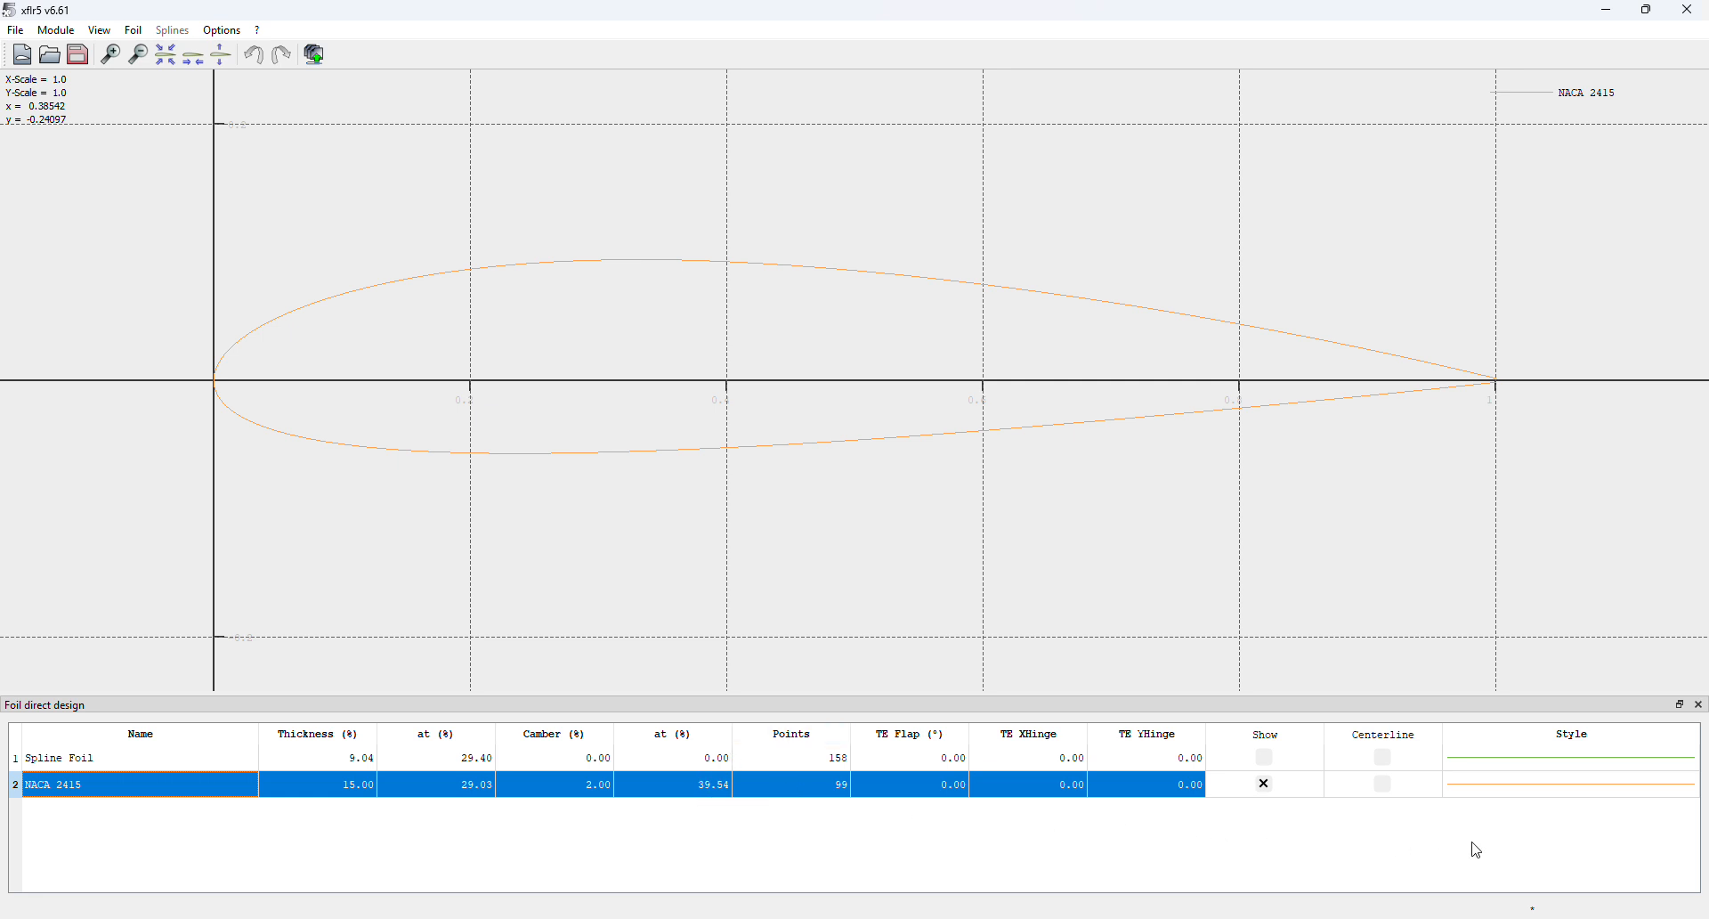
Start saving the project as 2415.xfl, then cancel the save
{"action": "left_click", "coordinate": [72, 57]}
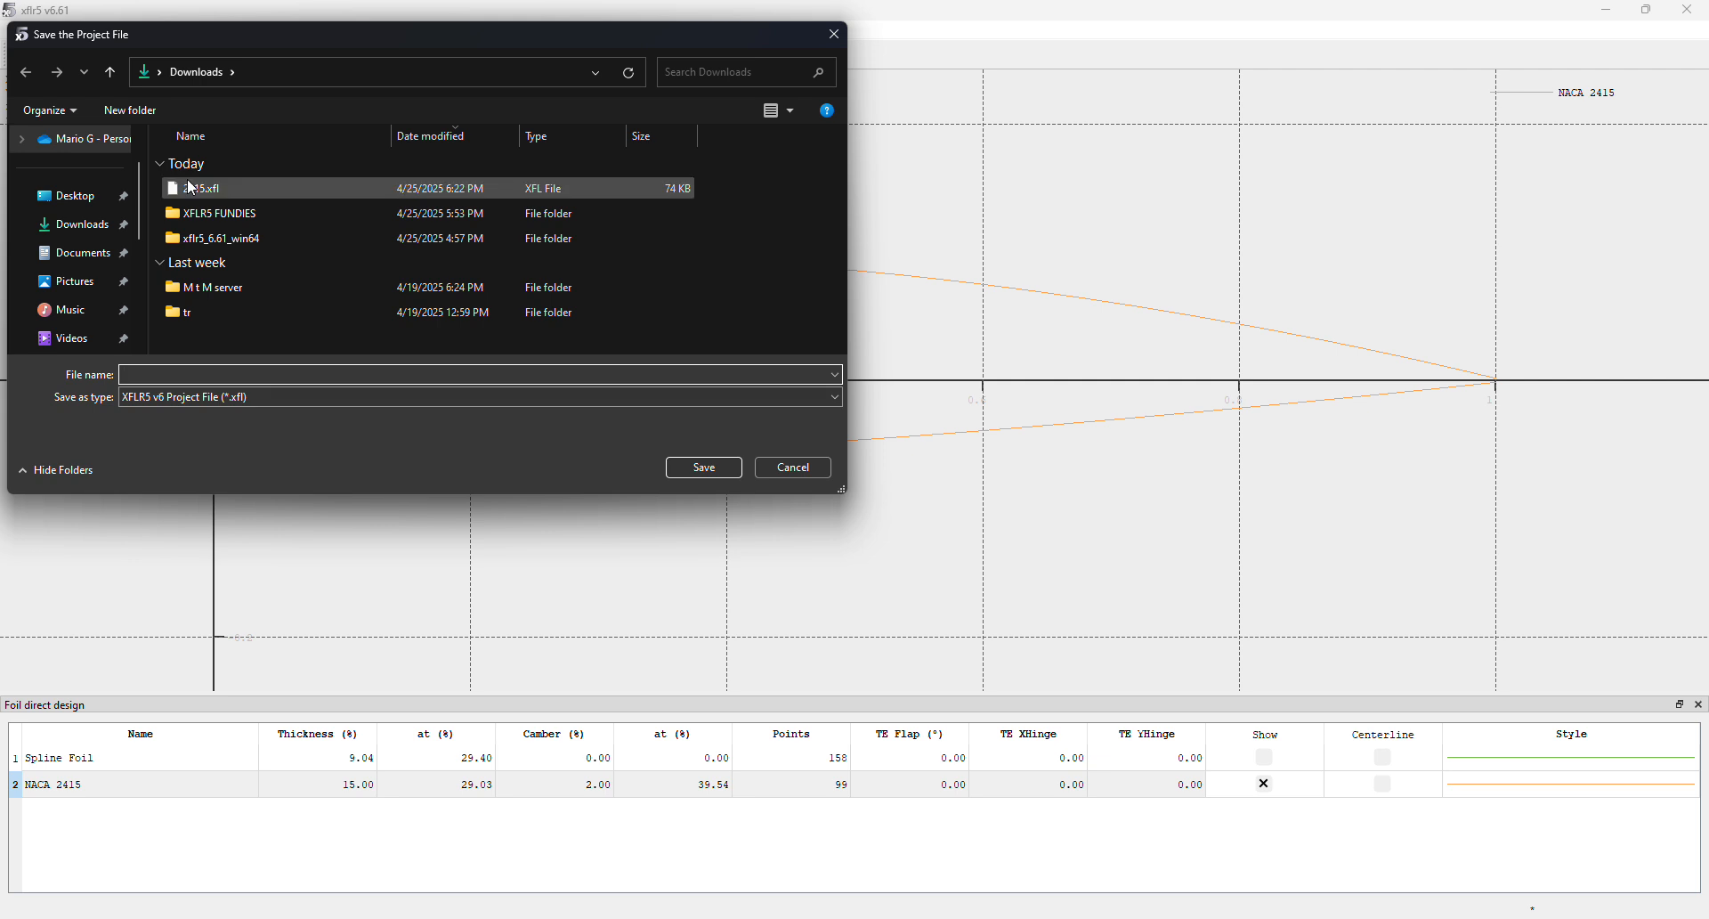
{"action": "left_click", "coordinate": [196, 188]}
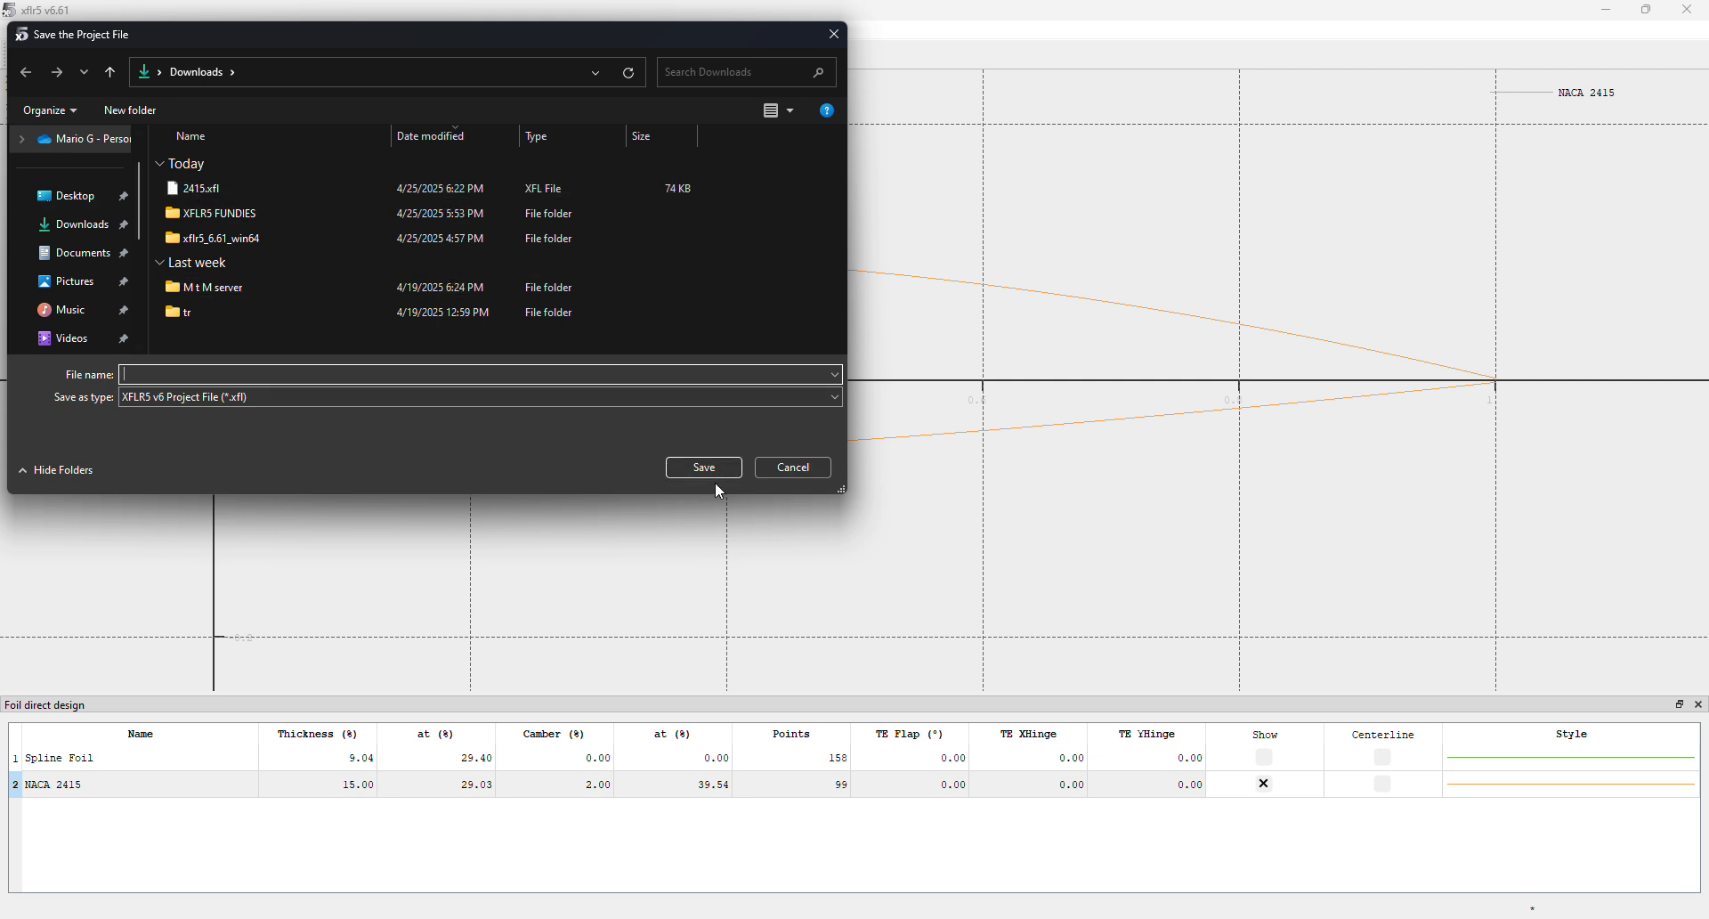
{"action": "left_click", "coordinate": [789, 468]}
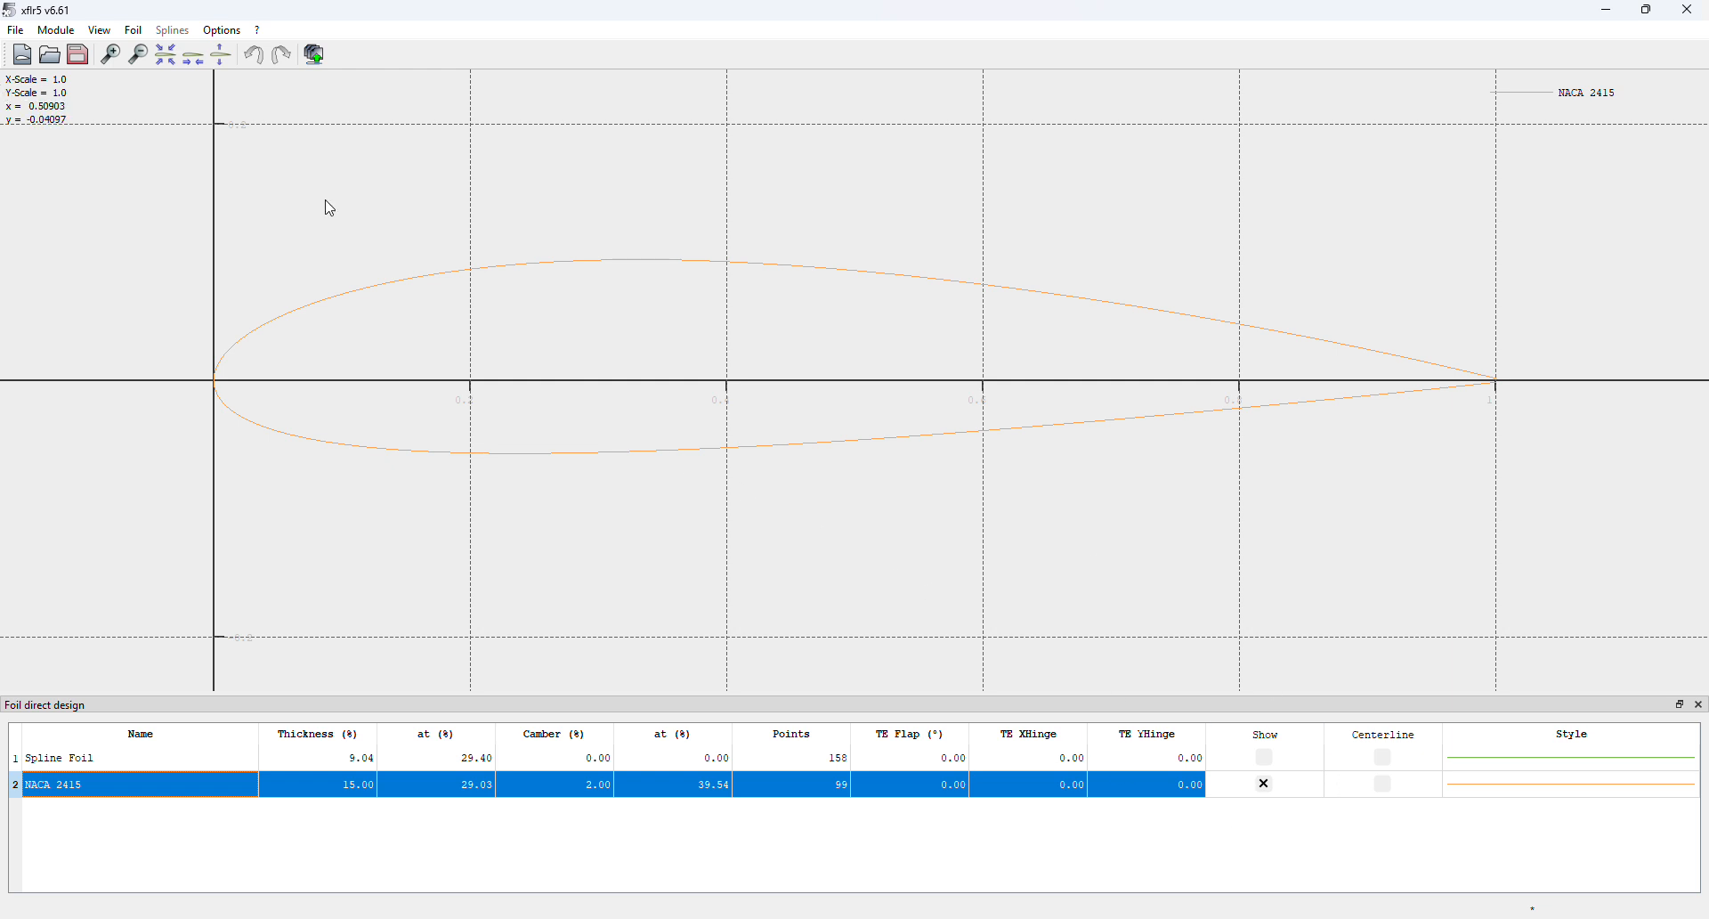
Switch to the XFoil Direct Analysis module
{"action": "left_click", "coordinate": [56, 30]}
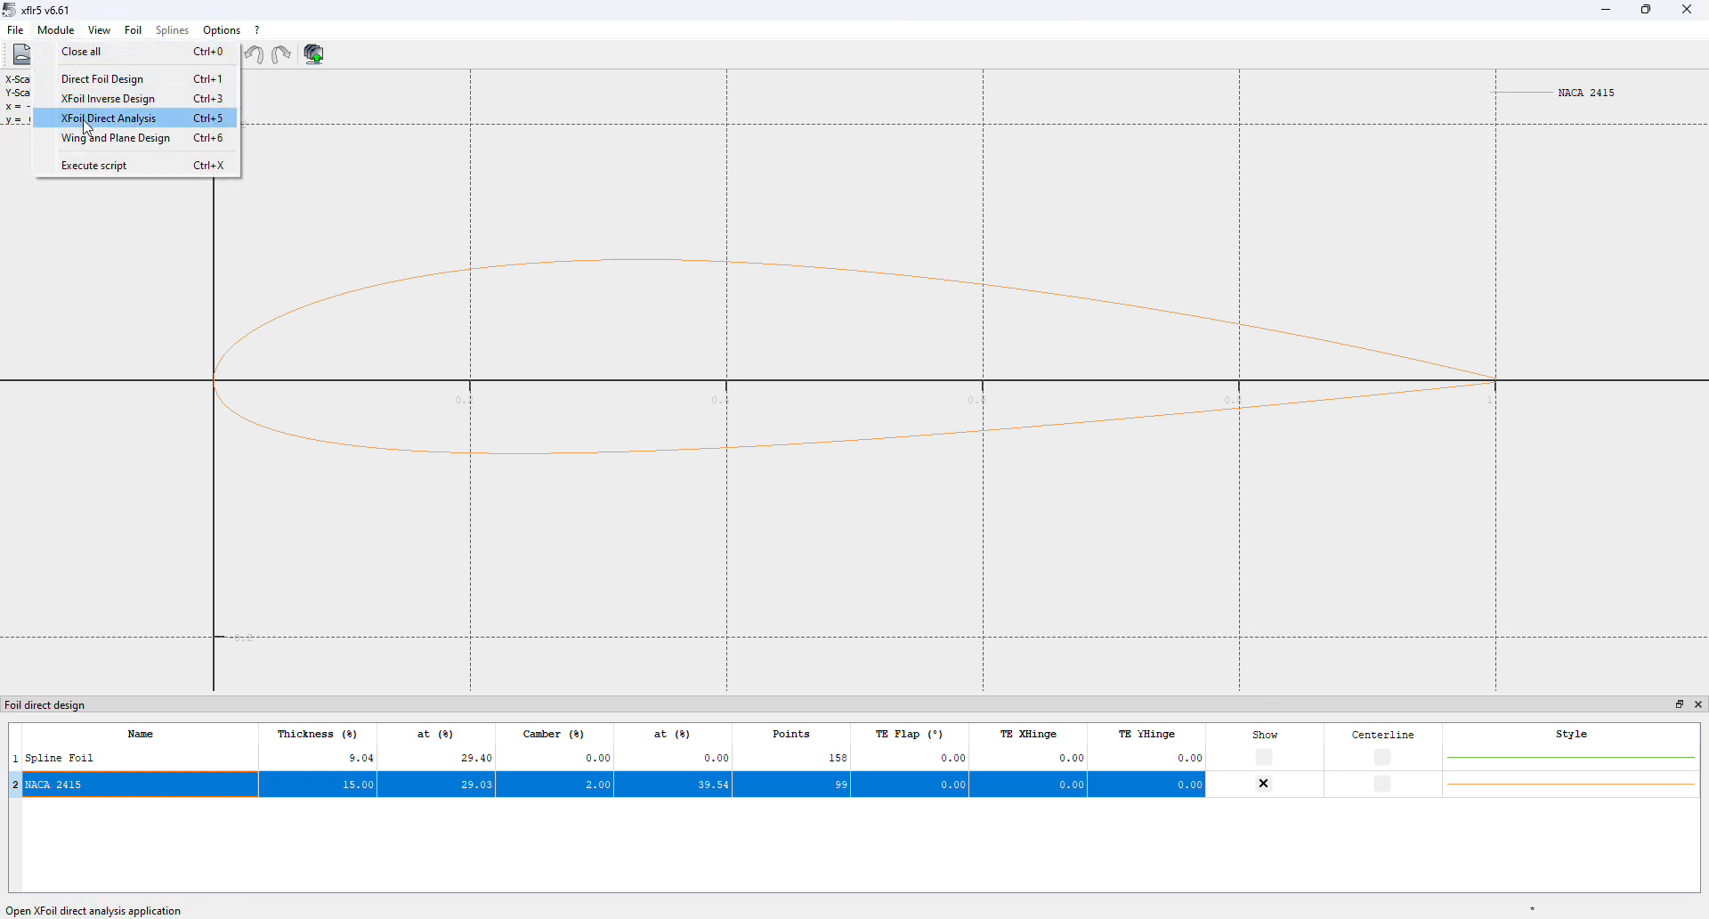
{"action": "left_click", "coordinate": [86, 126]}
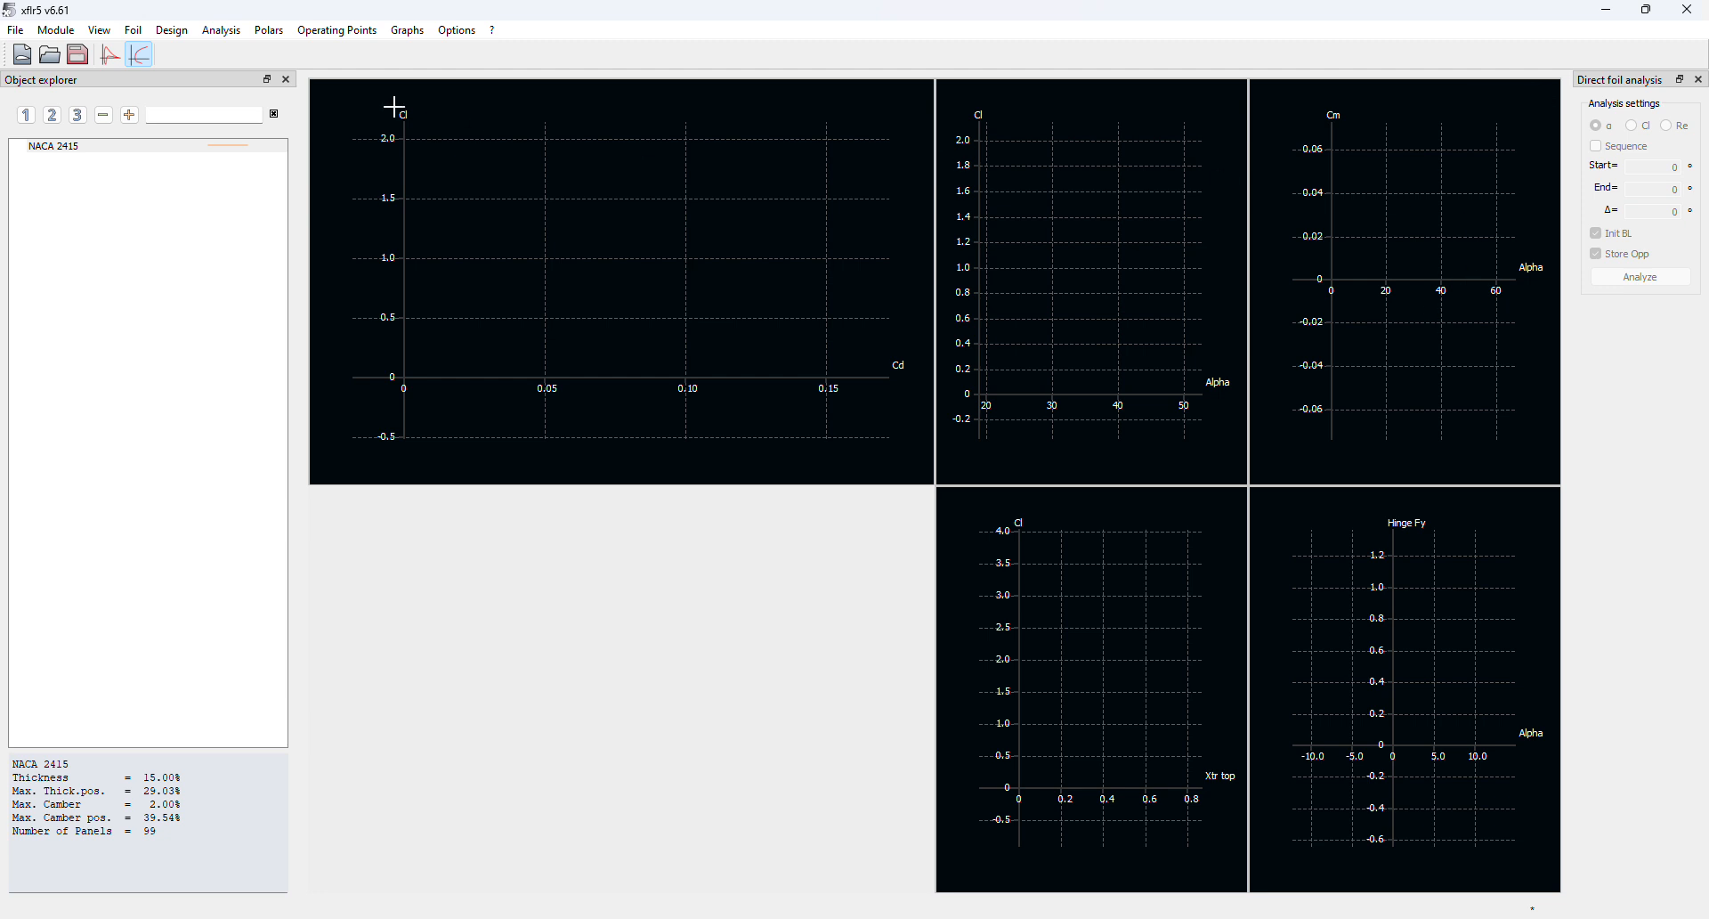
{"action": "left_click", "coordinate": [222, 30]}
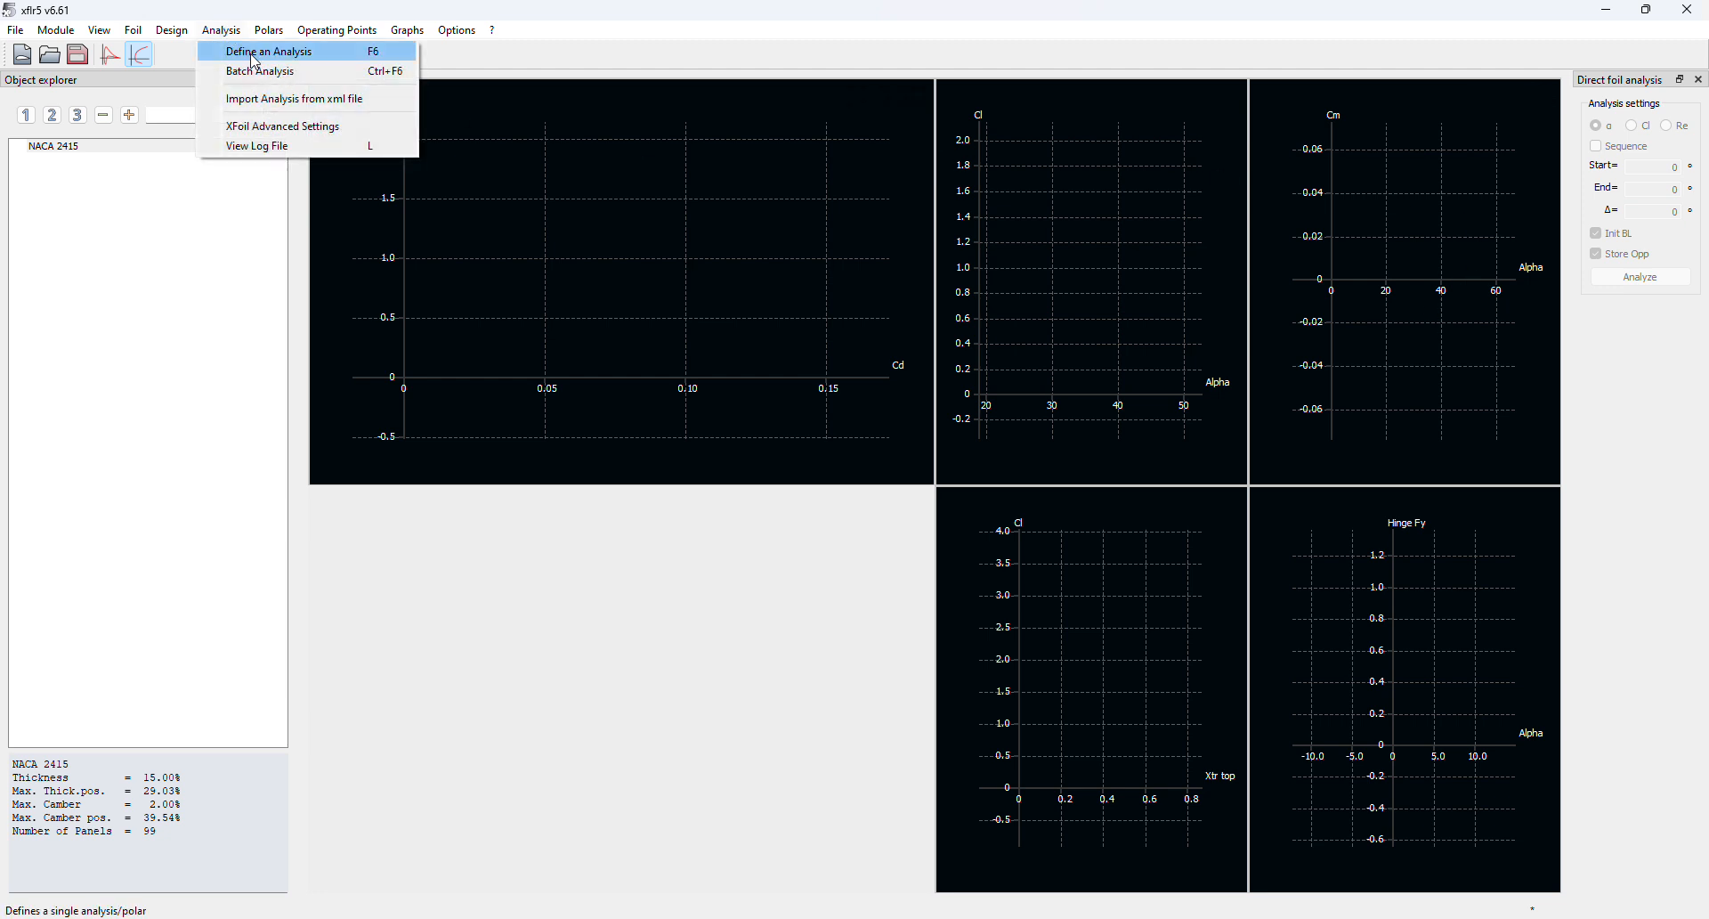
Define a new analysis for NACA 2415 and experiment with the Span, Chord and Mass fields
{"action": "left_click", "coordinate": [252, 48]}
{"action": "left_click_drag", "start_coordinate": [873, 452], "coordinate": [758, 245]}
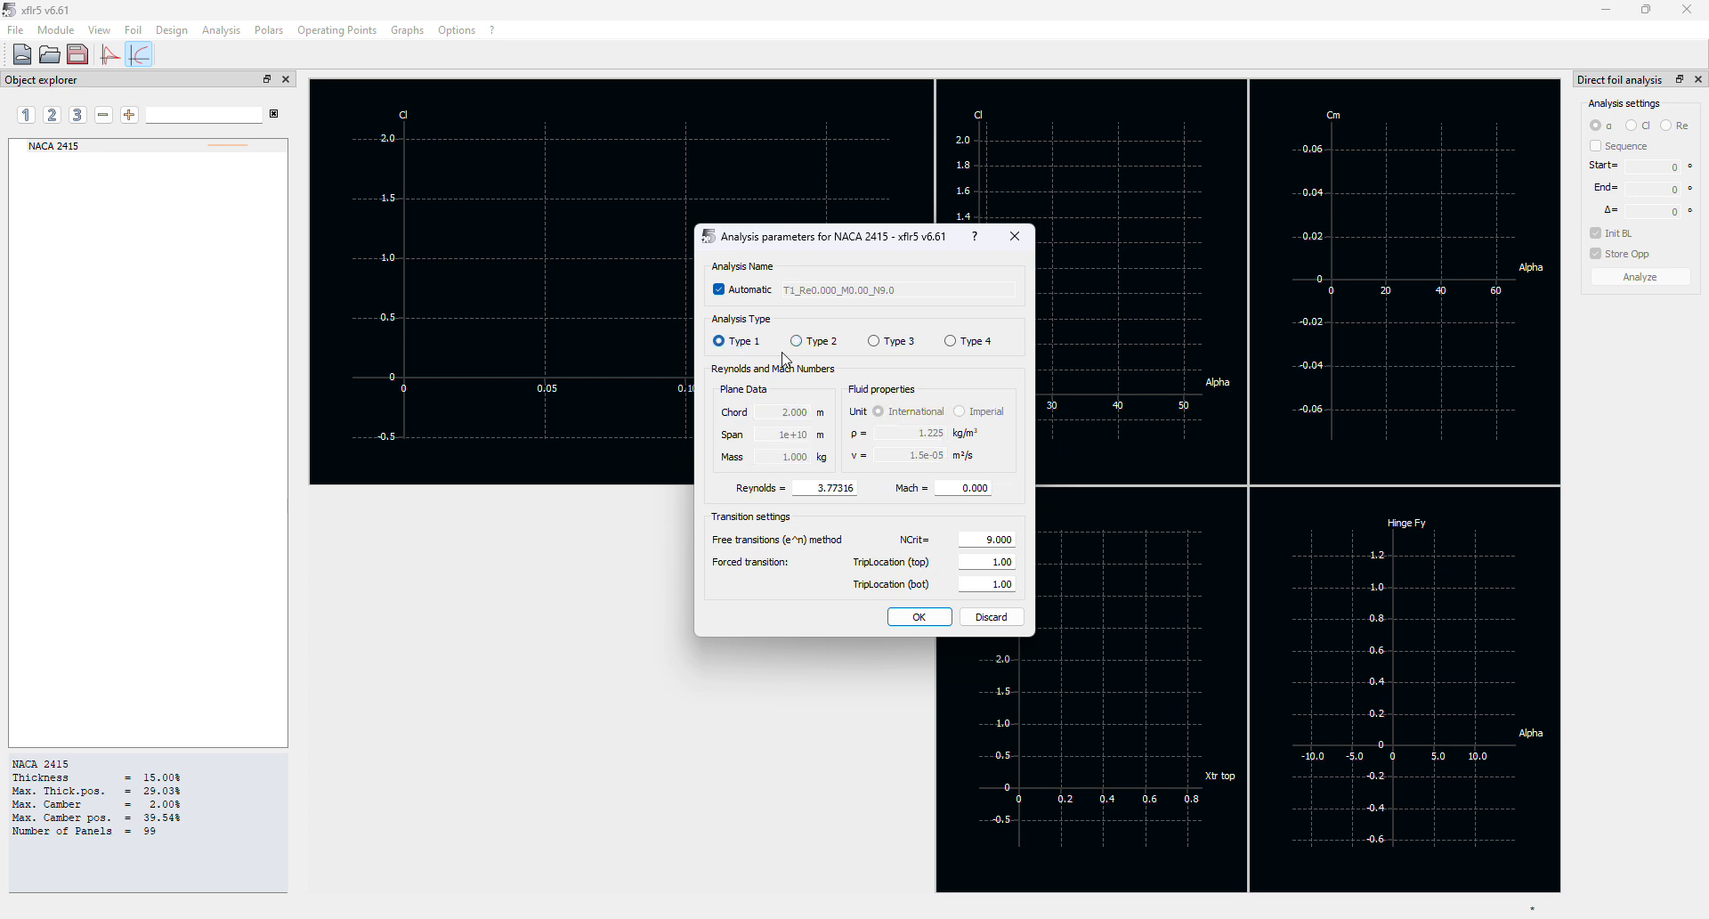
{"action": "left_click", "coordinate": [772, 442]}
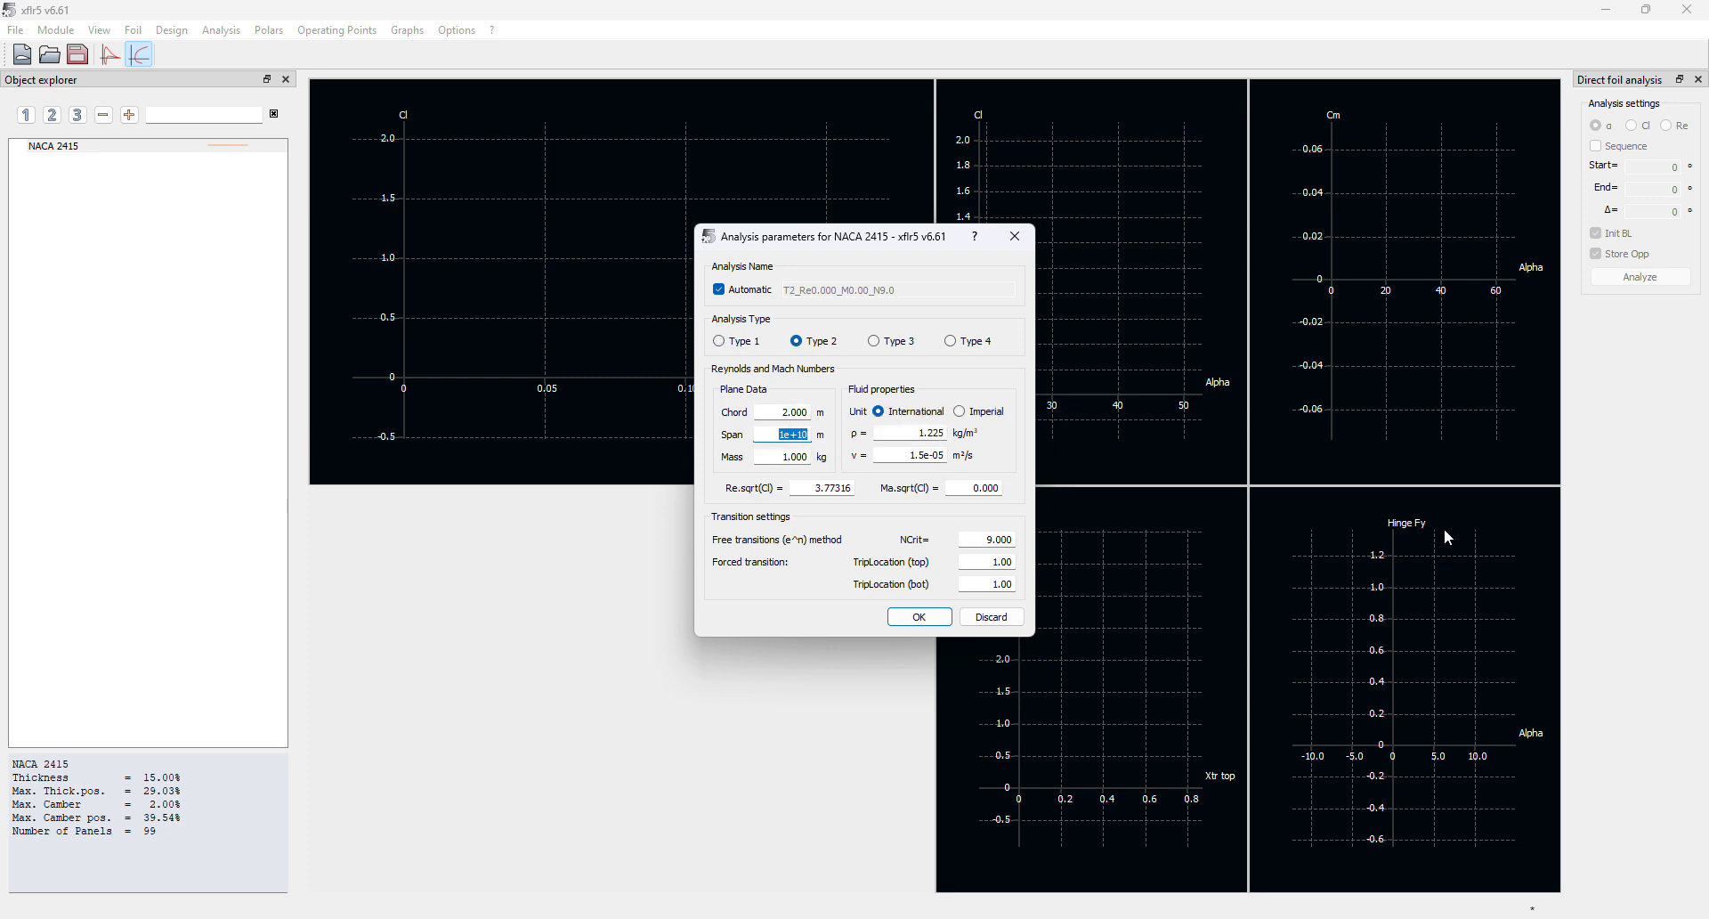
{"action": "type", "text": "0"}
{"action": "left_click", "coordinate": [792, 411]}
{"action": "double_click", "coordinate": [791, 410]}
{"action": "left_click", "coordinate": [781, 455]}
{"action": "left_click_drag", "start_coordinate": [781, 456], "coordinate": [837, 458]}
{"action": "left_click", "coordinate": [798, 435]}
{"action": "double_click", "coordinate": [776, 439]}
{"action": "double_click", "coordinate": [821, 492]}
{"action": "left_click_drag", "start_coordinate": [781, 433], "coordinate": [822, 448]}
{"action": "left_click", "coordinate": [836, 488]}
{"action": "double_click", "coordinate": [779, 435]}
Set Span to 1 and Reynolds to 6,770,000, and choose the fixed-speed Type 1 analysis
{"action": "type", "text": "1"}
{"action": "key", "text": "Tab"}
{"action": "type", "text": "6"}
{"action": "key", "text": "Return"}
{"action": "double_click", "coordinate": [820, 487]}
{"action": "type", "text": "6770000"}
{"action": "key", "text": "Return"}
{"action": "left_click", "coordinate": [718, 342]}
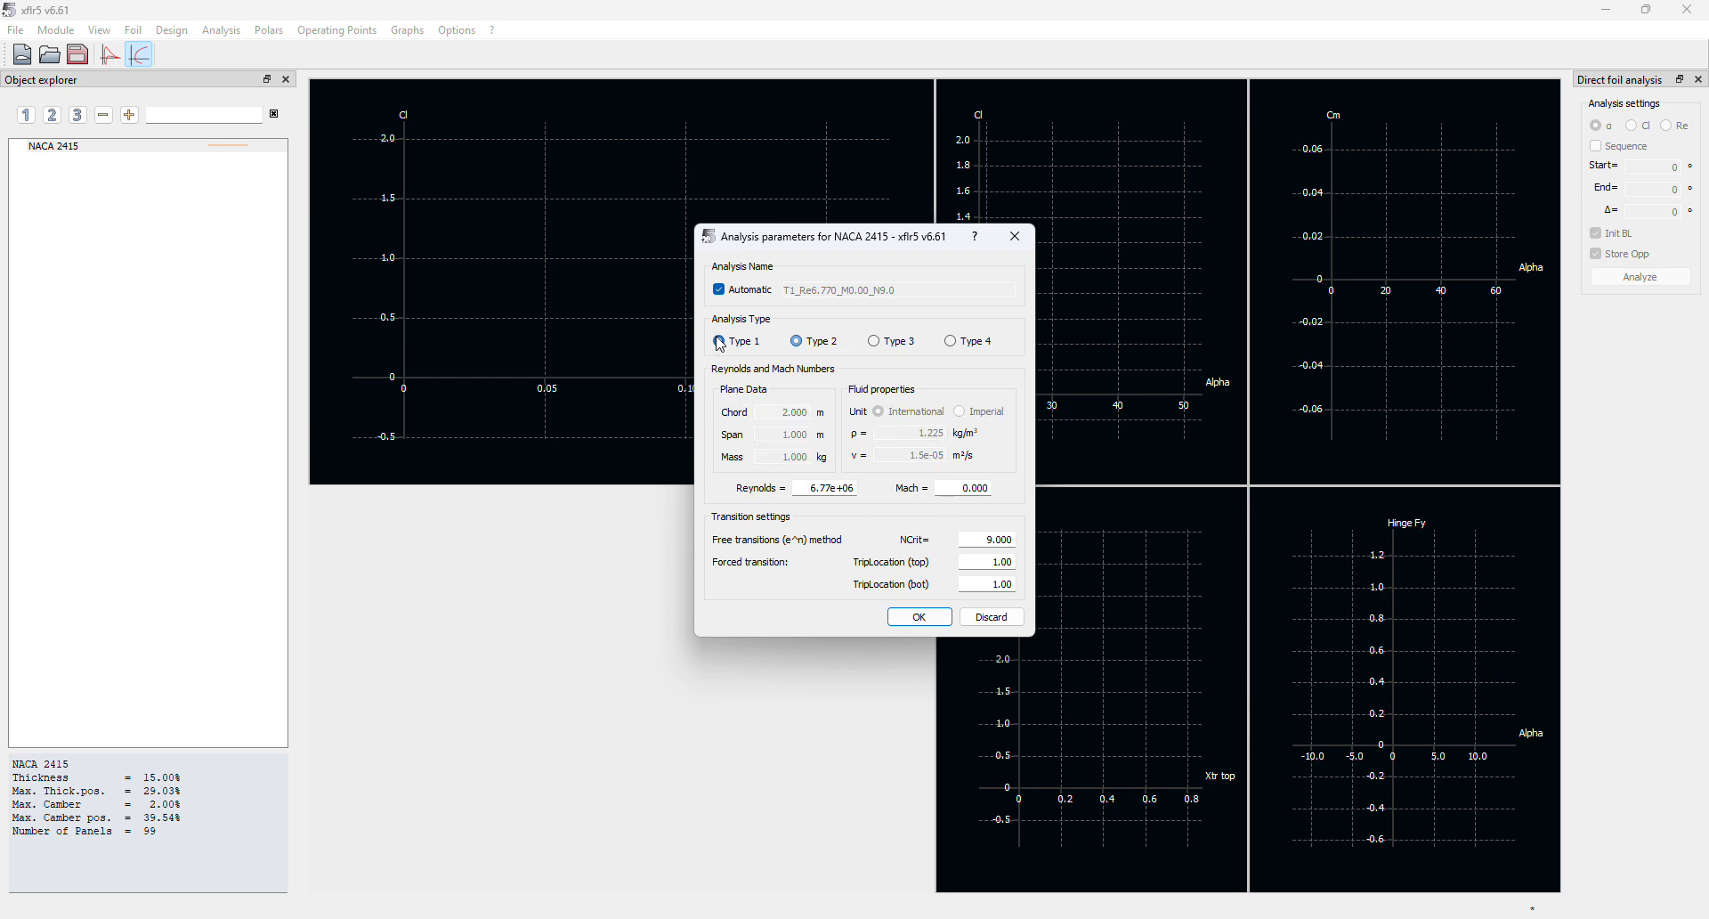
Create the T1_Re6.770_M0.00_N9.0 polar and analyze alpha −5° to 25° in 1° steps
{"action": "left_click", "coordinate": [922, 618]}
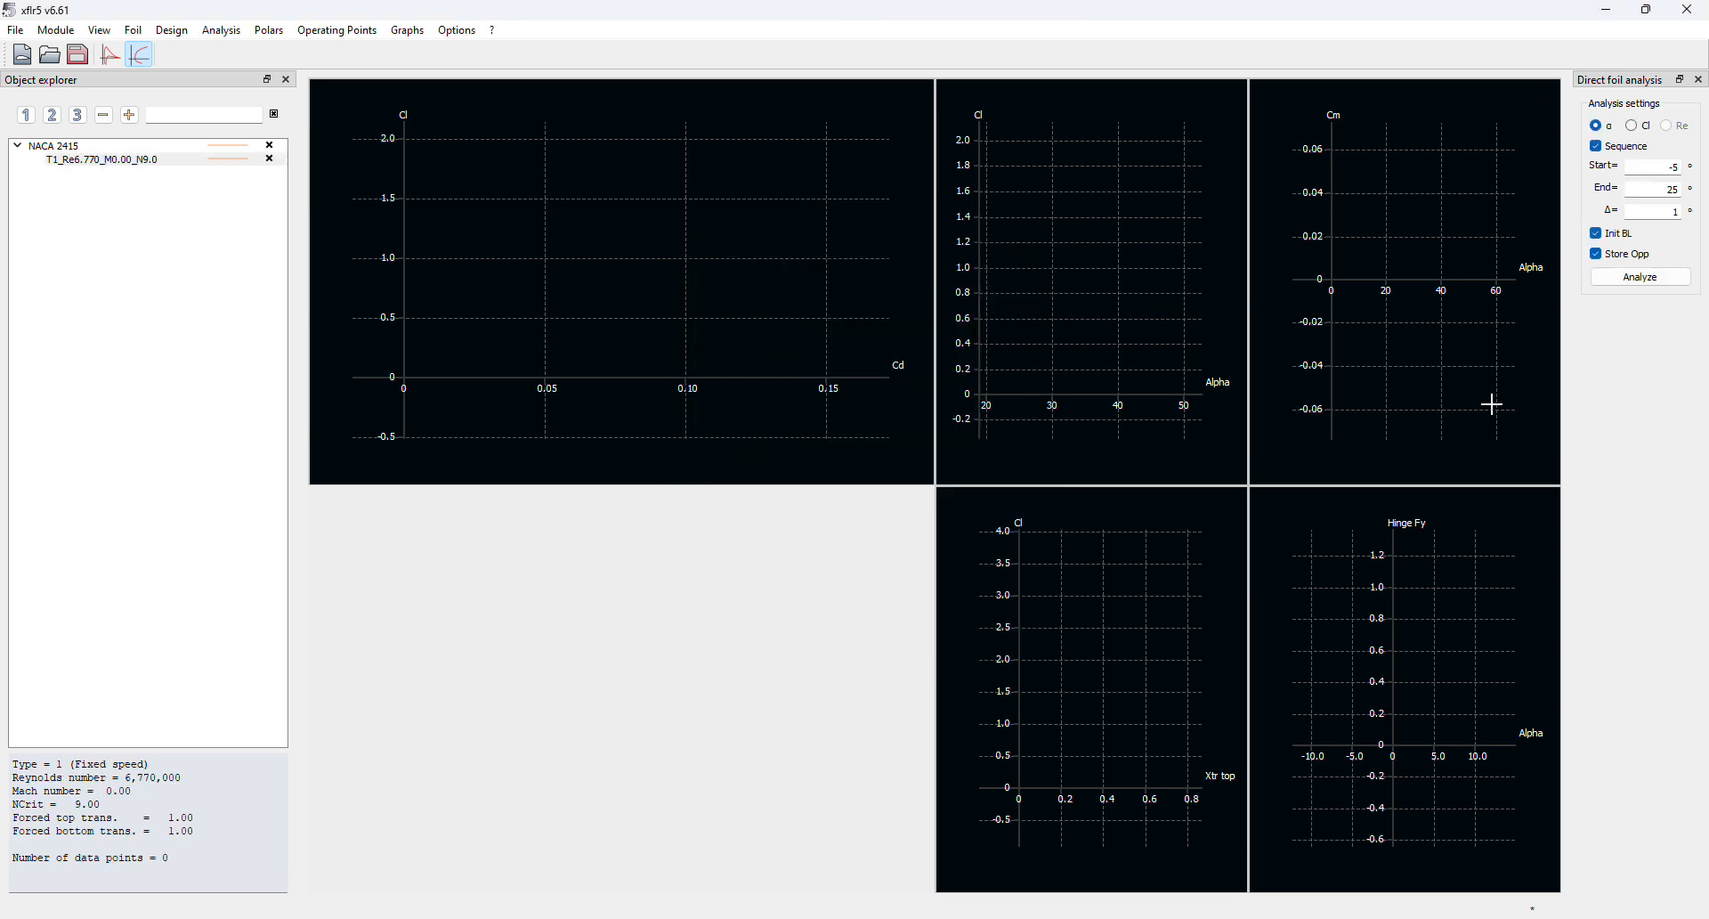
{"action": "double_click", "coordinate": [1670, 166]}
{"action": "left_click", "coordinate": [1674, 212]}
{"action": "left_click", "coordinate": [1633, 279]}
Close the analysis log and step through the 25° and −5° to −1° operating points
{"action": "left_click", "coordinate": [1044, 178]}
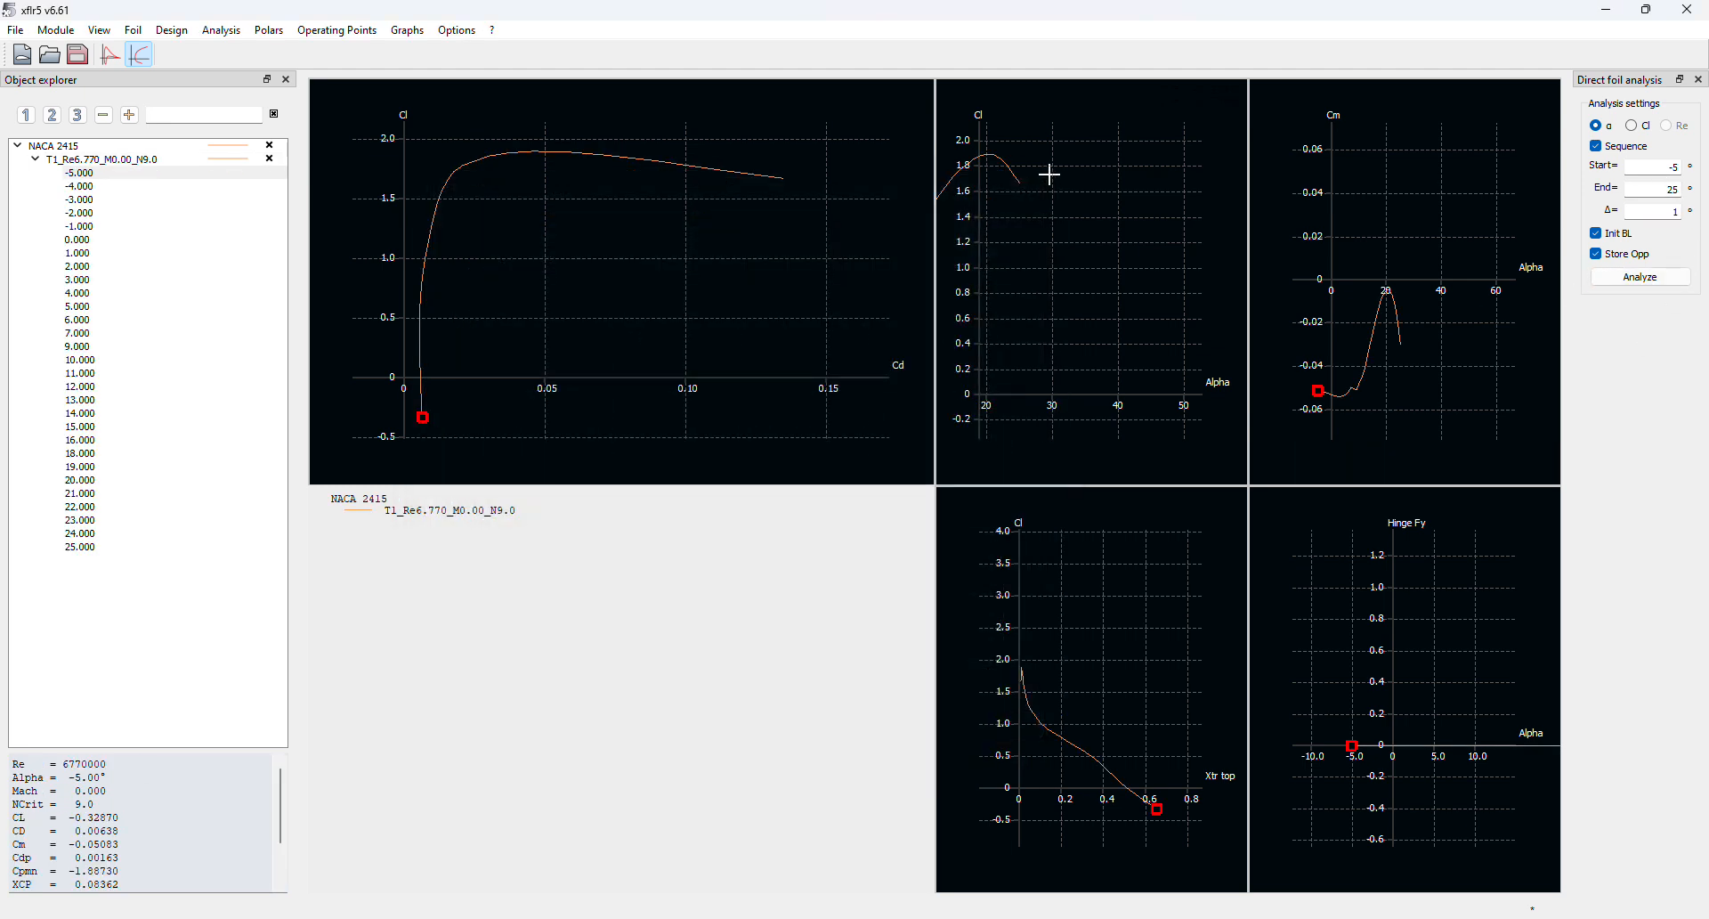
{"action": "left_click_drag", "start_coordinate": [1145, 317], "coordinate": [1107, 267]}
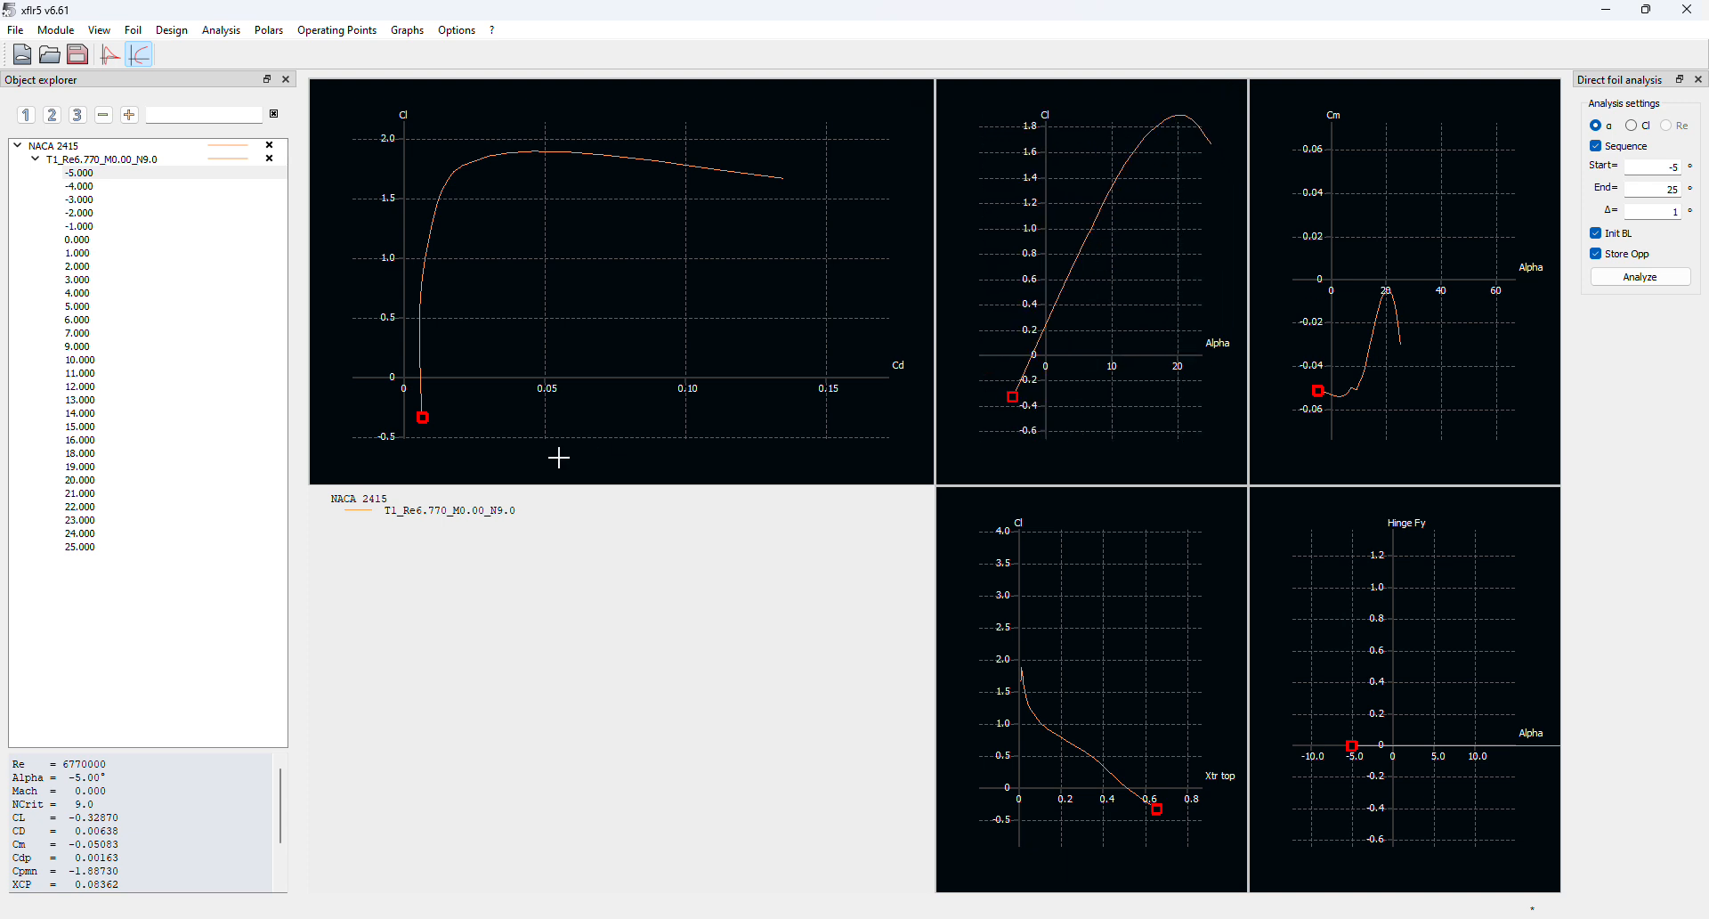
{"action": "left_click", "coordinate": [106, 548]}
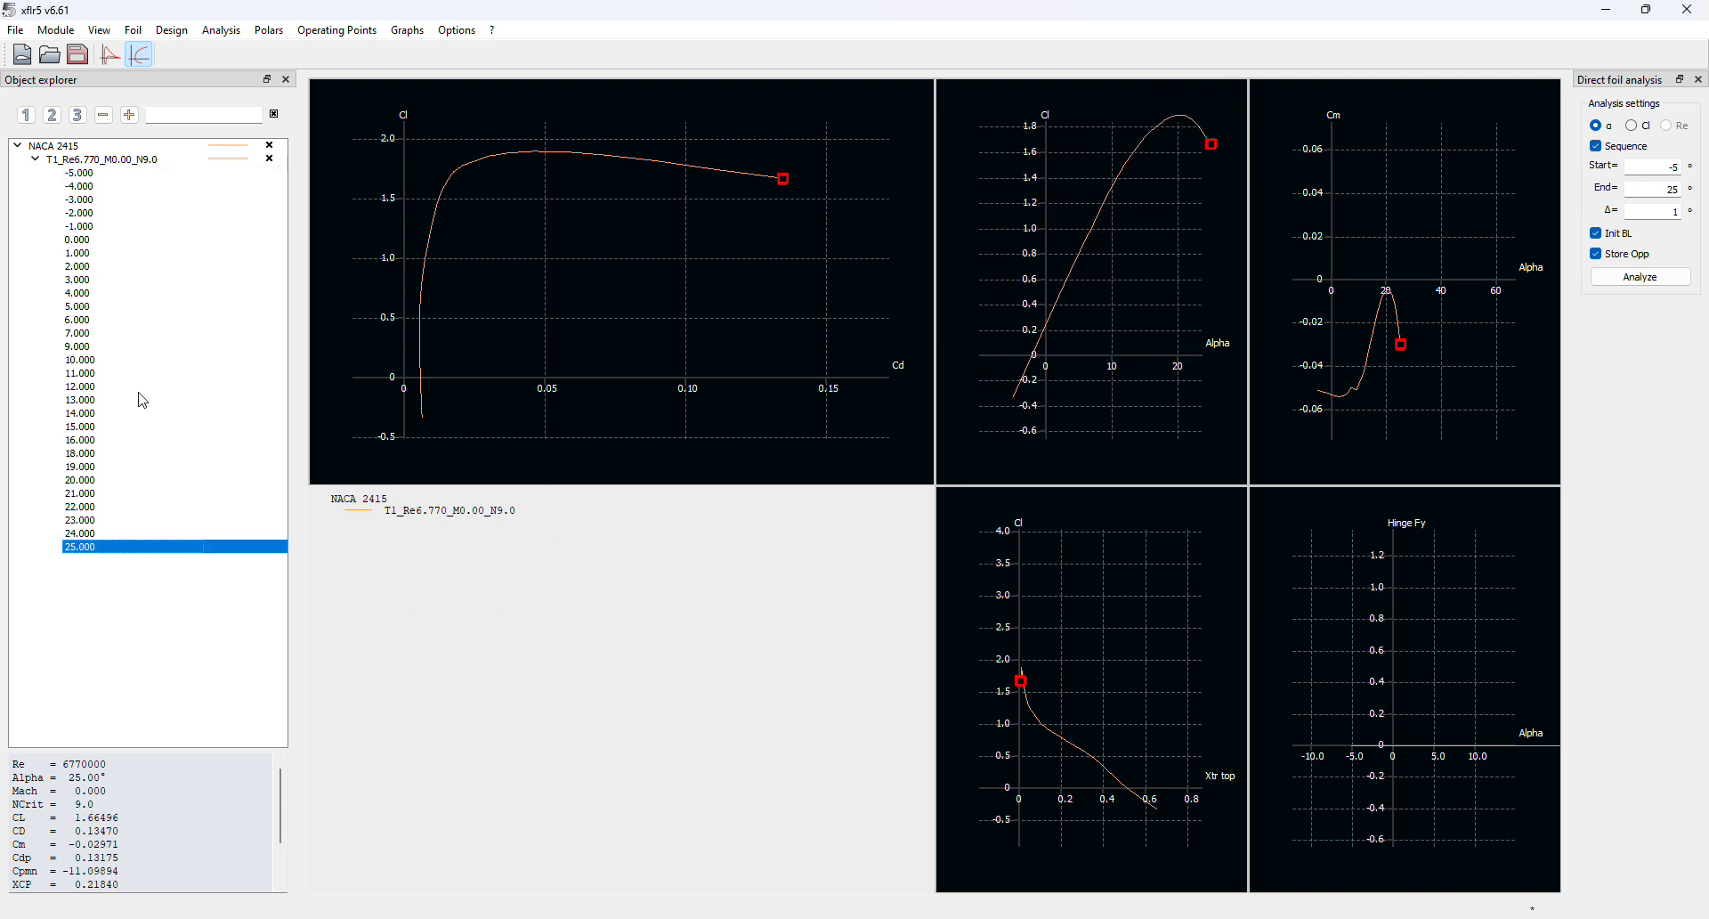
{"action": "left_click", "coordinate": [109, 175]}
{"action": "left_click", "coordinate": [89, 161]}
{"action": "left_click", "coordinate": [95, 175]}
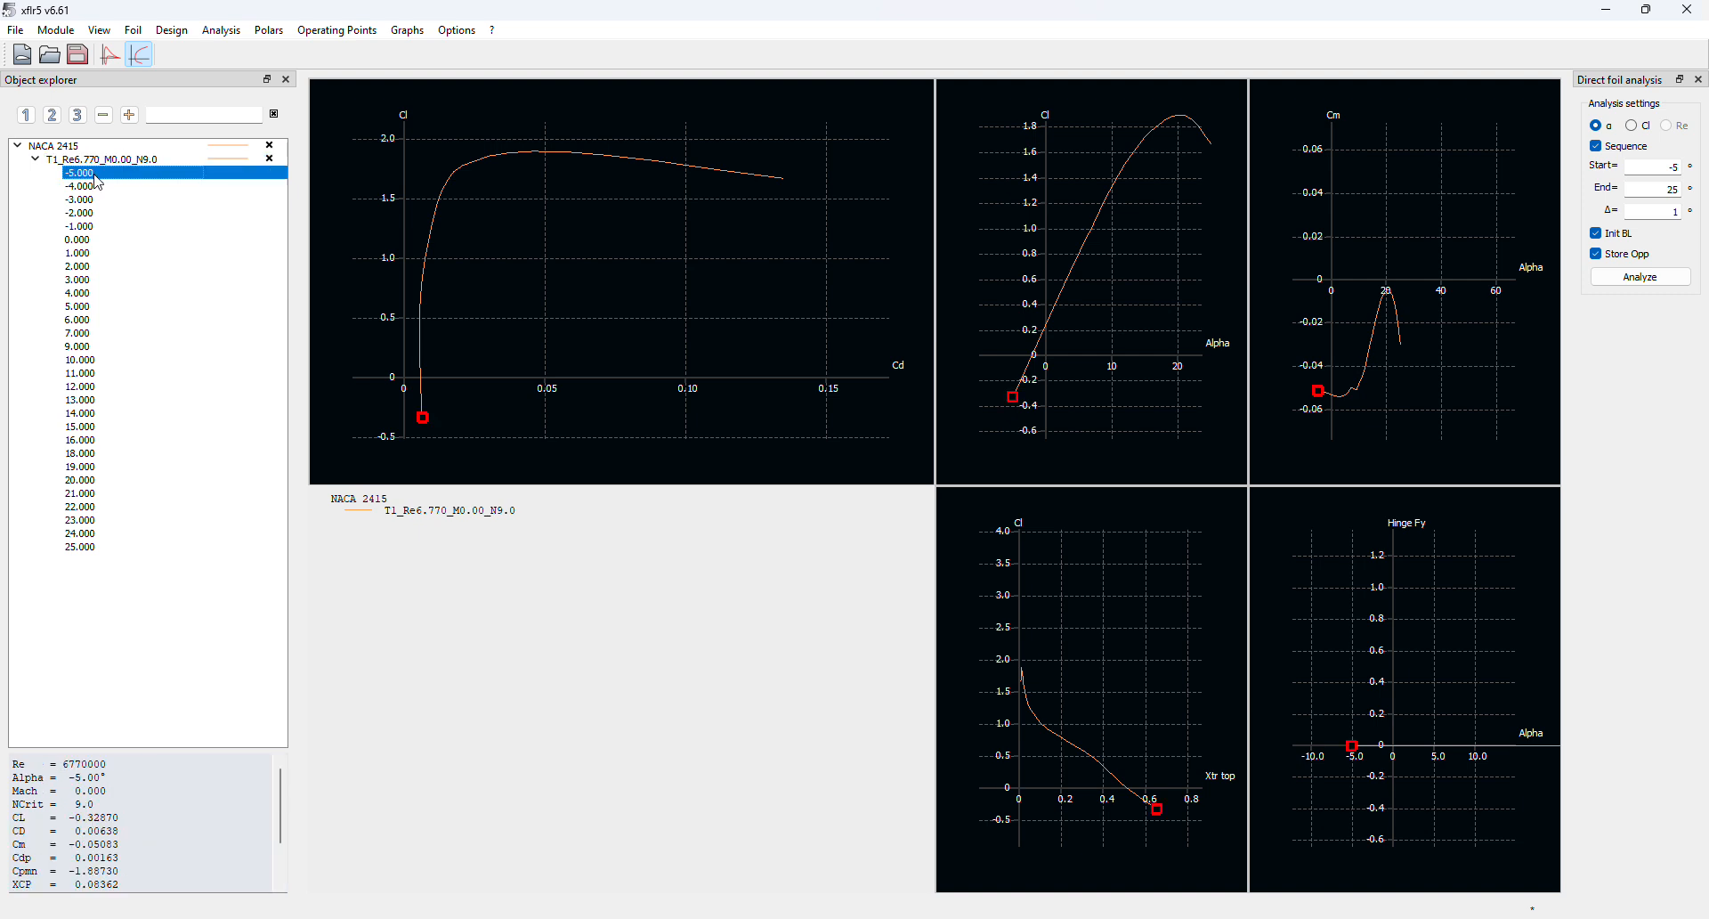
{"action": "left_click", "coordinate": [98, 189]}
{"action": "left_click", "coordinate": [102, 200]}
{"action": "left_click", "coordinate": [113, 215]}
{"action": "left_click", "coordinate": [116, 230]}
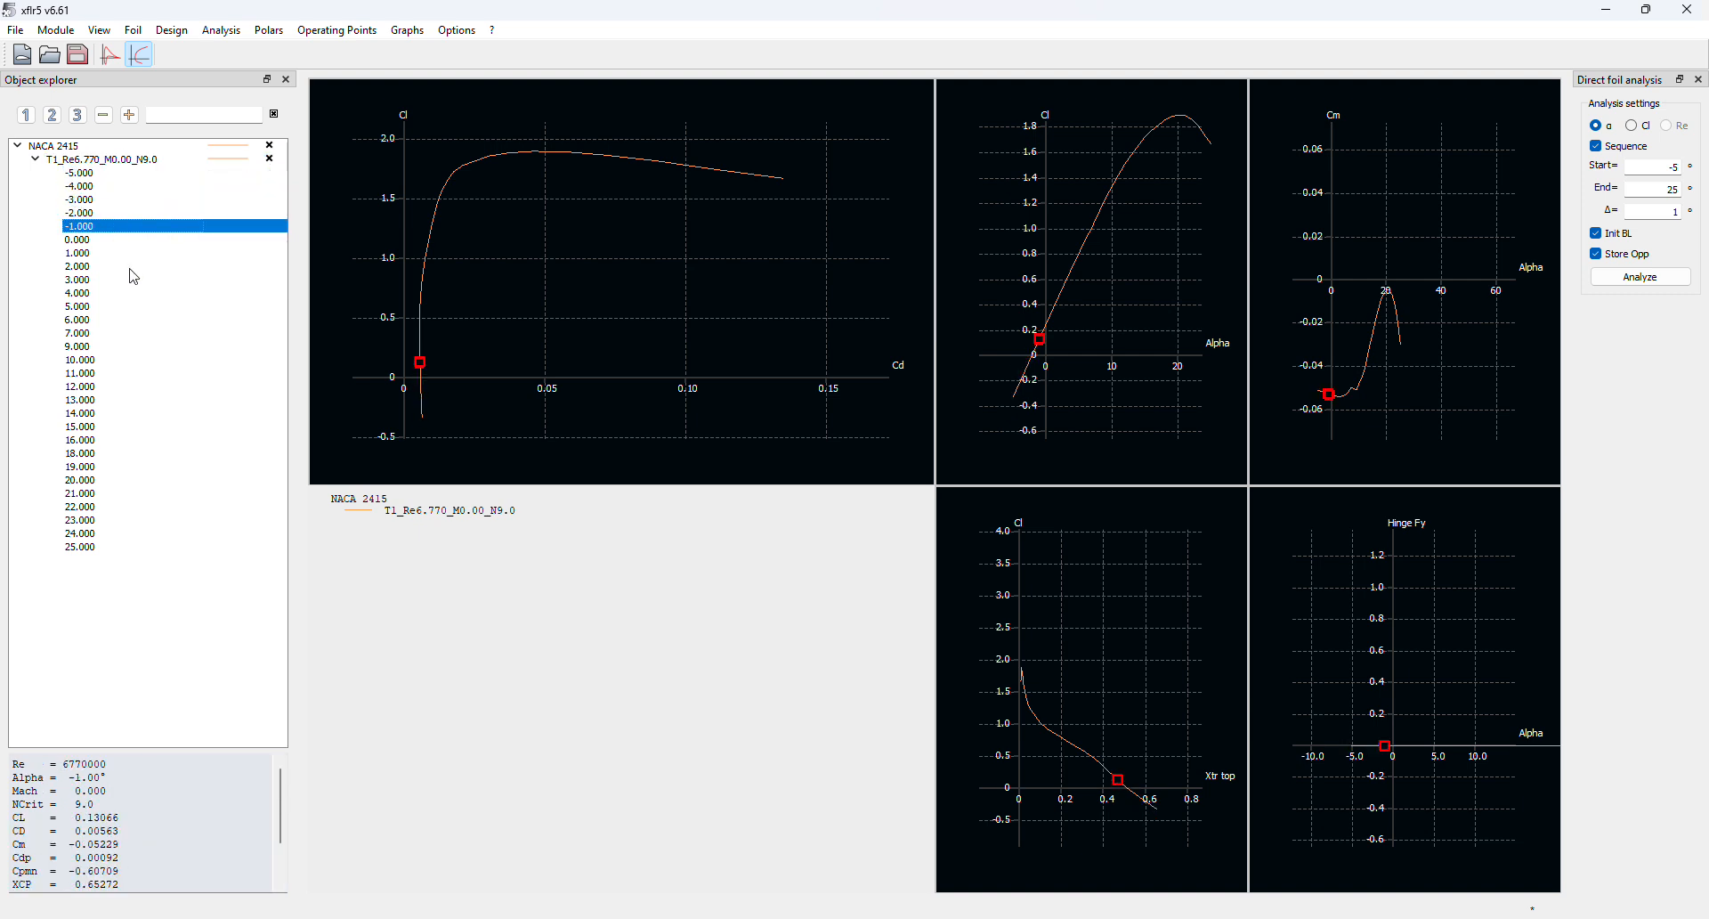
{"action": "left_click", "coordinate": [105, 175]}
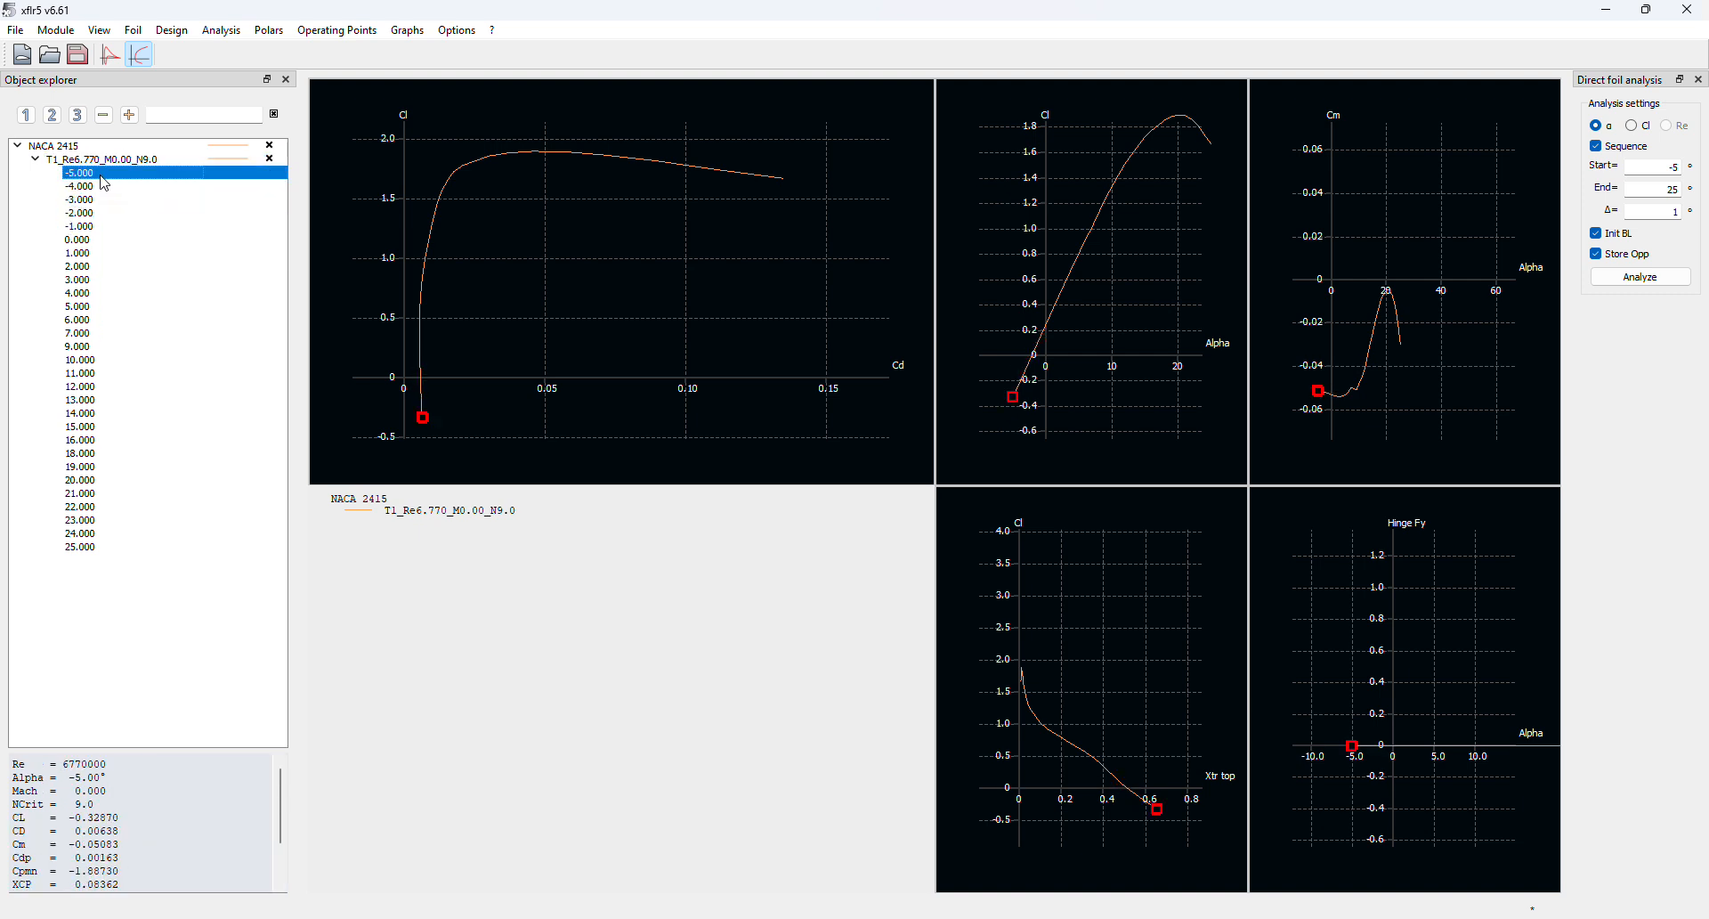
Inspect the 6°, 7°, 9° and 25° operating points, zooming into the Cm versus Alpha graph
{"action": "left_click", "coordinate": [72, 337]}
{"action": "left_click", "coordinate": [84, 350]}
{"action": "left_click", "coordinate": [84, 321]}
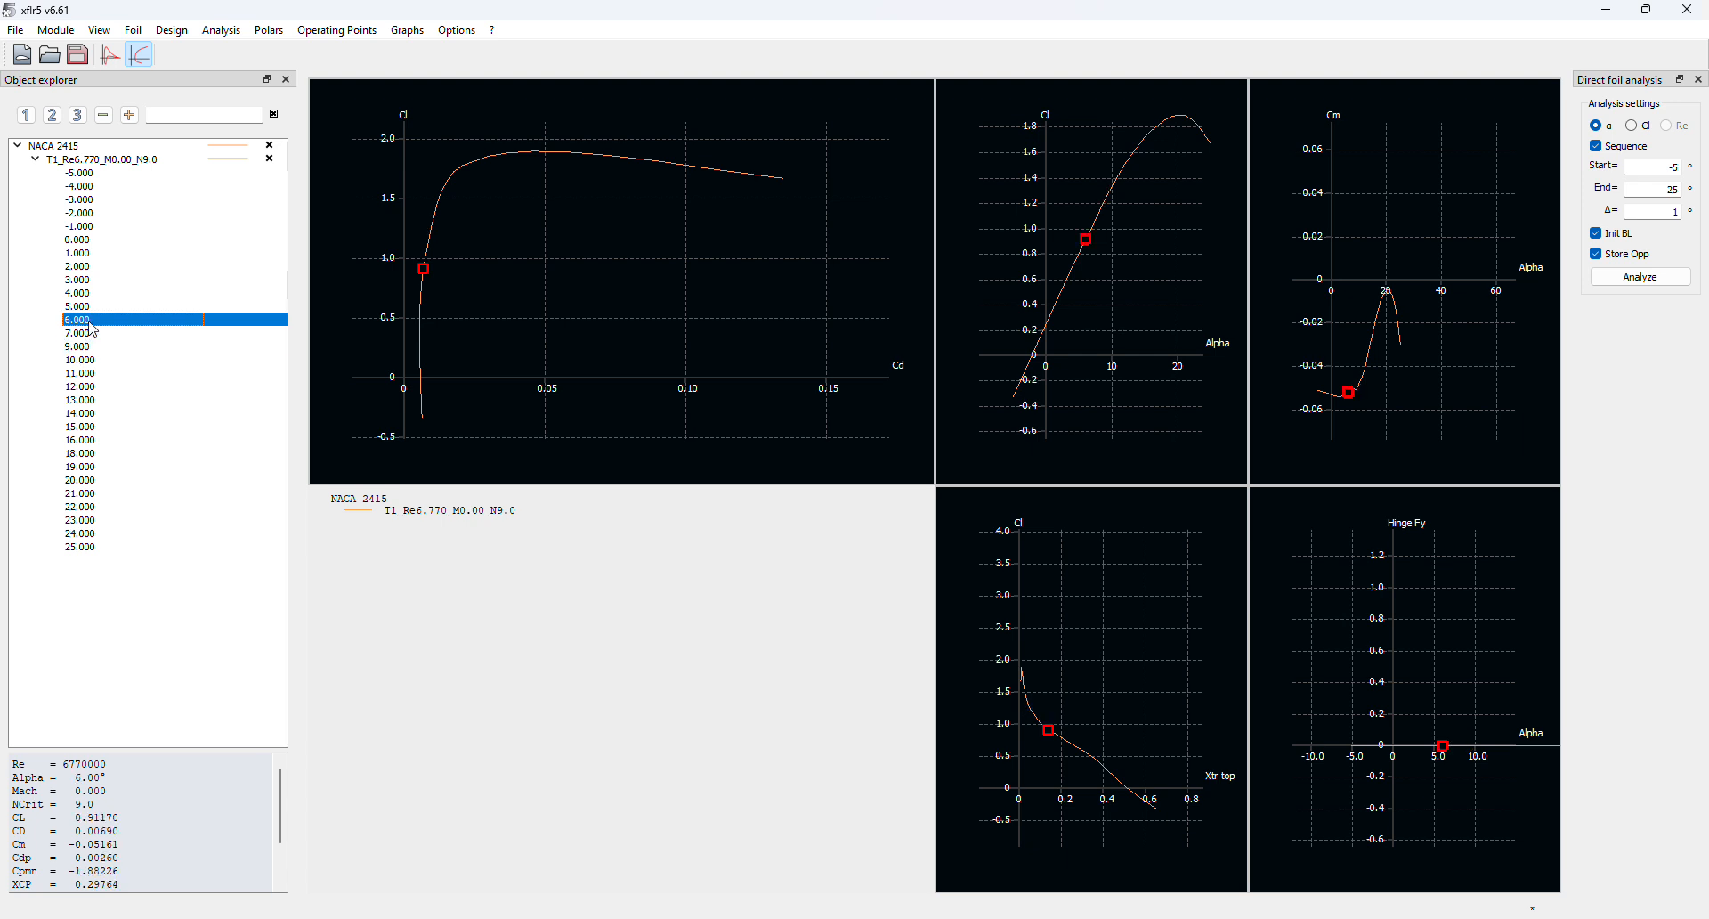
{"action": "left_click", "coordinate": [90, 334]}
{"action": "left_click", "coordinate": [85, 174]}
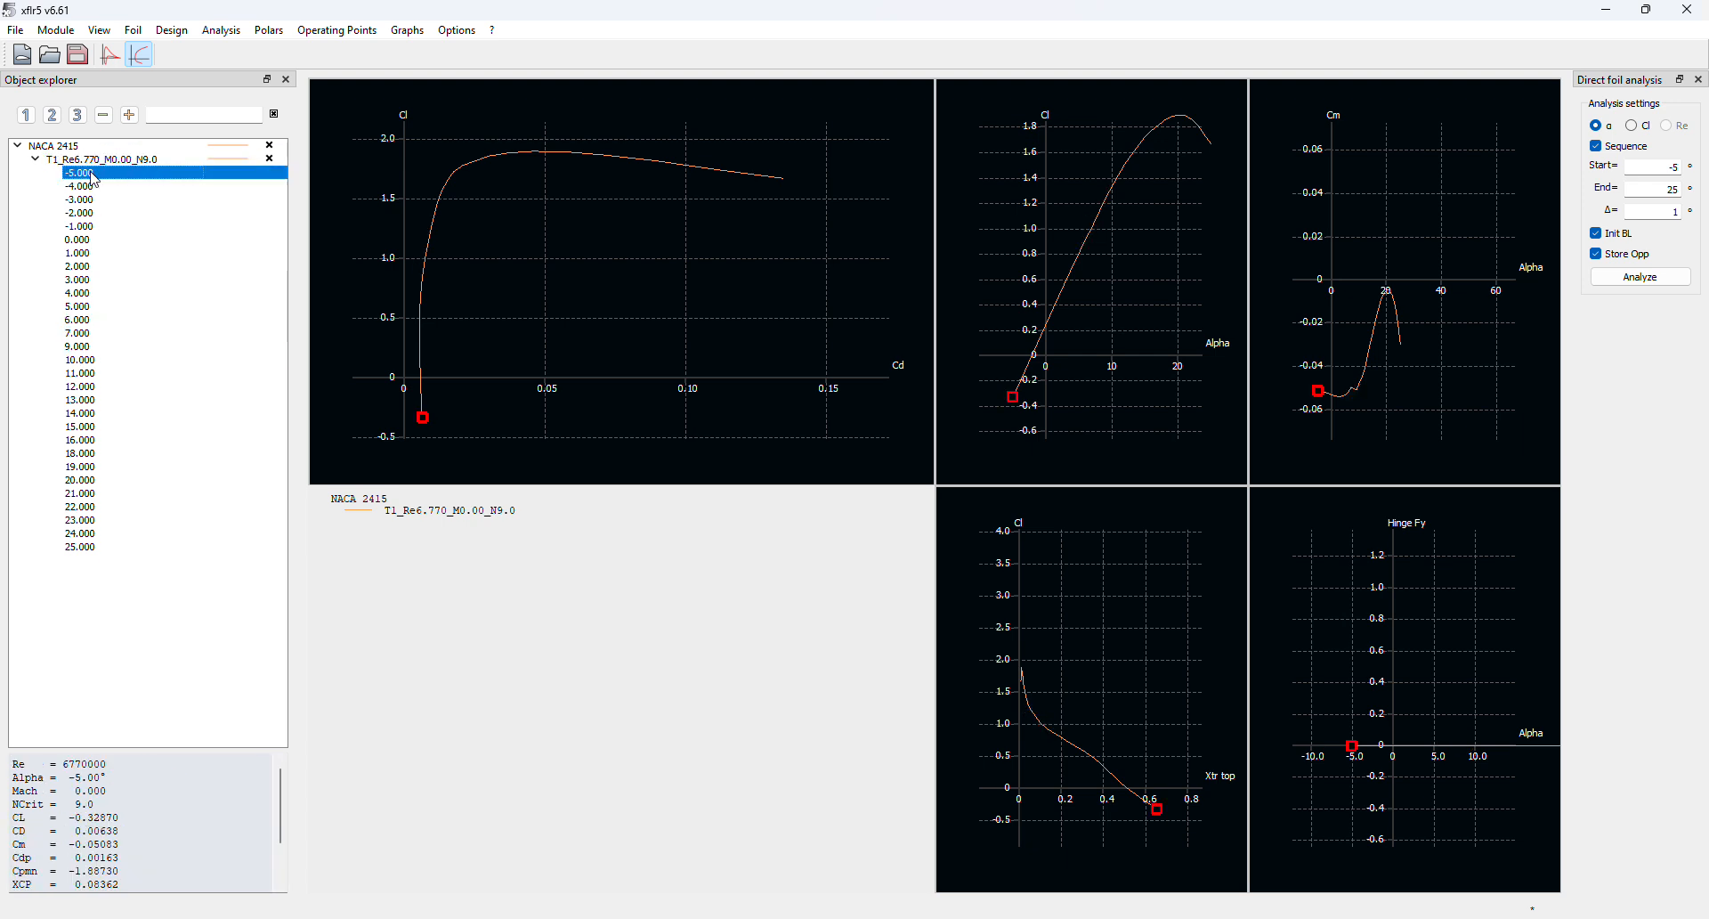
{"action": "left_click", "coordinate": [80, 546]}
{"action": "left_click", "coordinate": [99, 321]}
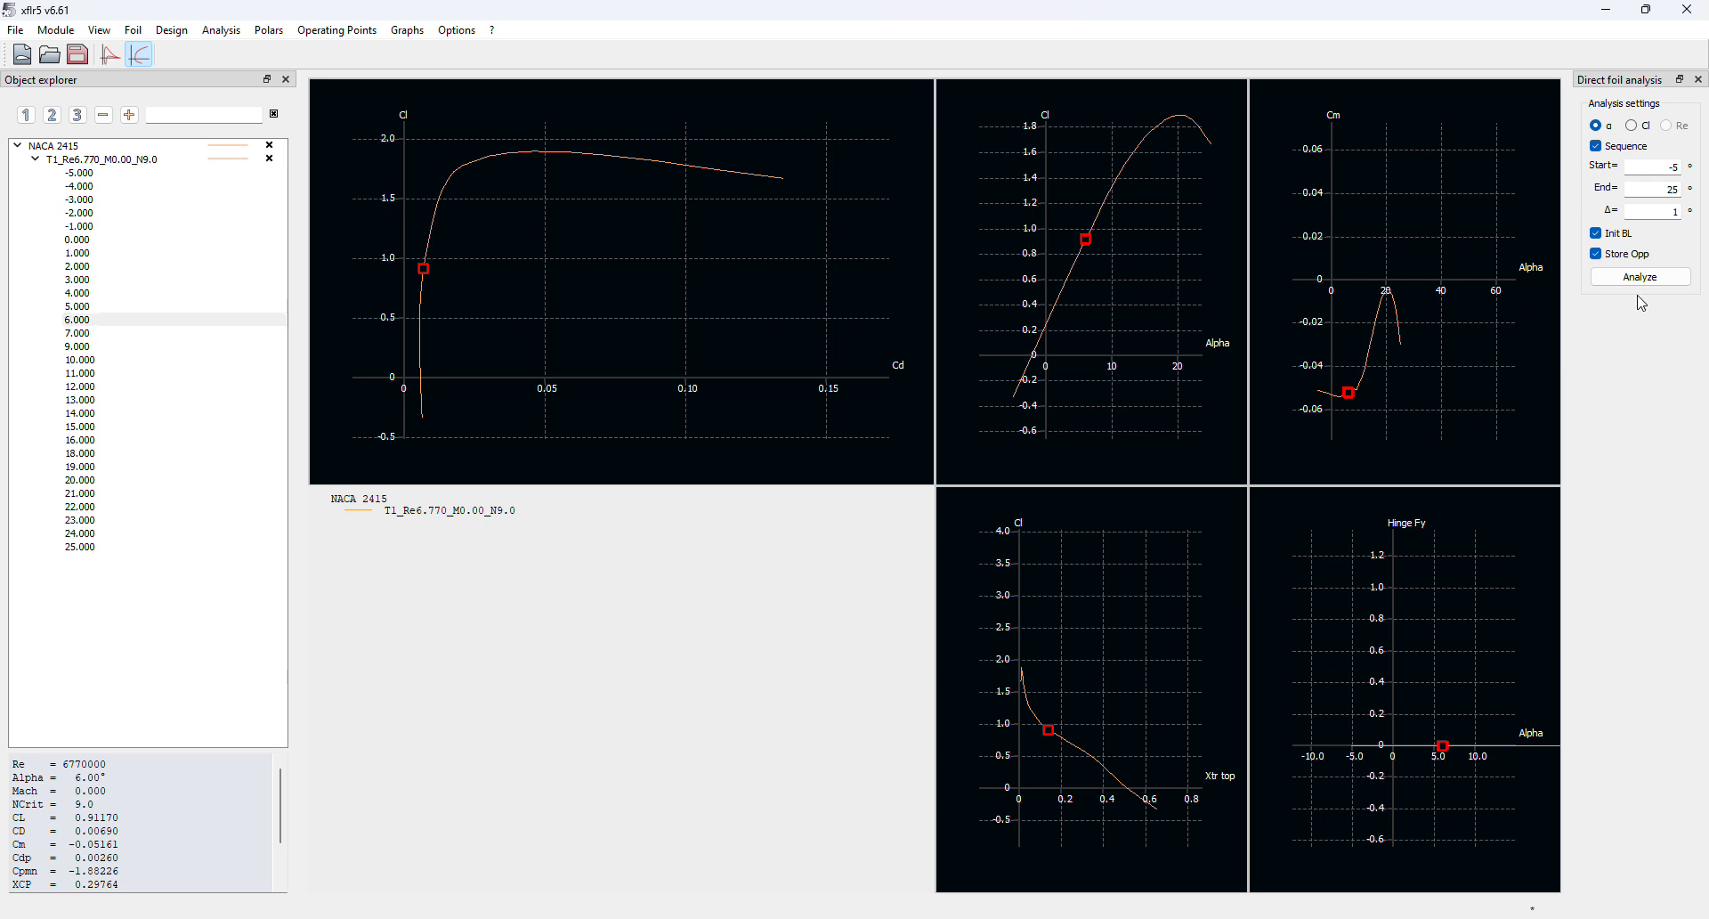
{"action": "left_click_drag", "start_coordinate": [1441, 381], "coordinate": [1466, 349]}
{"action": "scroll", "coordinate": [1404, 347], "scroll_direction": "up", "scroll_amount": 9}
{"action": "left_click_drag", "start_coordinate": [1355, 408], "coordinate": [1398, 305]}
{"action": "scroll", "coordinate": [1400, 357], "scroll_direction": "up", "scroll_amount": 7}
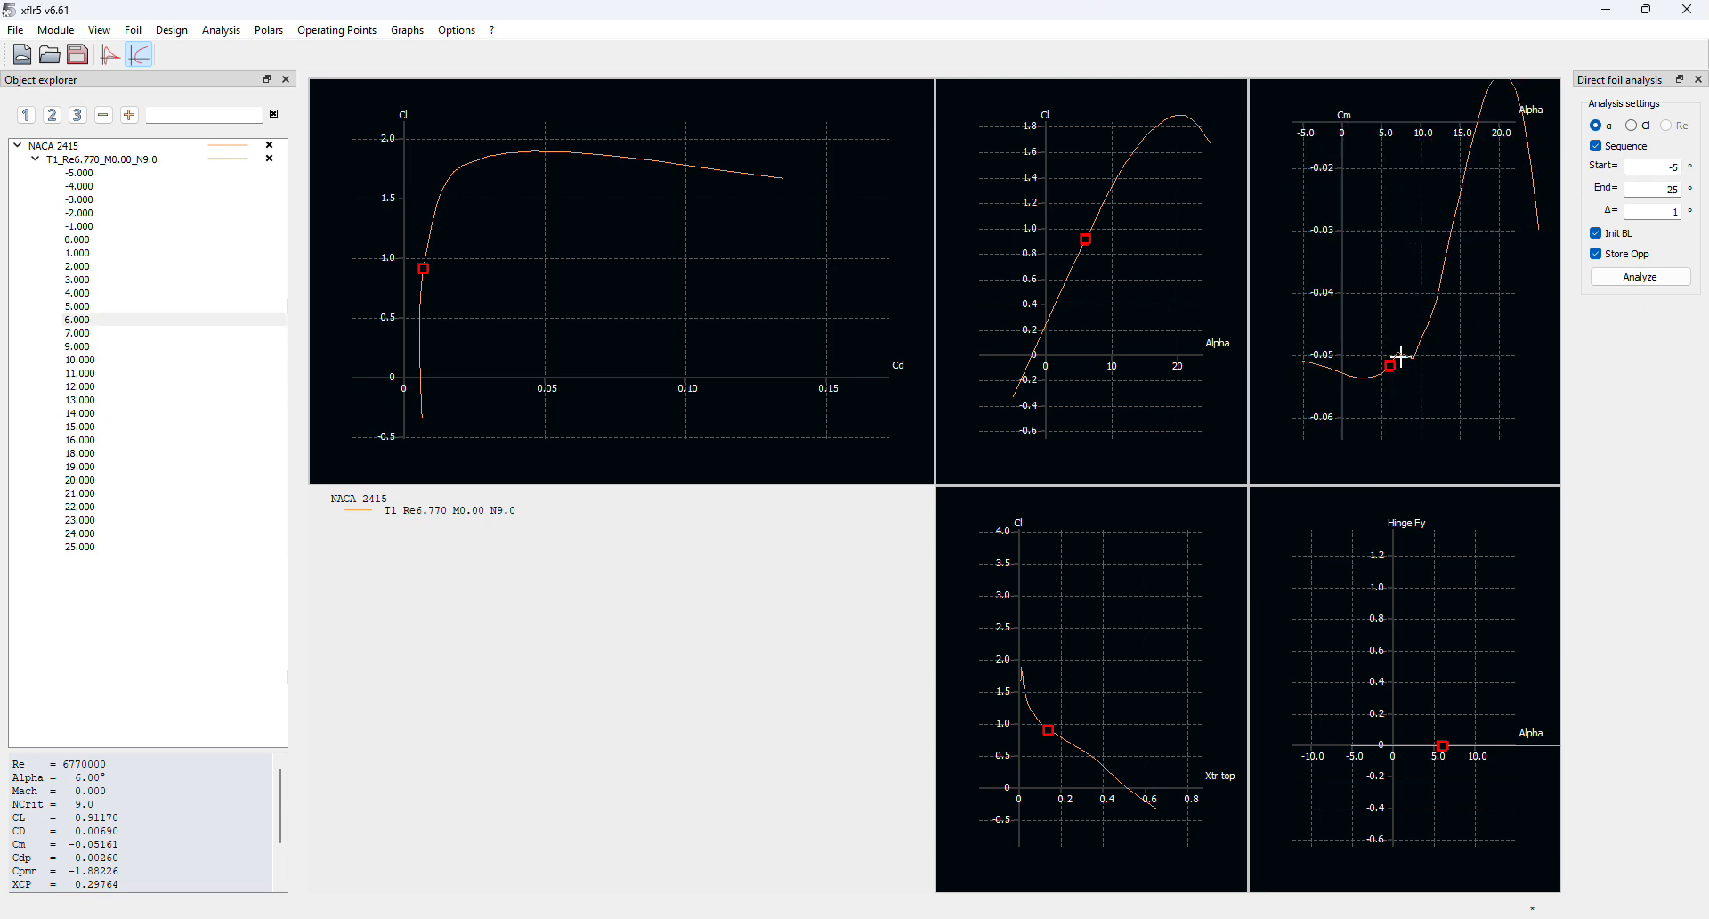
{"action": "scroll", "coordinate": [1401, 357], "scroll_direction": "up", "scroll_amount": 2}
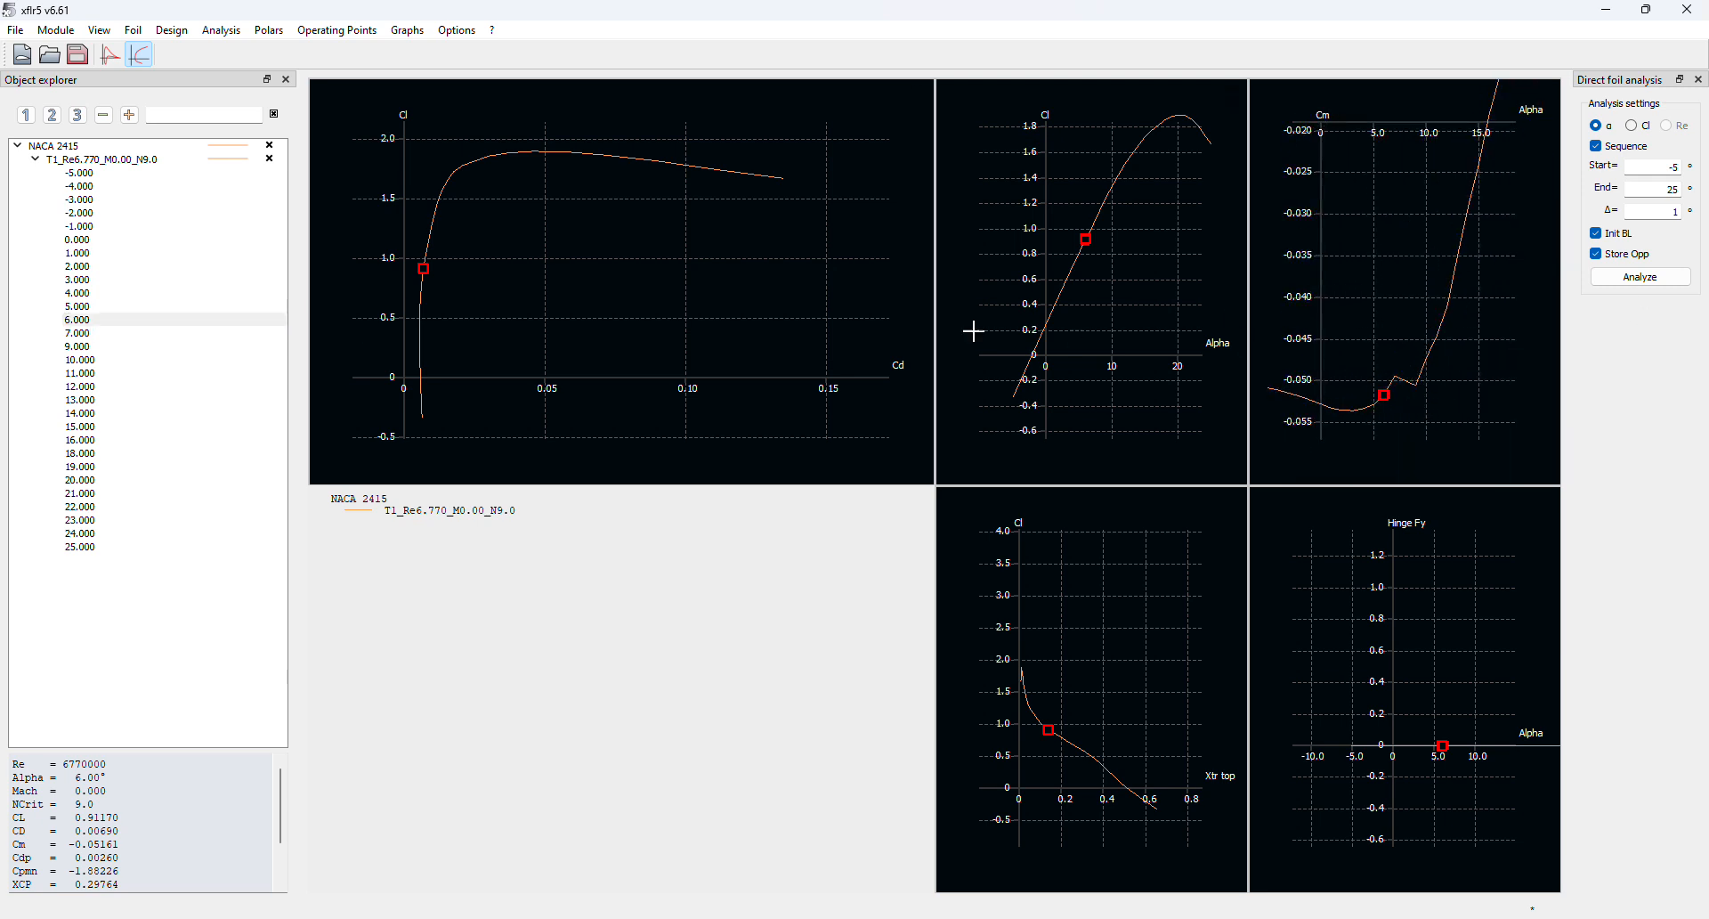
{"action": "left_click", "coordinate": [99, 348]}
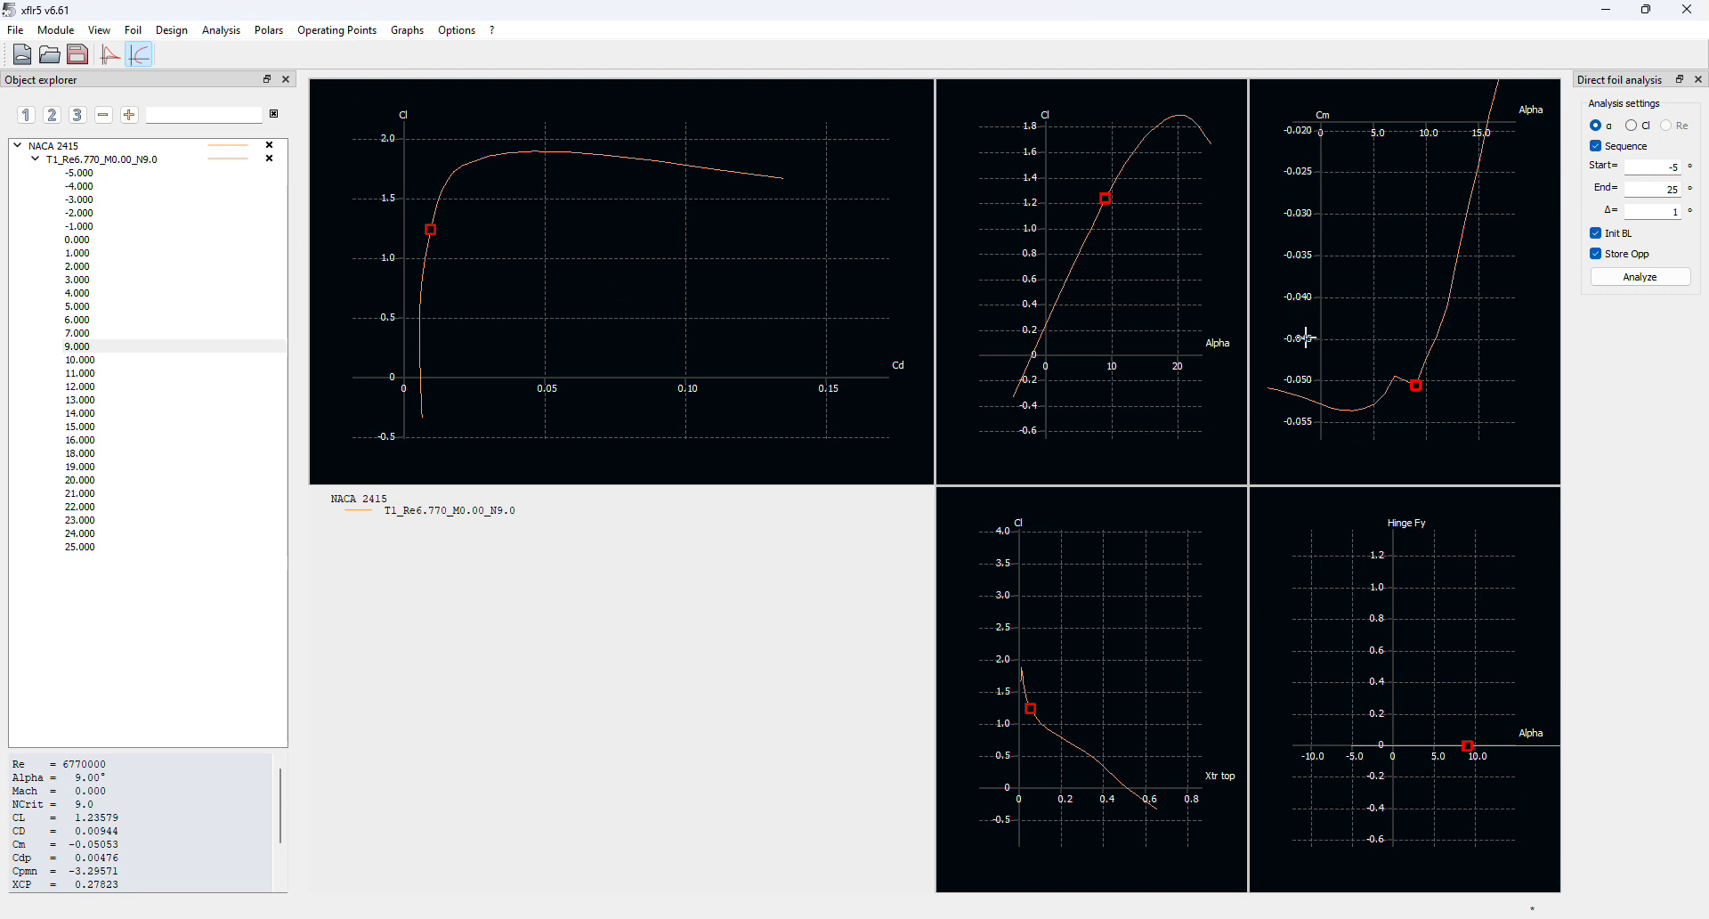
Reframe the Cm, Cl versus Cd and Cl versus Alpha graphs to show the full curves
{"action": "left_click_drag", "start_coordinate": [1408, 328], "coordinate": [1313, 394]}
{"action": "left_click_drag", "start_coordinate": [577, 278], "coordinate": [419, 332]}
{"action": "left_click_drag", "start_coordinate": [1094, 281], "coordinate": [961, 347]}
{"action": "left_click_drag", "start_coordinate": [500, 253], "coordinate": [756, 243]}
{"action": "left_click_drag", "start_coordinate": [1060, 300], "coordinate": [1182, 292]}
{"action": "left_click_drag", "start_coordinate": [1397, 312], "coordinate": [1416, 307]}
{"action": "left_click", "coordinate": [217, 34]}
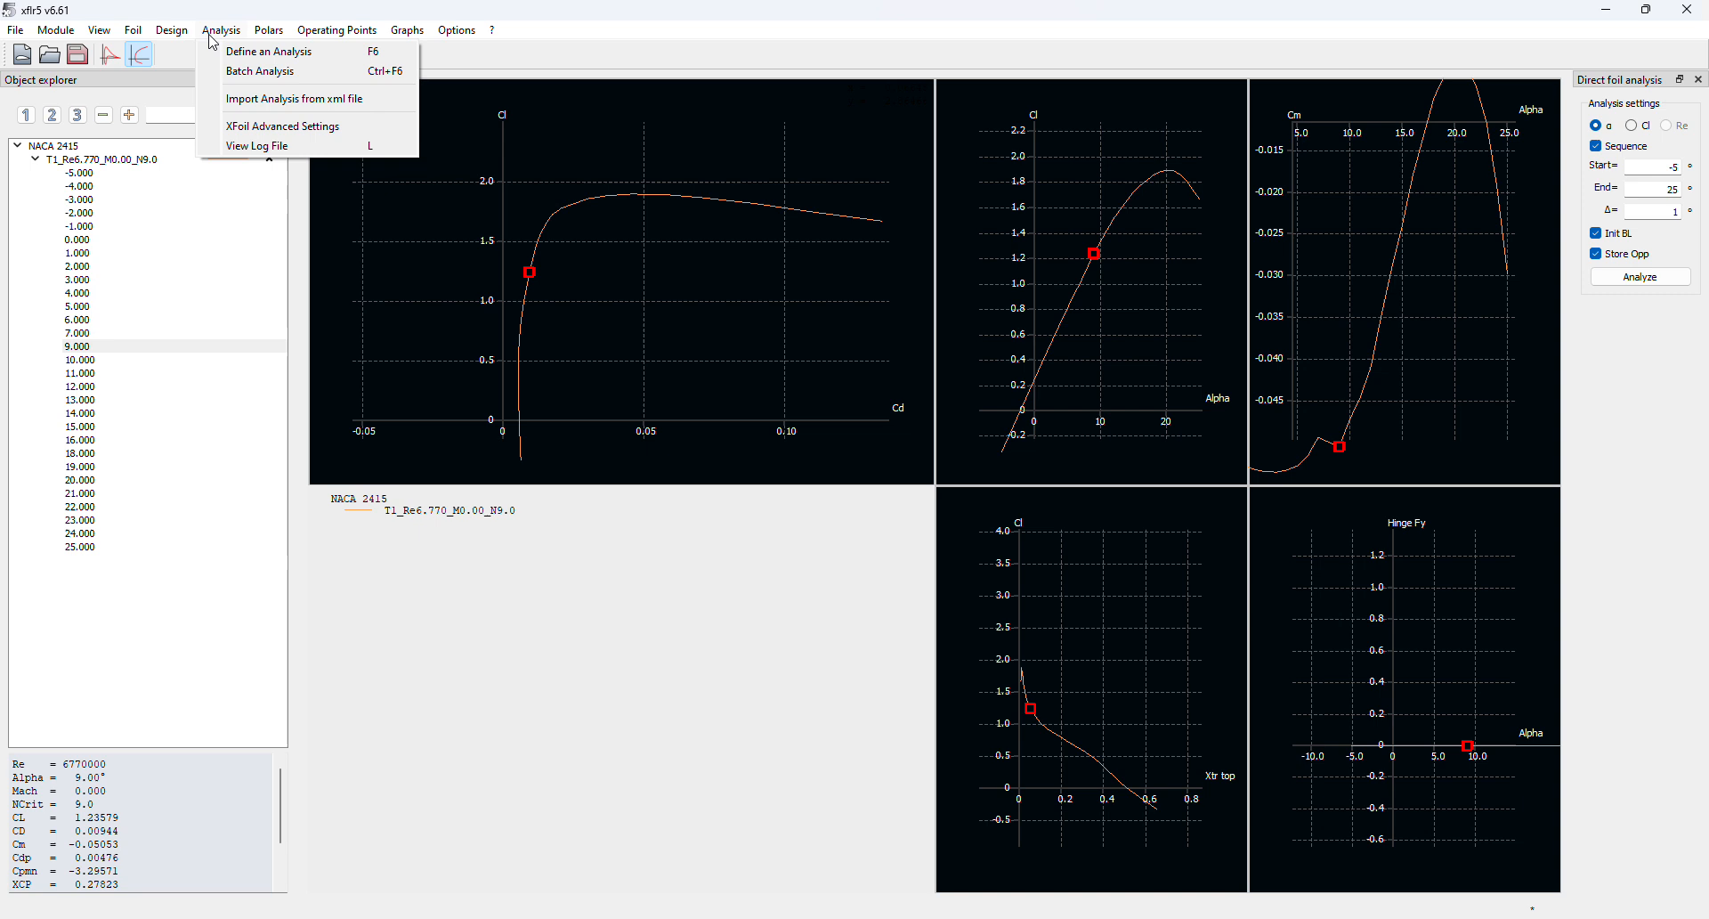
Batch-analyze NACA 2415 at all 18 Reynolds numbers for alpha −5° to 25°, step 1
{"action": "left_click", "coordinate": [252, 72]}
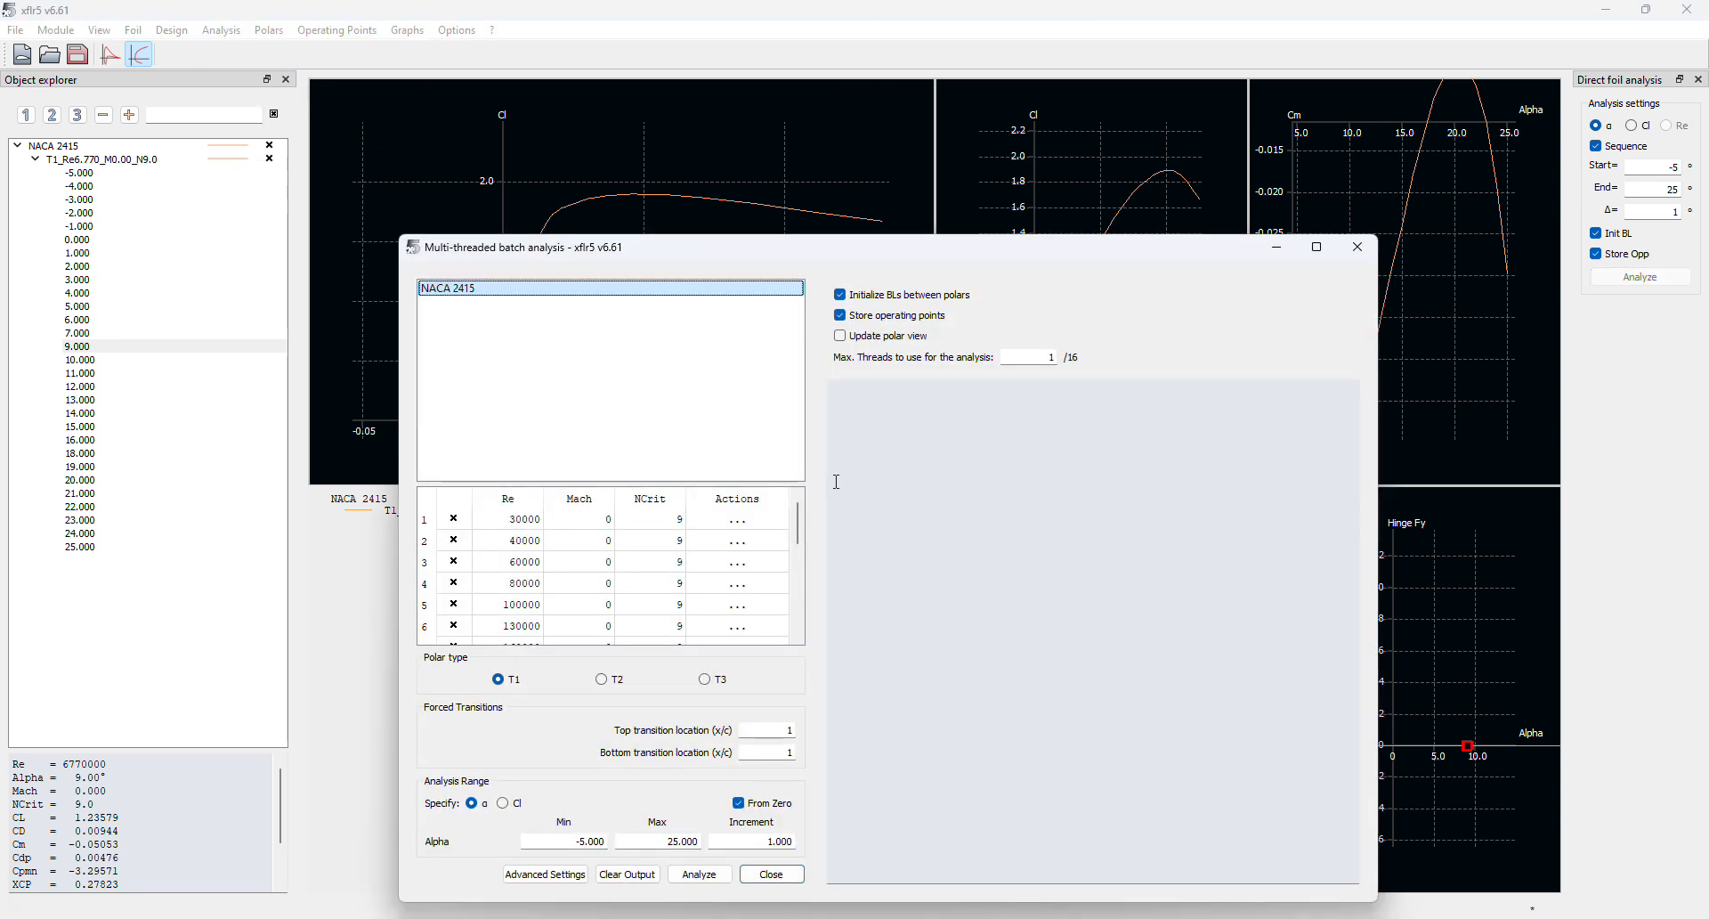
{"action": "scroll", "coordinate": [633, 566], "scroll_direction": "down", "scroll_amount": 1}
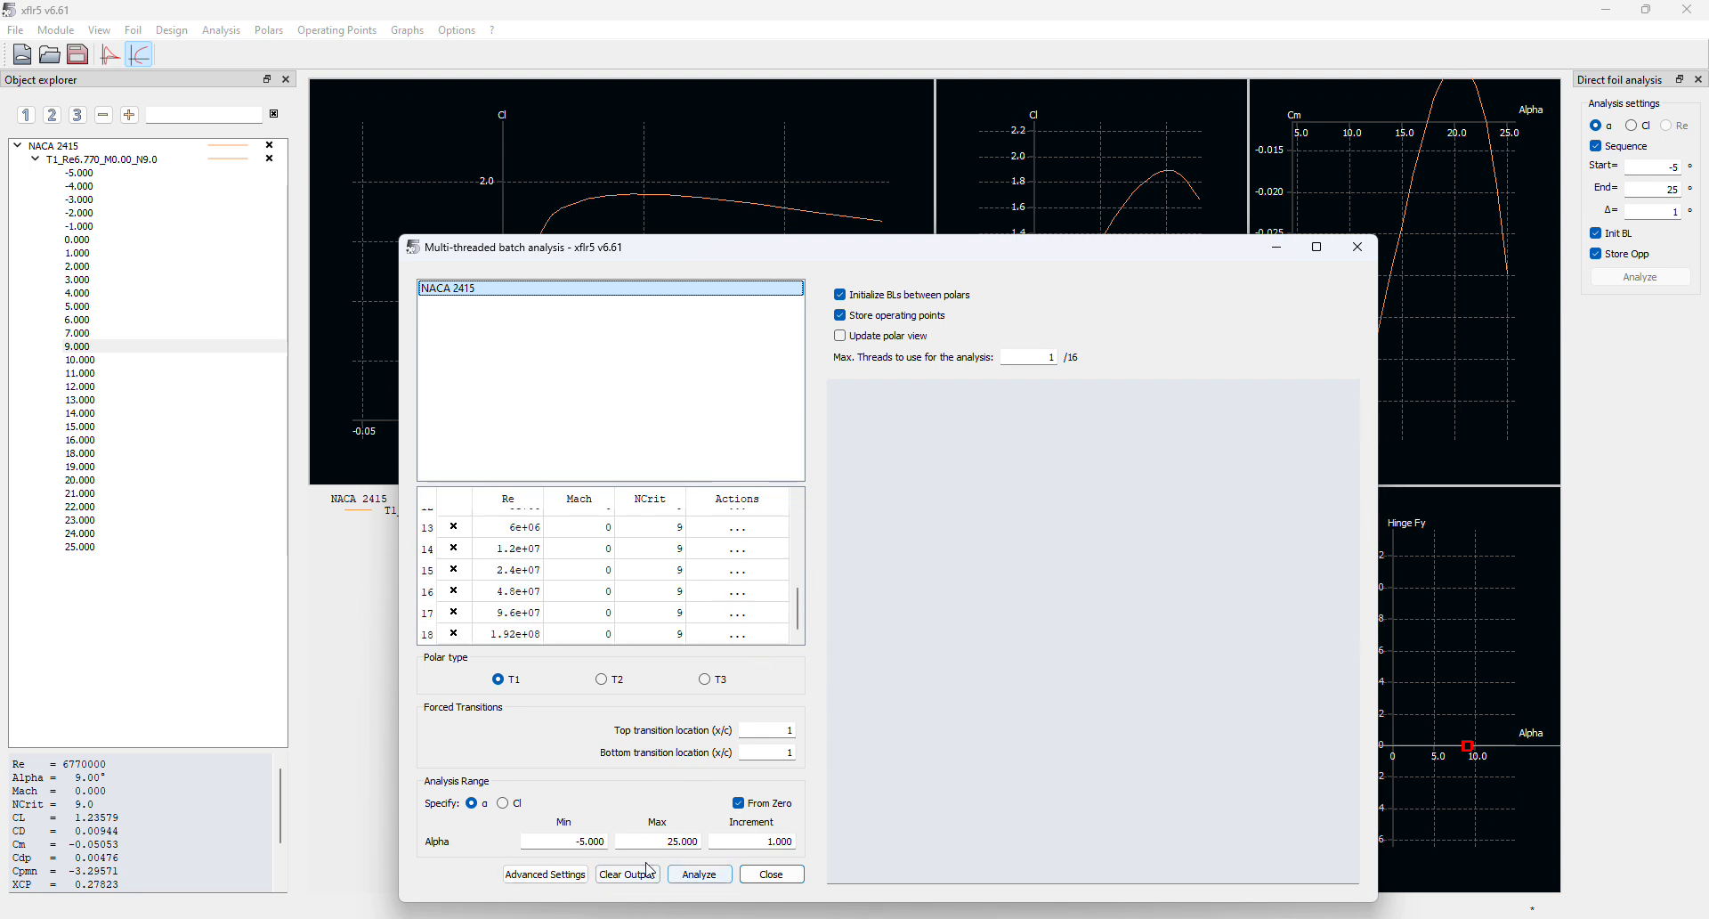
{"action": "left_click", "coordinate": [720, 876]}
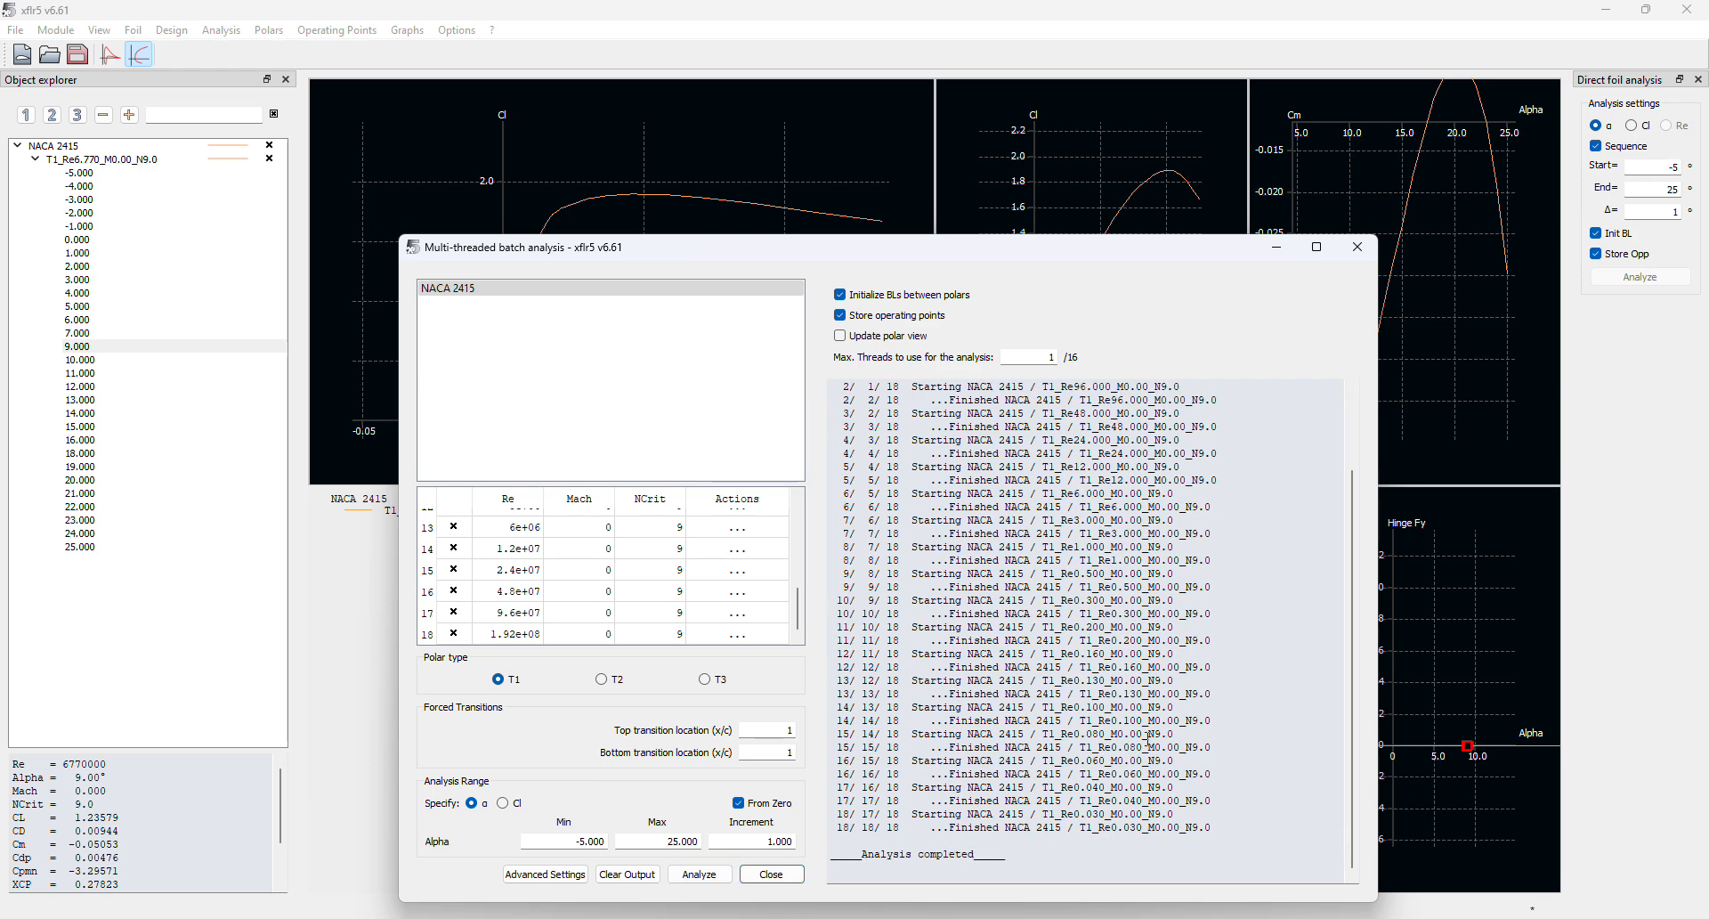
{"action": "left_click", "coordinate": [771, 873]}
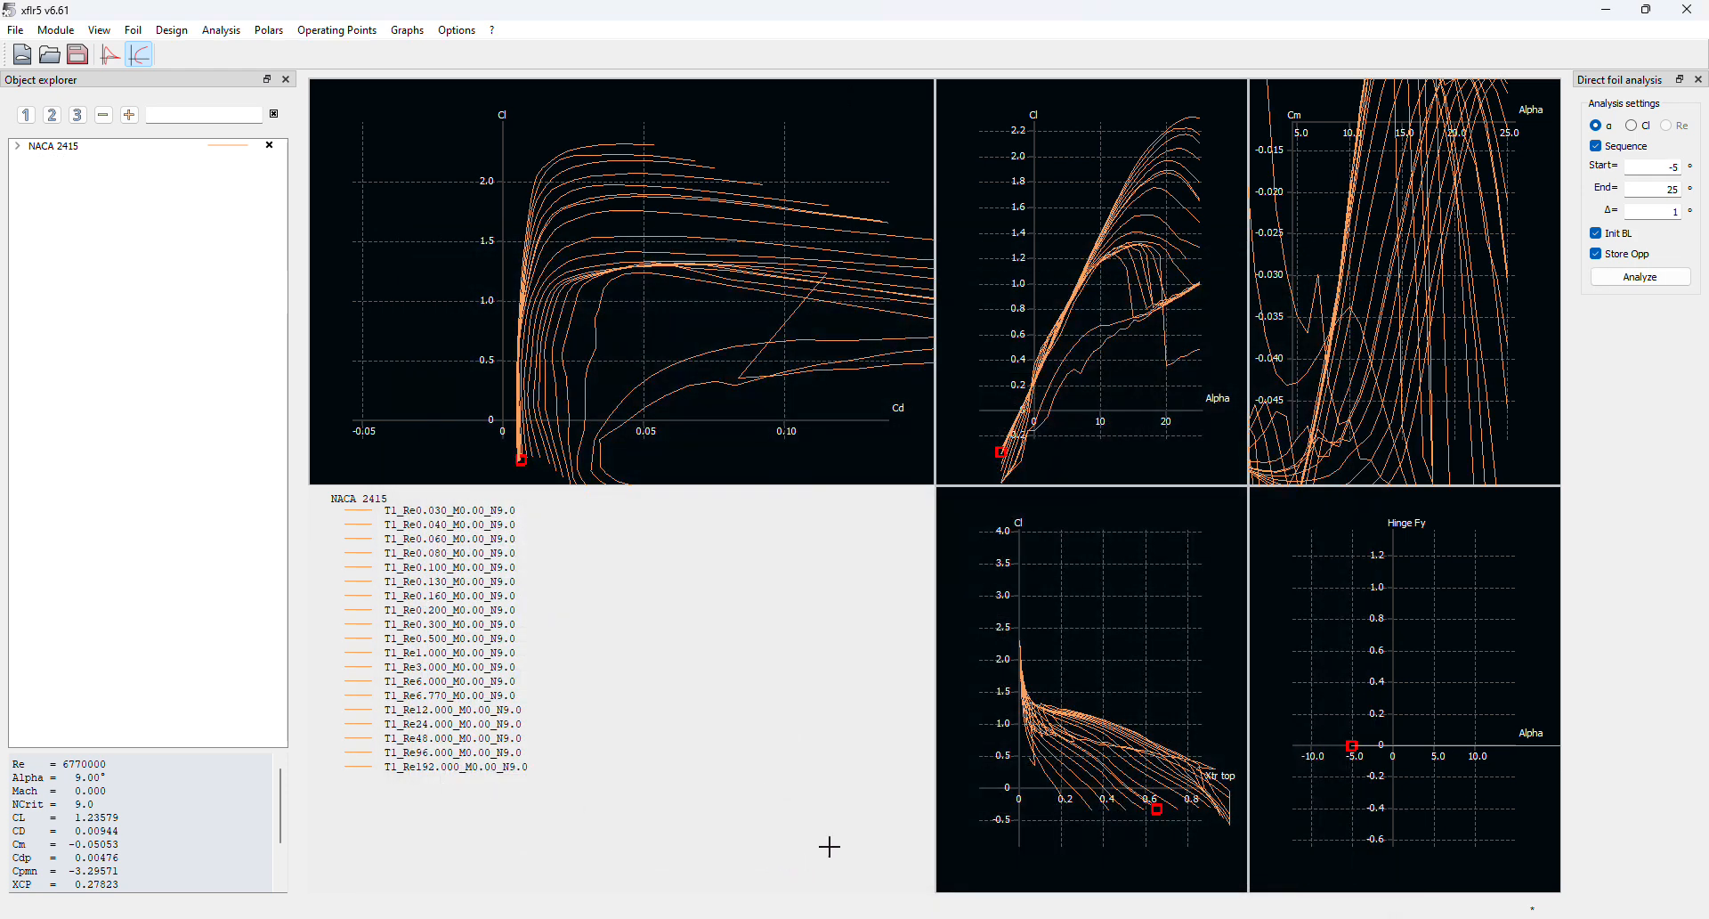
Pan and zoom the Cl–Cd, Cl–Xtr, Cm and Cl–Alpha graphs to compare the 18 polars
{"action": "left_click_drag", "start_coordinate": [775, 352], "coordinate": [611, 304]}
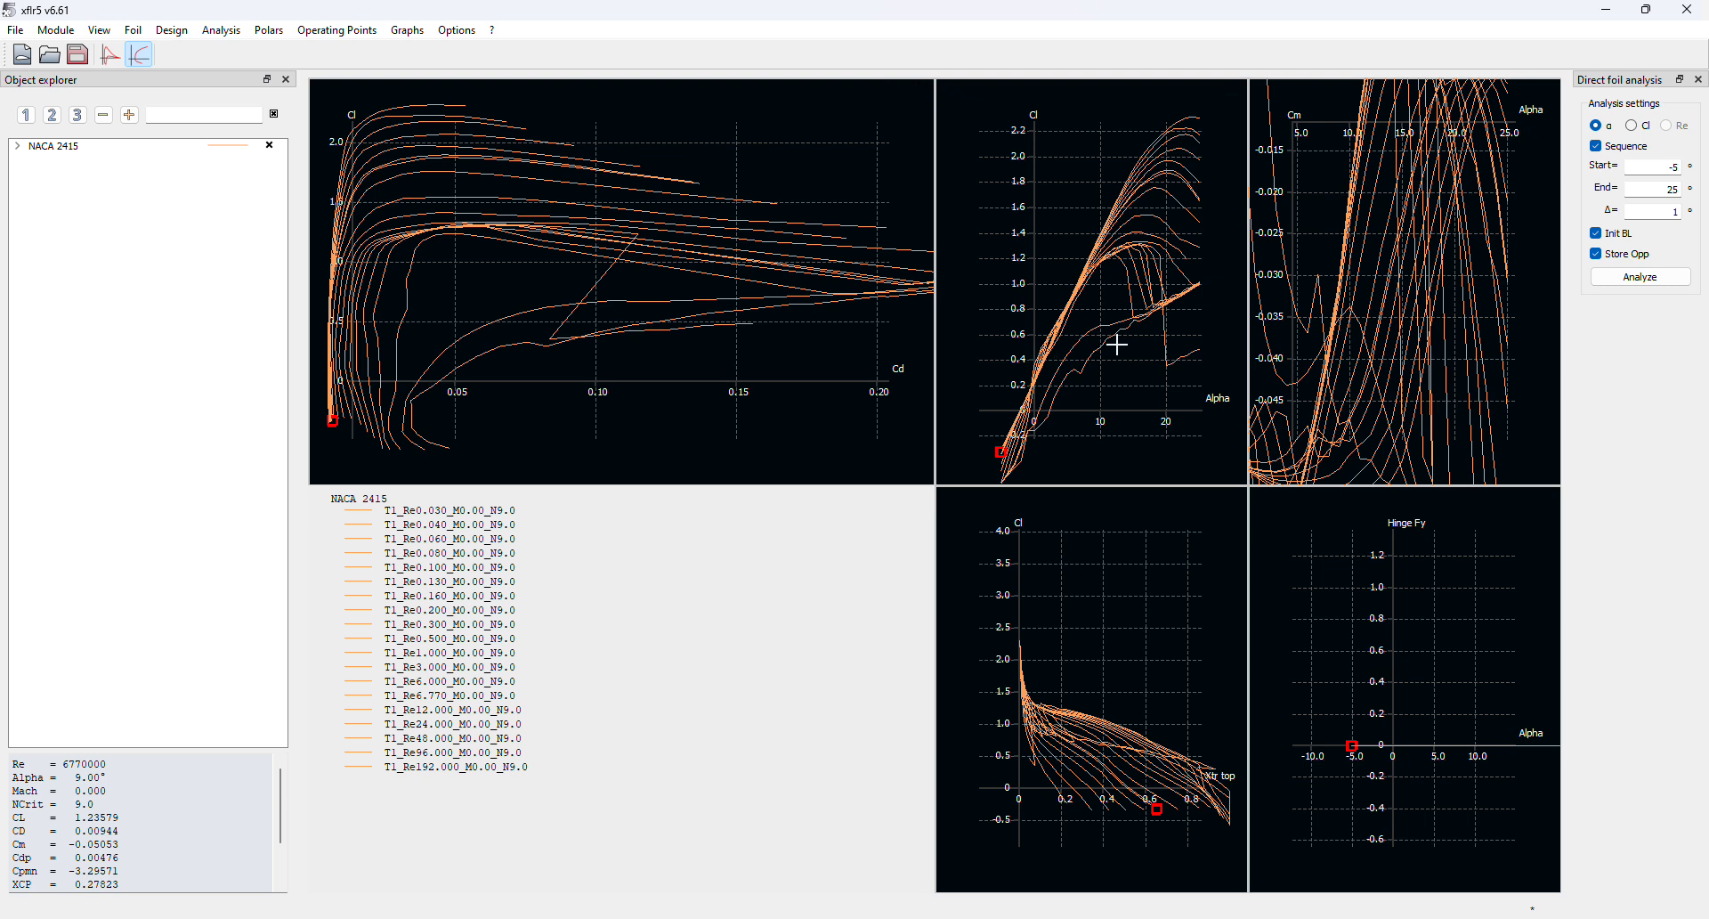
{"action": "scroll", "coordinate": [1121, 349], "scroll_direction": "down", "scroll_amount": 3}
{"action": "scroll", "coordinate": [1136, 357], "scroll_direction": "down", "scroll_amount": 3}
{"action": "left_click_drag", "start_coordinate": [1086, 627], "coordinate": [1056, 613]}
{"action": "left_click_drag", "start_coordinate": [1349, 312], "coordinate": [1305, 362]}
{"action": "left_click_drag", "start_coordinate": [1096, 324], "coordinate": [1083, 380]}
{"action": "left_click_drag", "start_coordinate": [1462, 257], "coordinate": [1619, 229]}
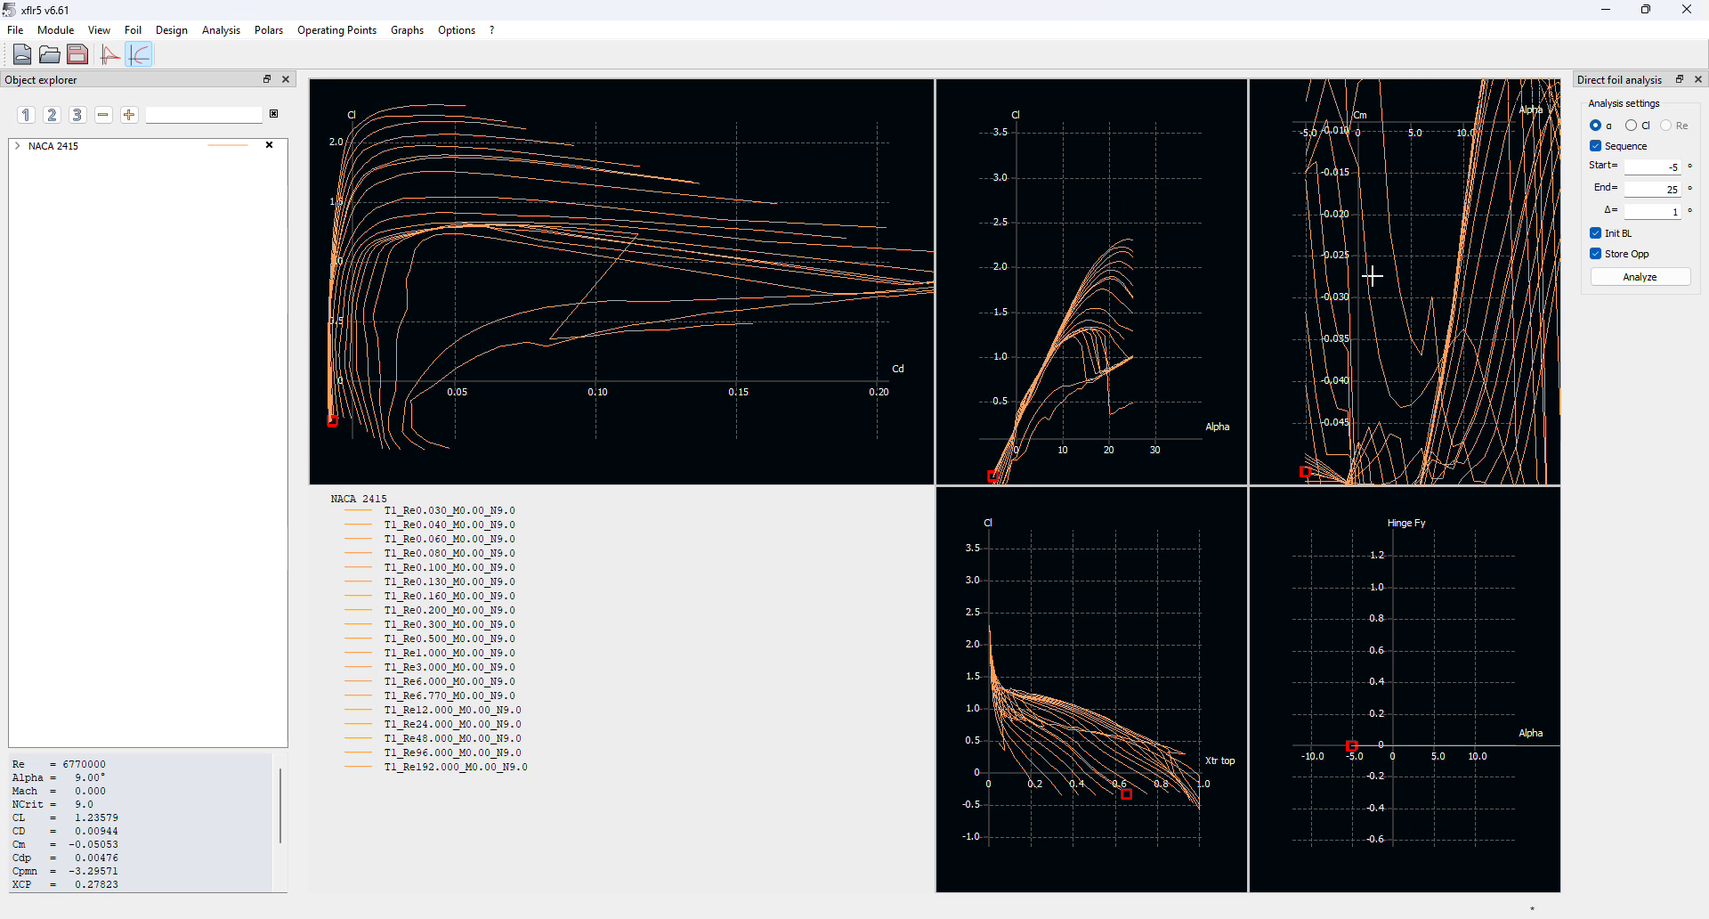
{"action": "left_click_drag", "start_coordinate": [1372, 276], "coordinate": [1406, 315]}
{"action": "left_click_drag", "start_coordinate": [527, 317], "coordinate": [567, 324]}
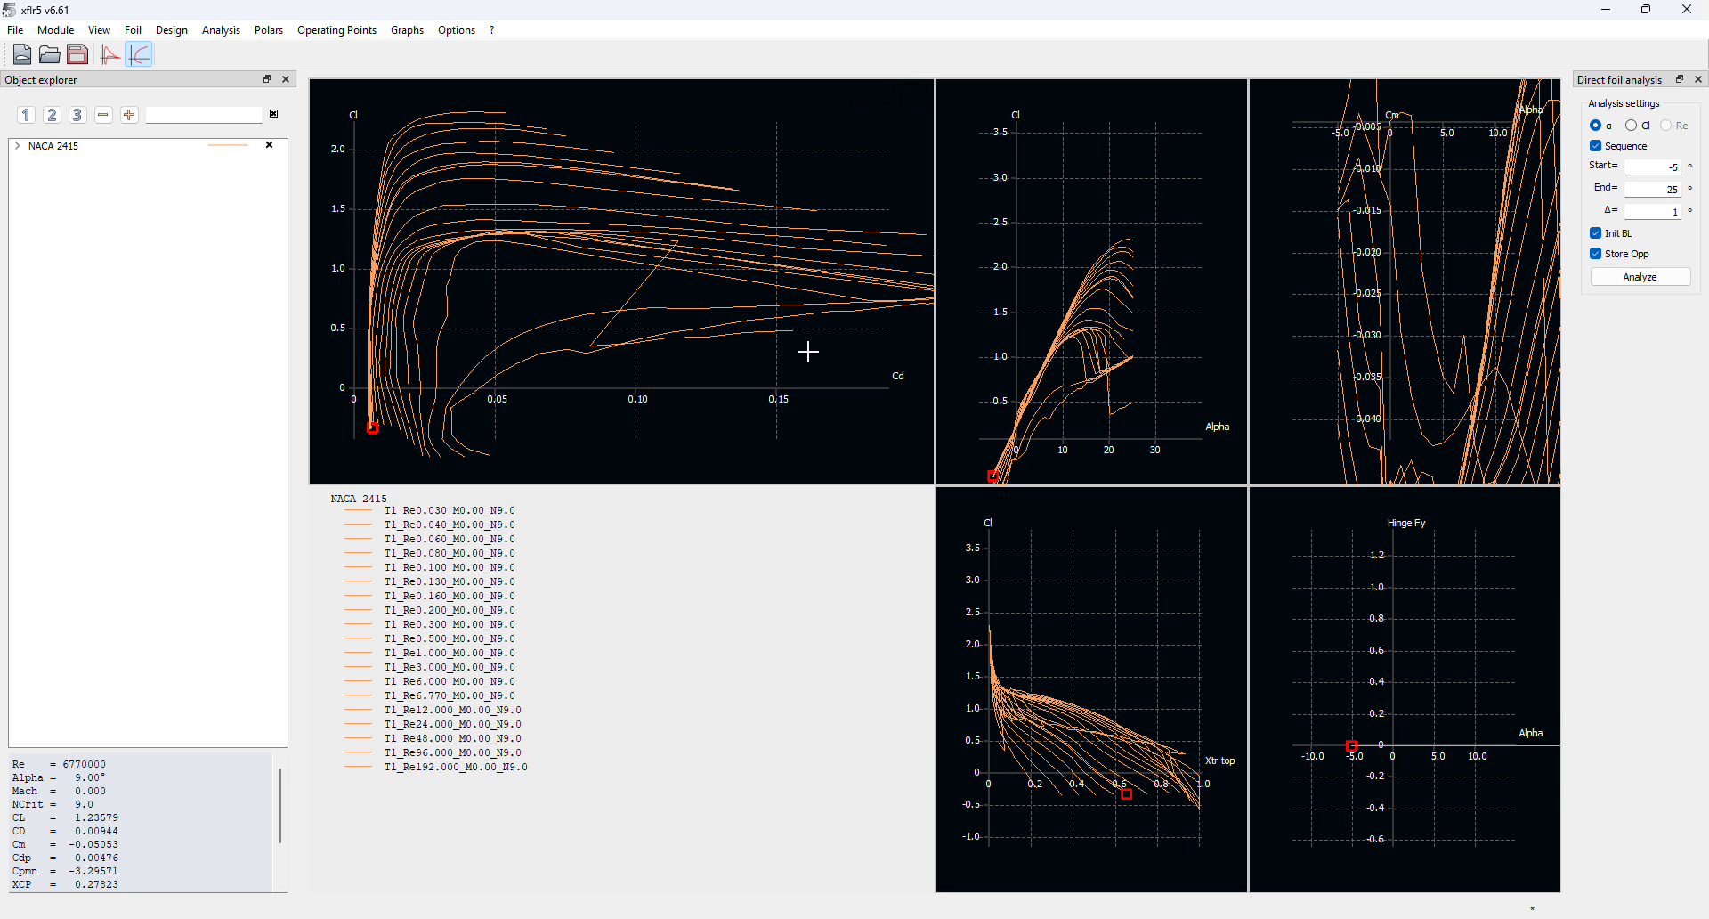
{"action": "left_click_drag", "start_coordinate": [757, 190], "coordinate": [726, 227]}
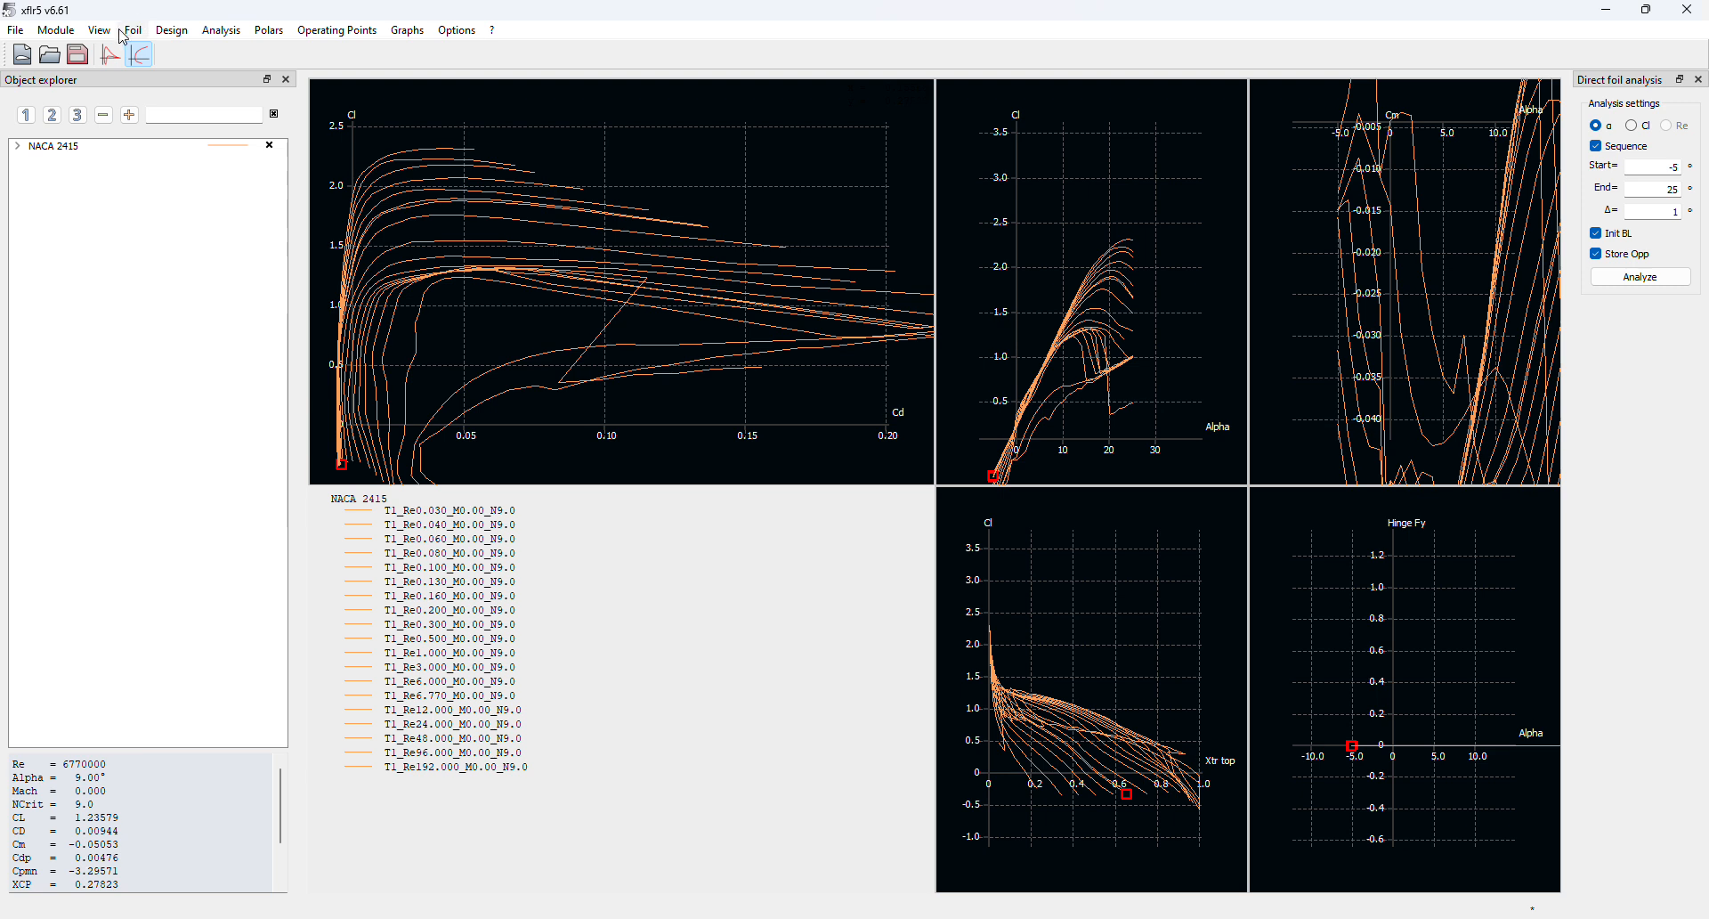
{"action": "left_click_drag", "start_coordinate": [607, 311], "coordinate": [654, 309]}
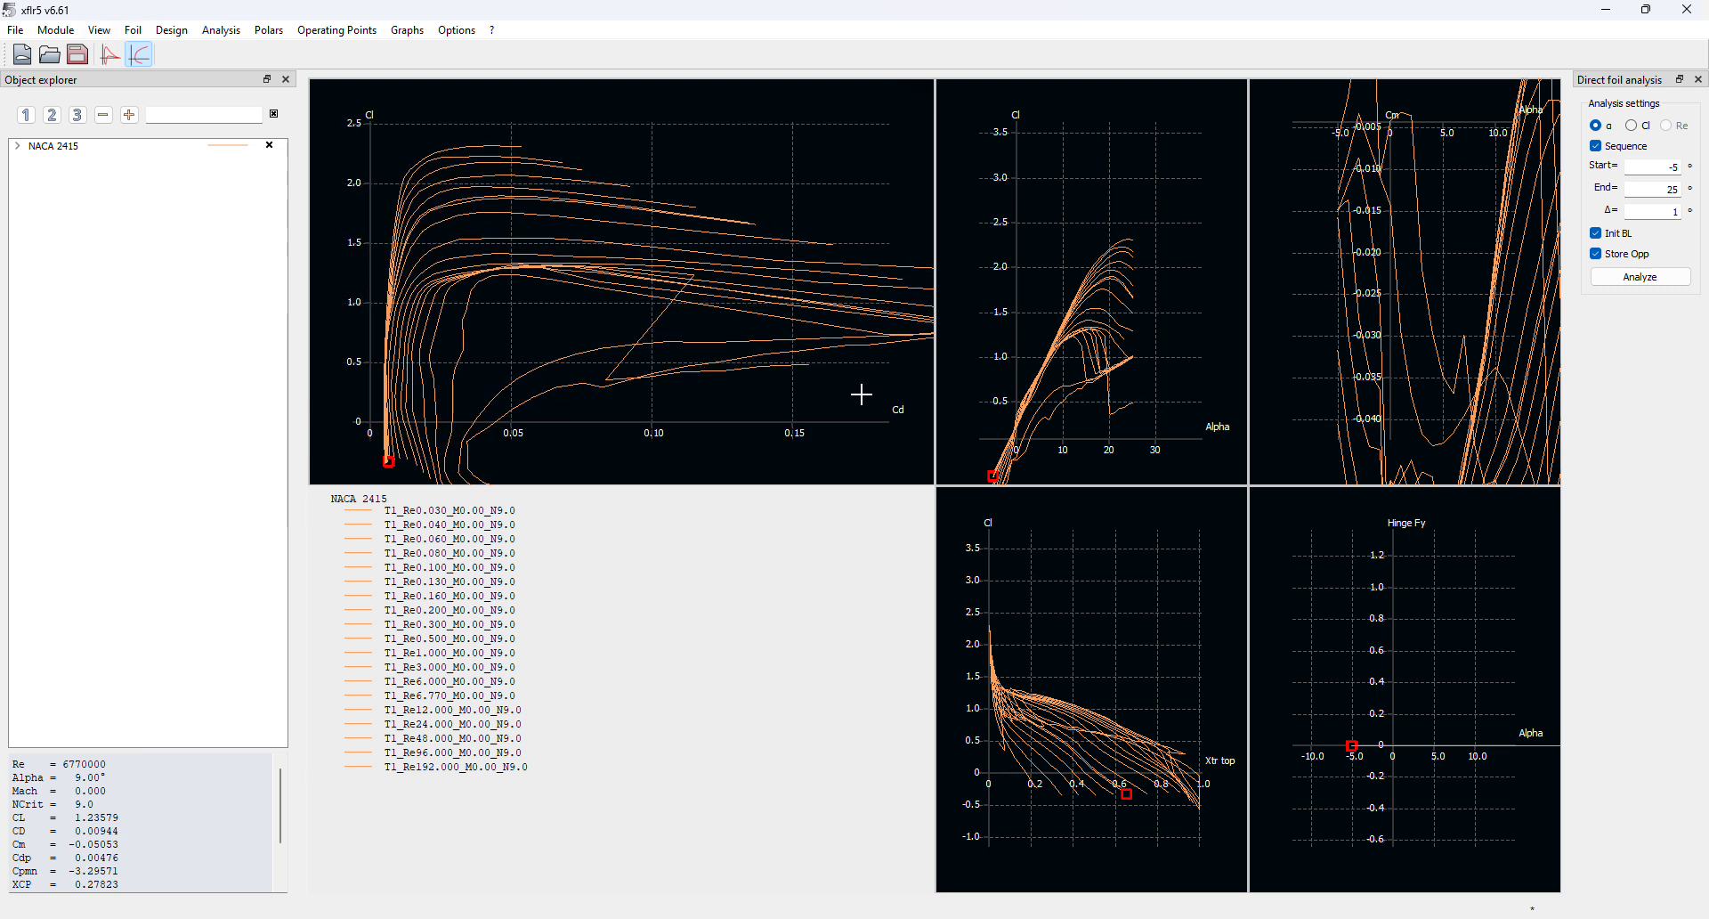
{"action": "left_click_drag", "start_coordinate": [1116, 656], "coordinate": [1134, 727]}
{"action": "left_click_drag", "start_coordinate": [1119, 350], "coordinate": [1106, 312]}
{"action": "left_click", "coordinate": [178, 34]}
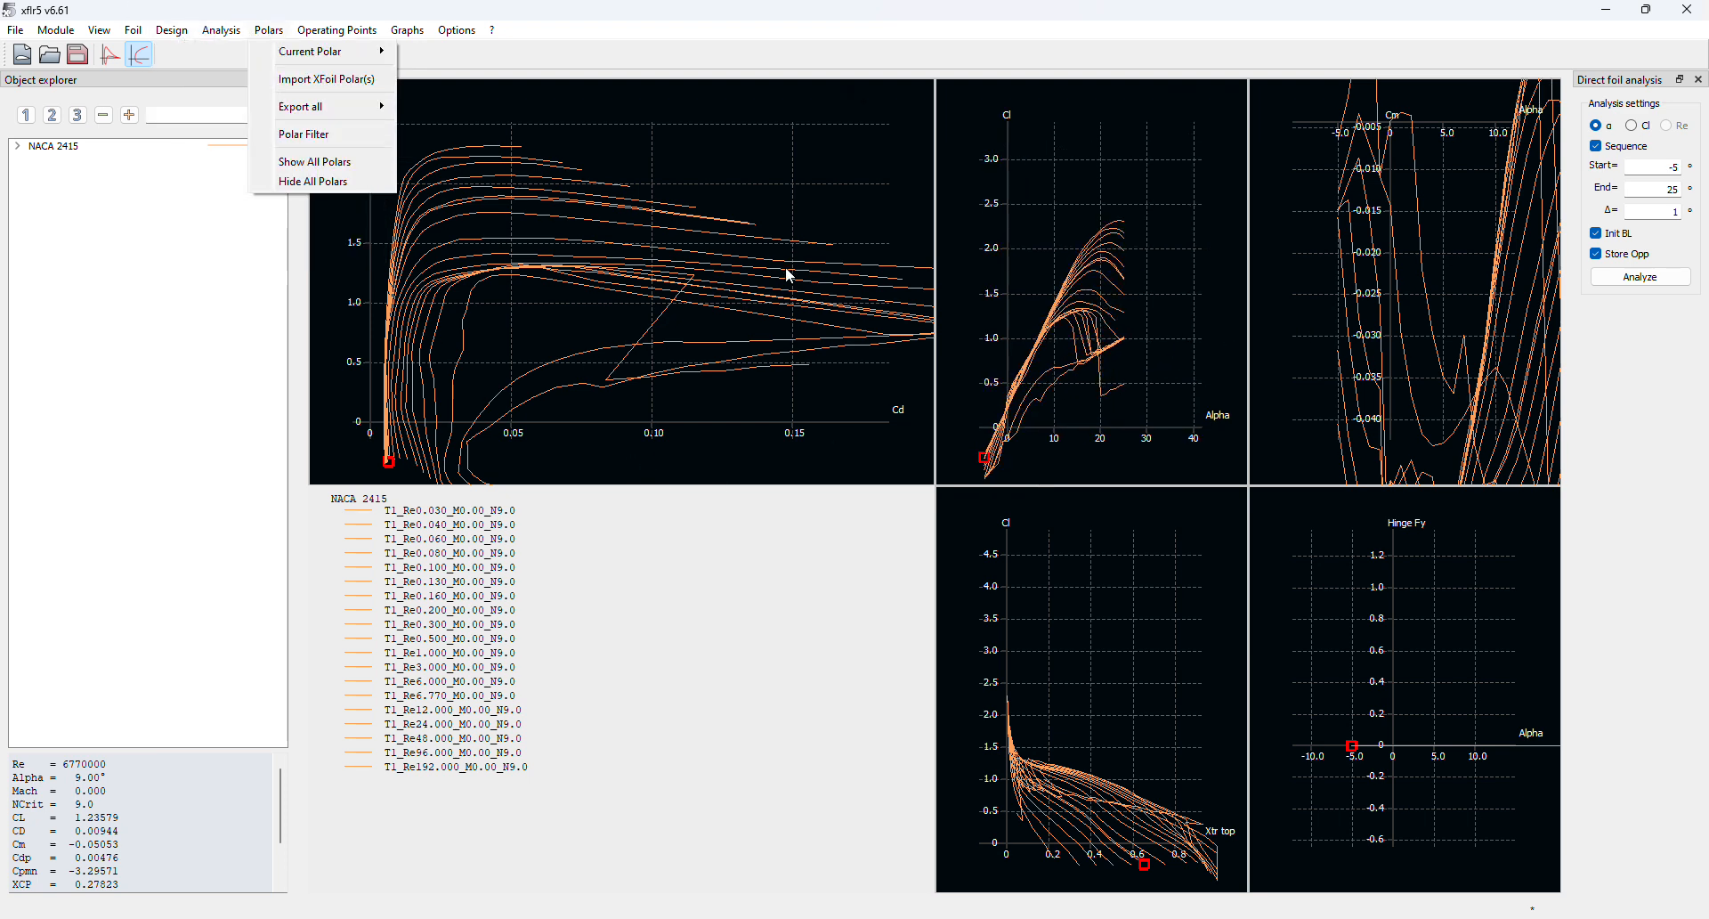
Switch to Wing and Plane Design and define a new plane
{"action": "mouse_move", "coordinate": [56, 31]}
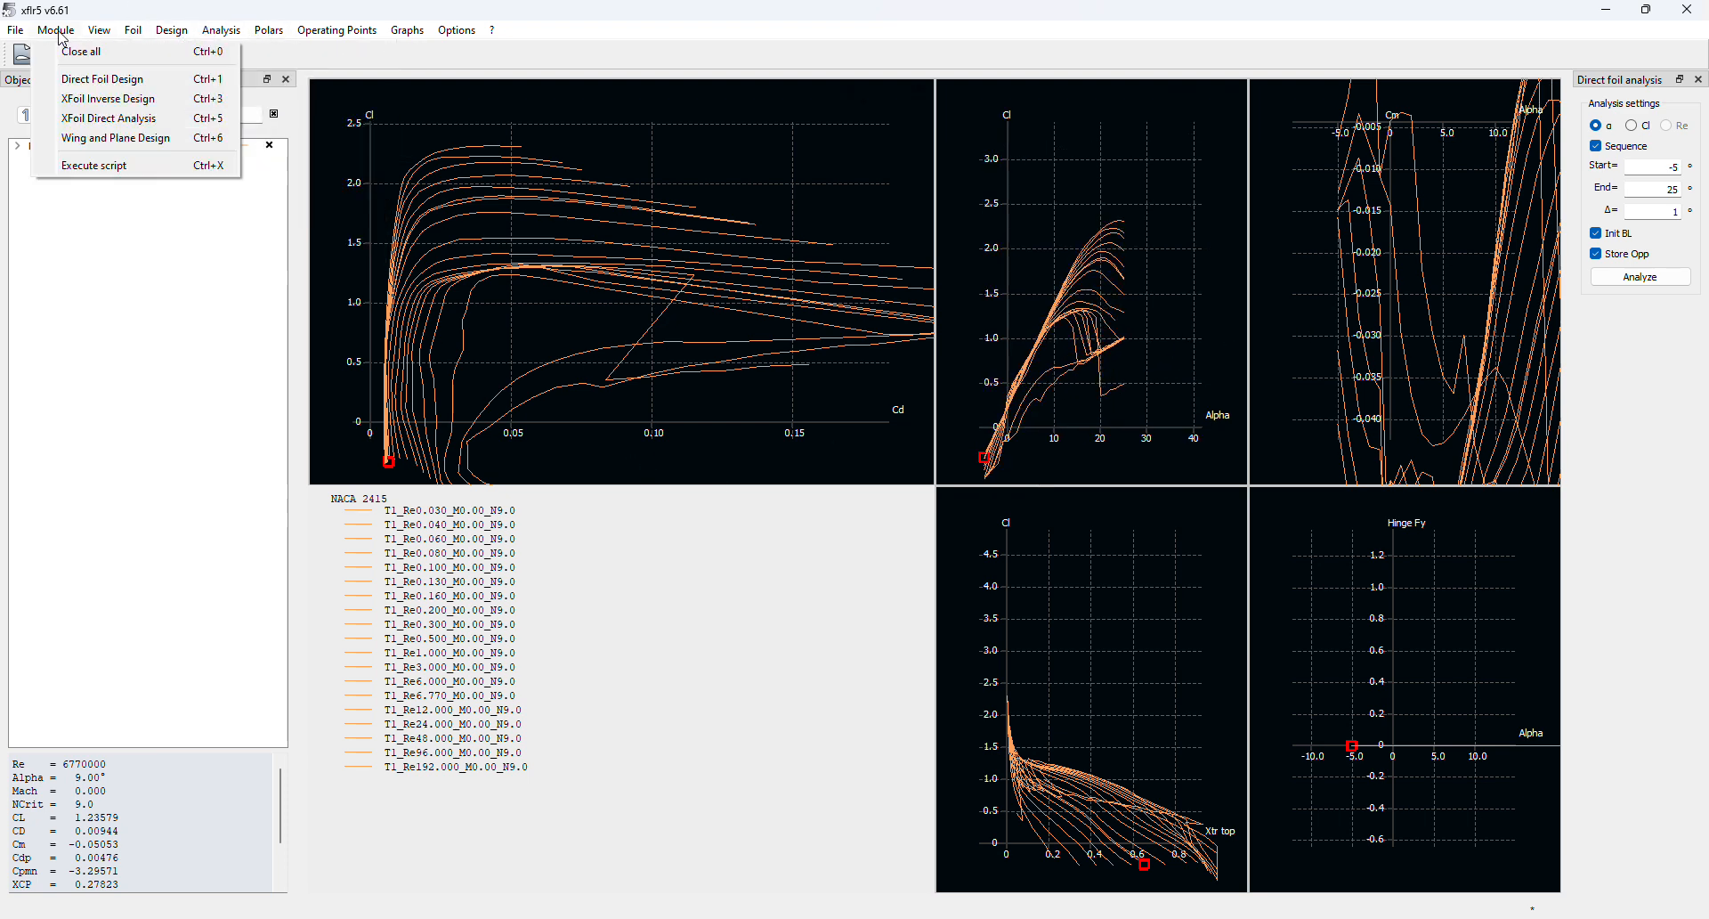
{"action": "left_click", "coordinate": [75, 140]}
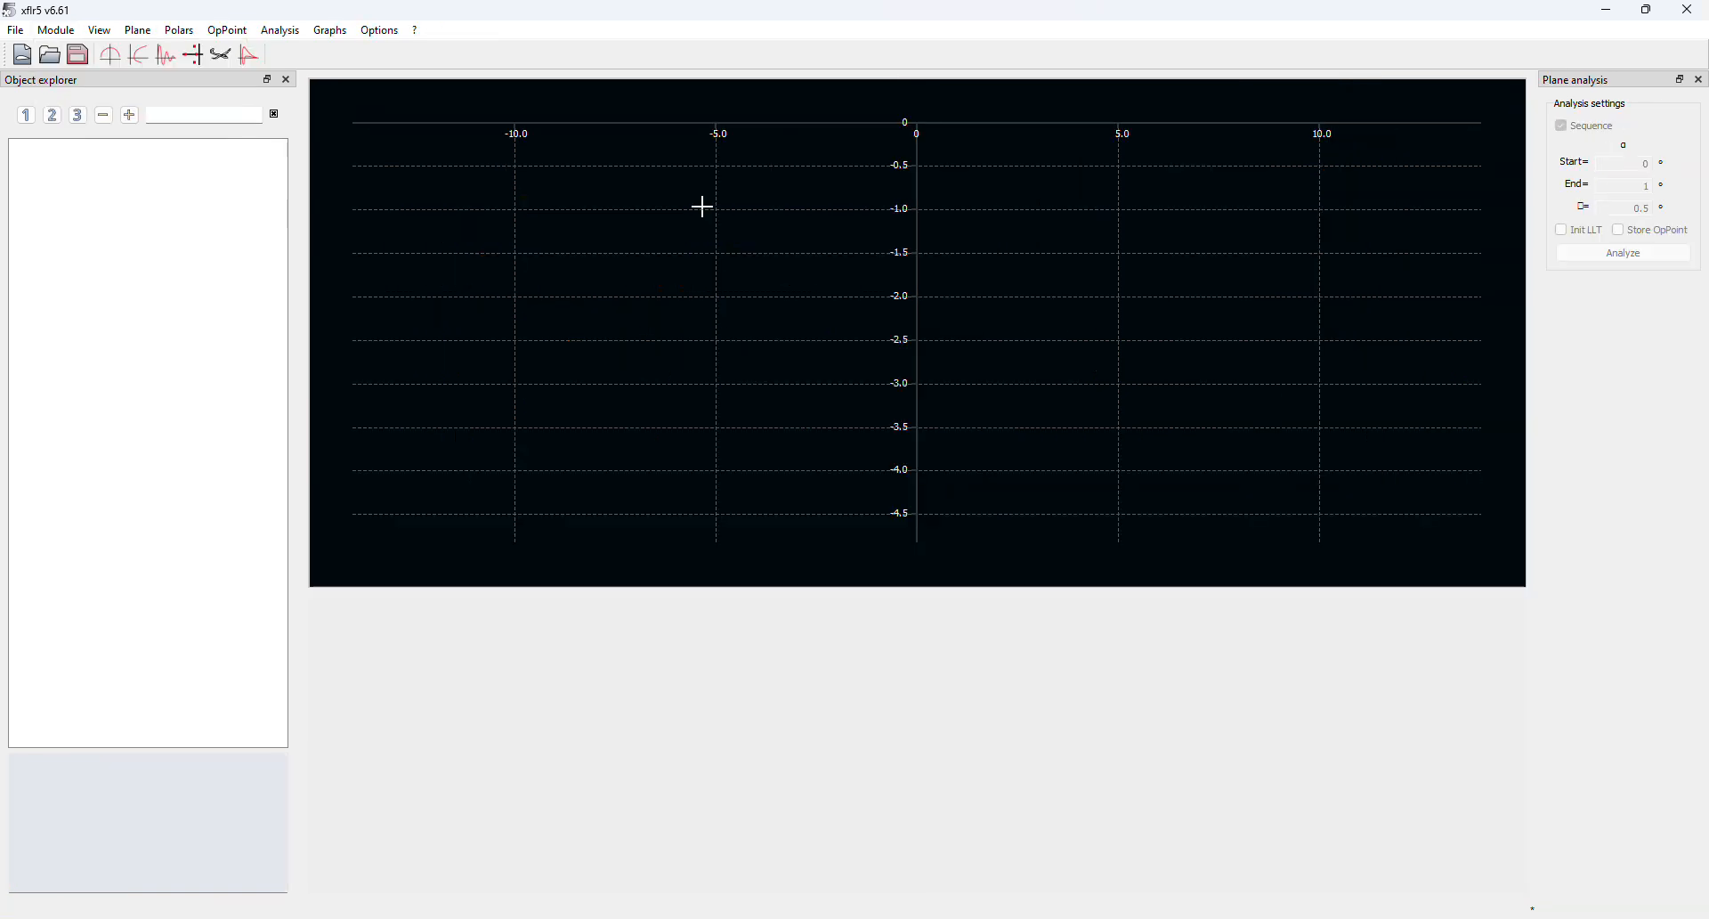
{"action": "left_click", "coordinate": [138, 38]}
{"action": "left_click", "coordinate": [169, 51]}
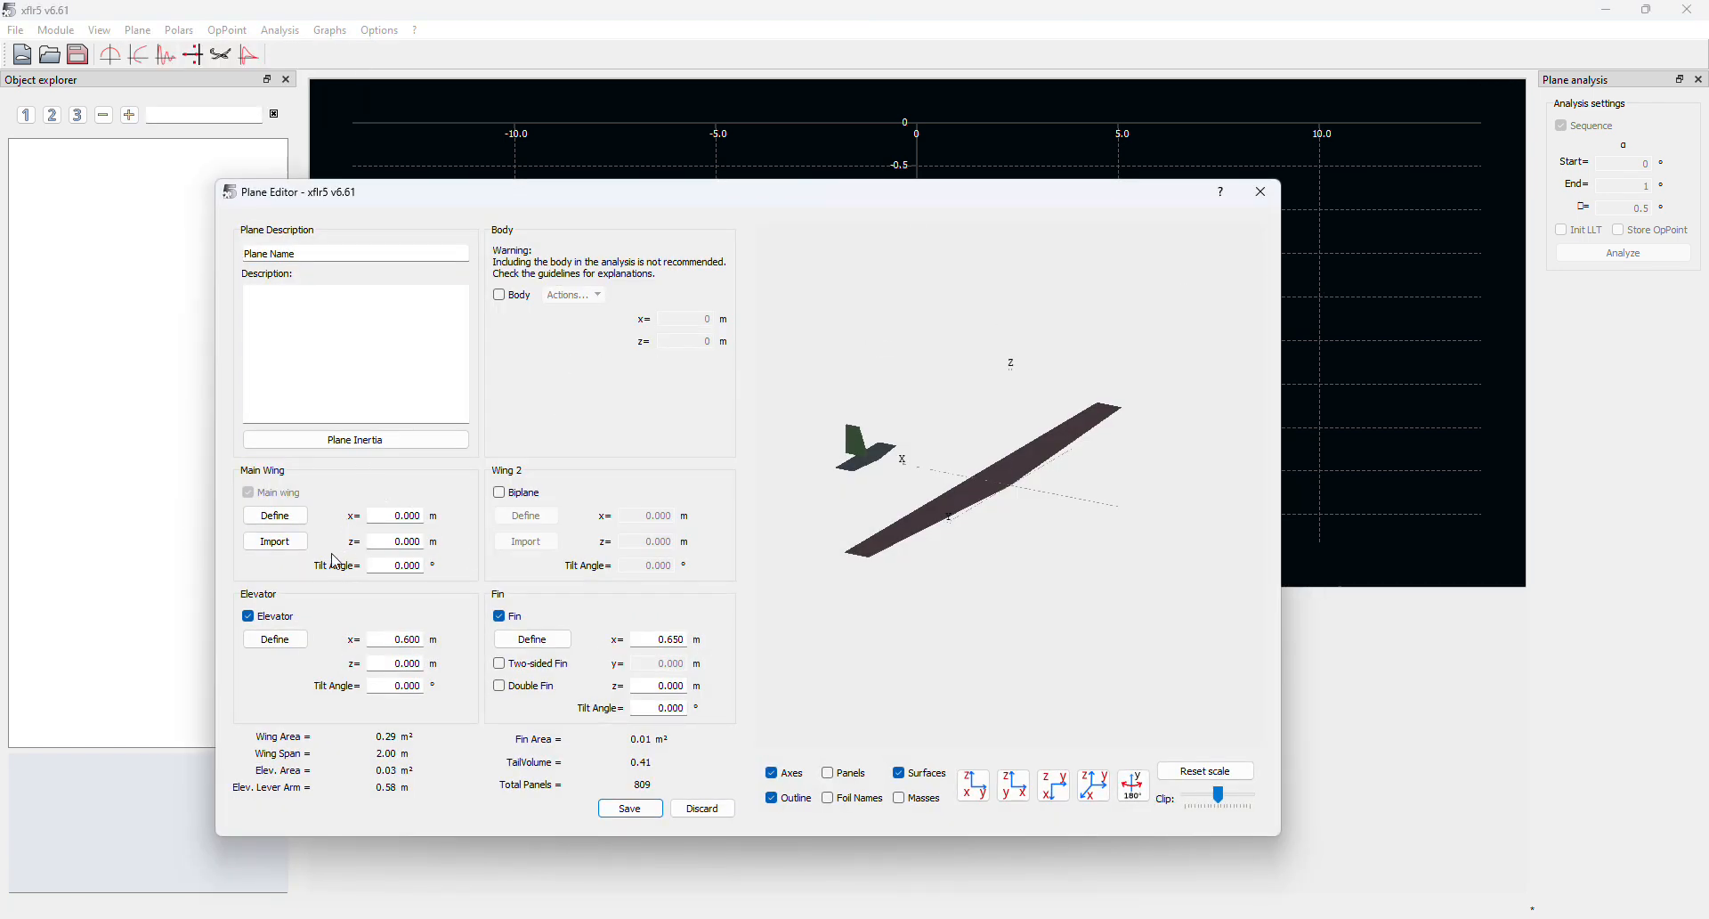
Remove the elevator and fin from the plane and open the main wing's definition
{"action": "left_click", "coordinate": [276, 515]}
{"action": "left_click", "coordinate": [1256, 147]}
{"action": "left_click", "coordinate": [248, 616]}
{"action": "left_click", "coordinate": [499, 617]}
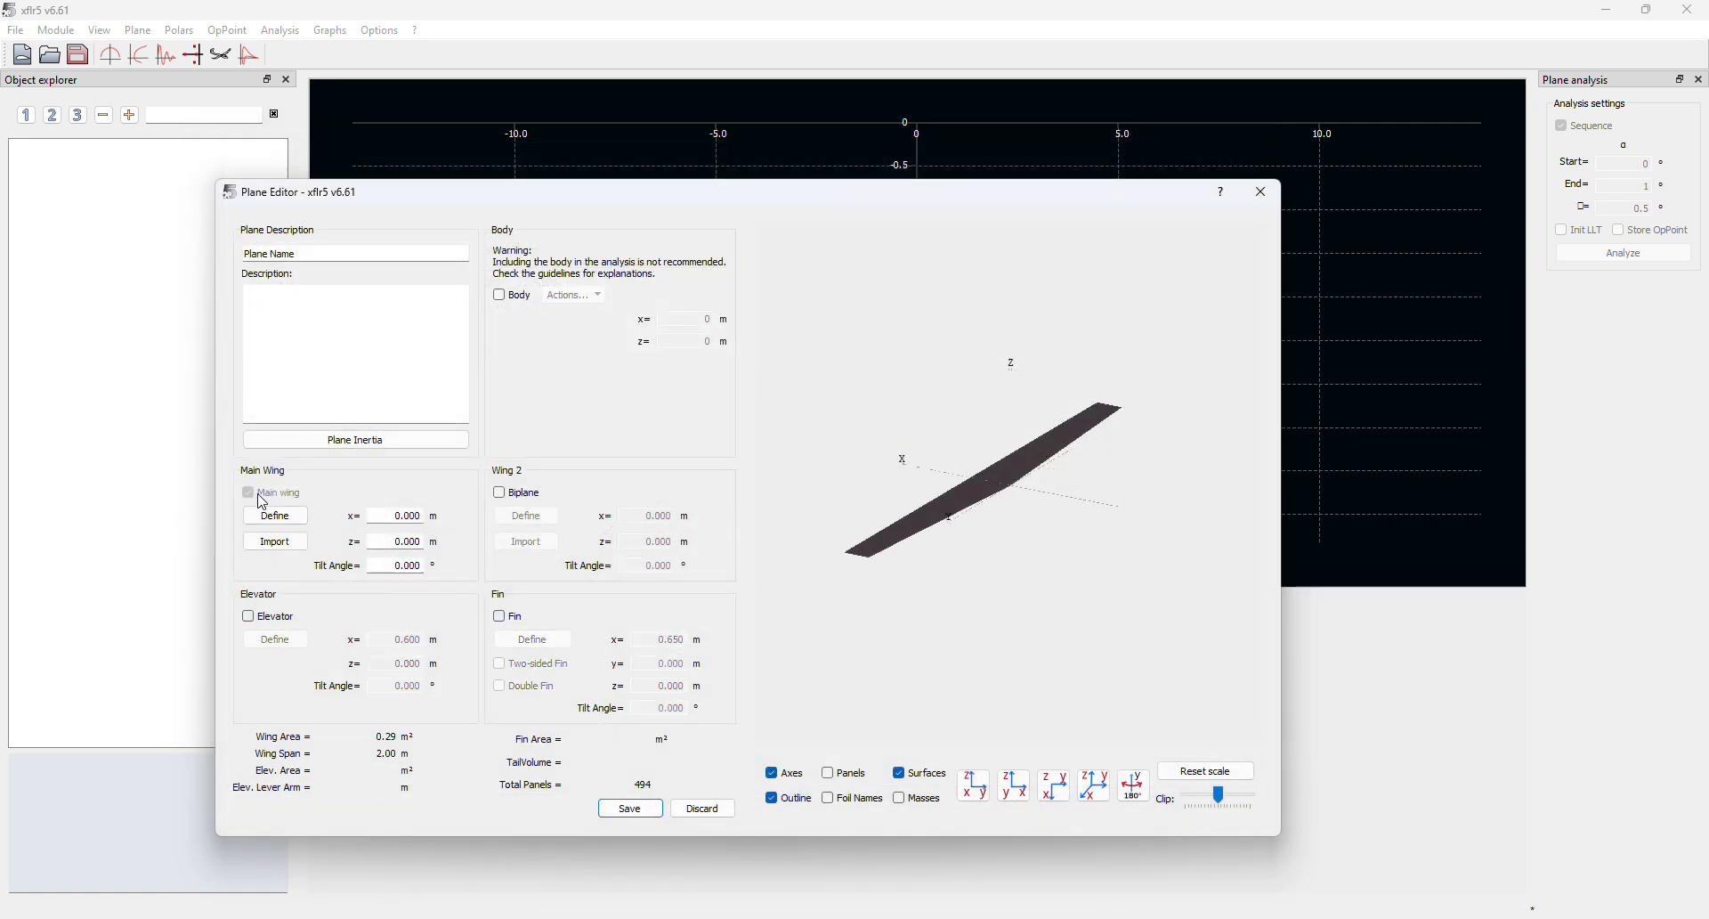
{"action": "left_click", "coordinate": [276, 516]}
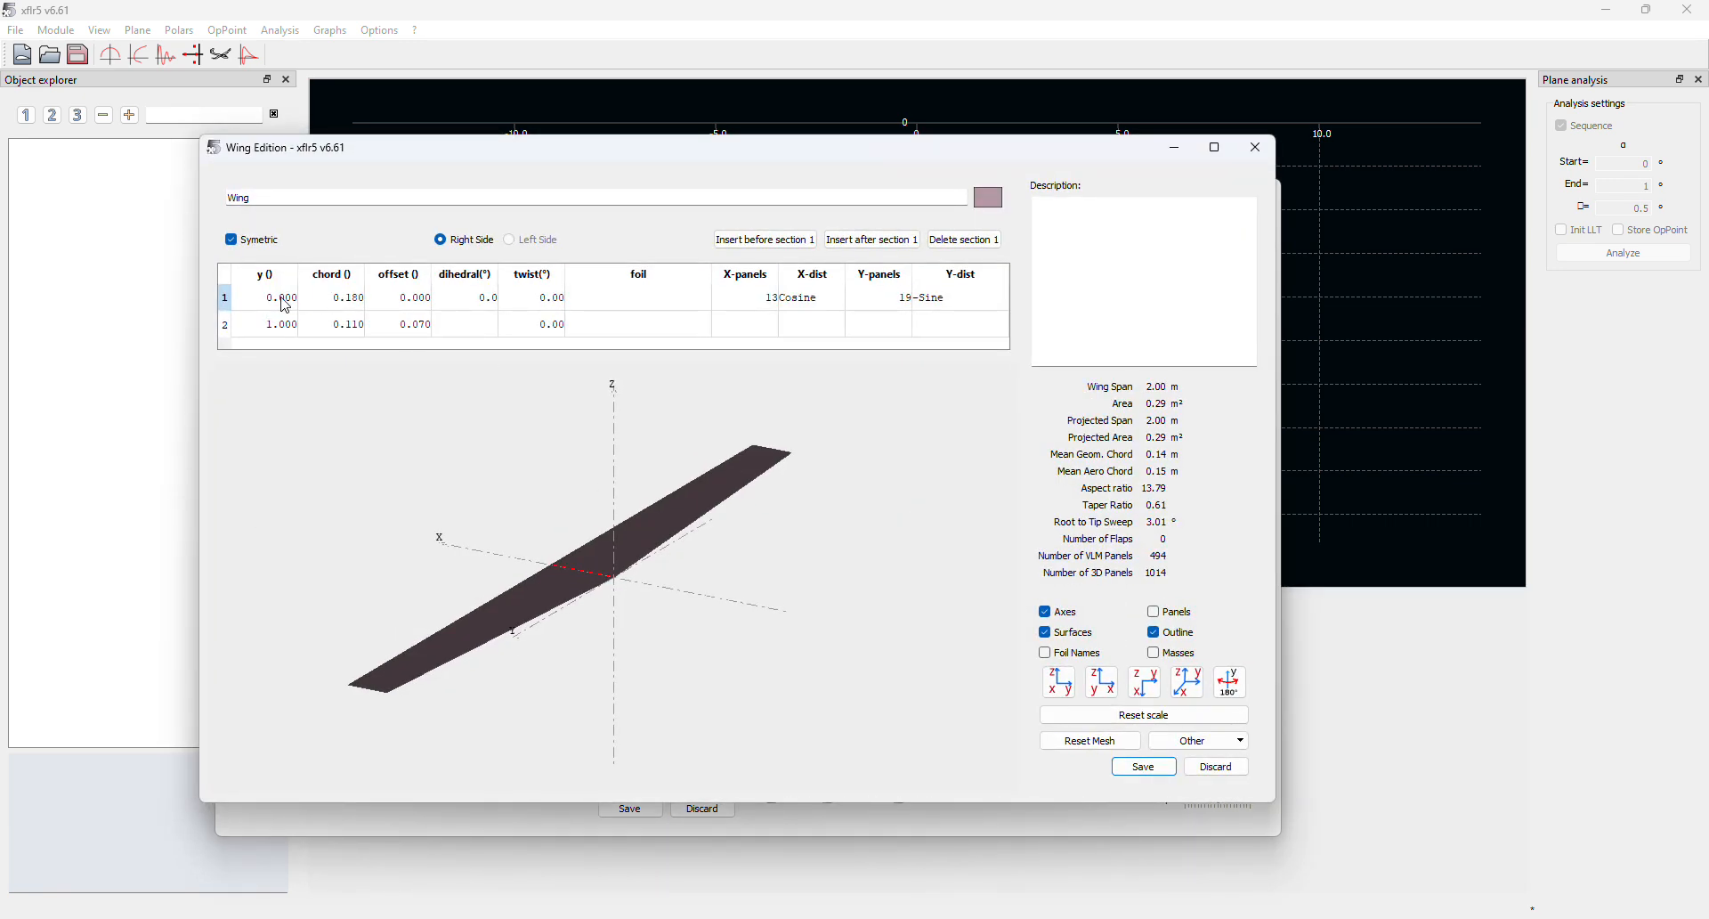
Give the wing a 2 m root chord, 1 m tip chord and 0.5 m tip offset
{"action": "left_click", "coordinate": [285, 305]}
{"action": "double_click", "coordinate": [278, 326]}
{"action": "type", "text": "7"}
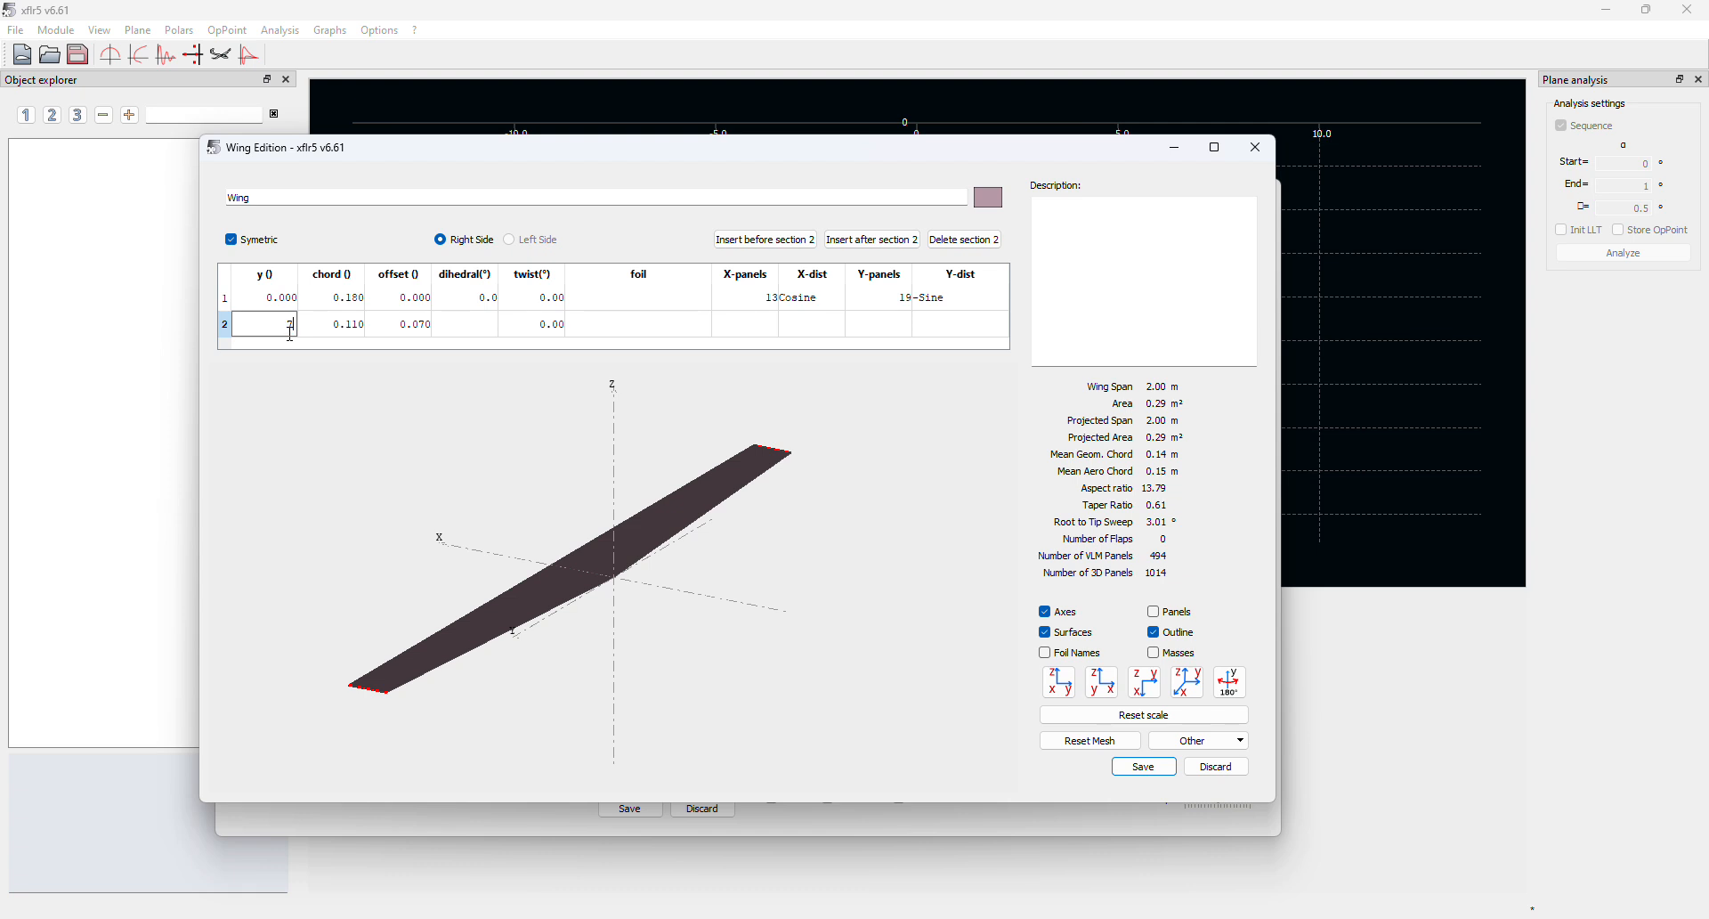
{"action": "double_click", "coordinate": [331, 301]}
{"action": "type", "text": "2"}
{"action": "double_click", "coordinate": [339, 324]}
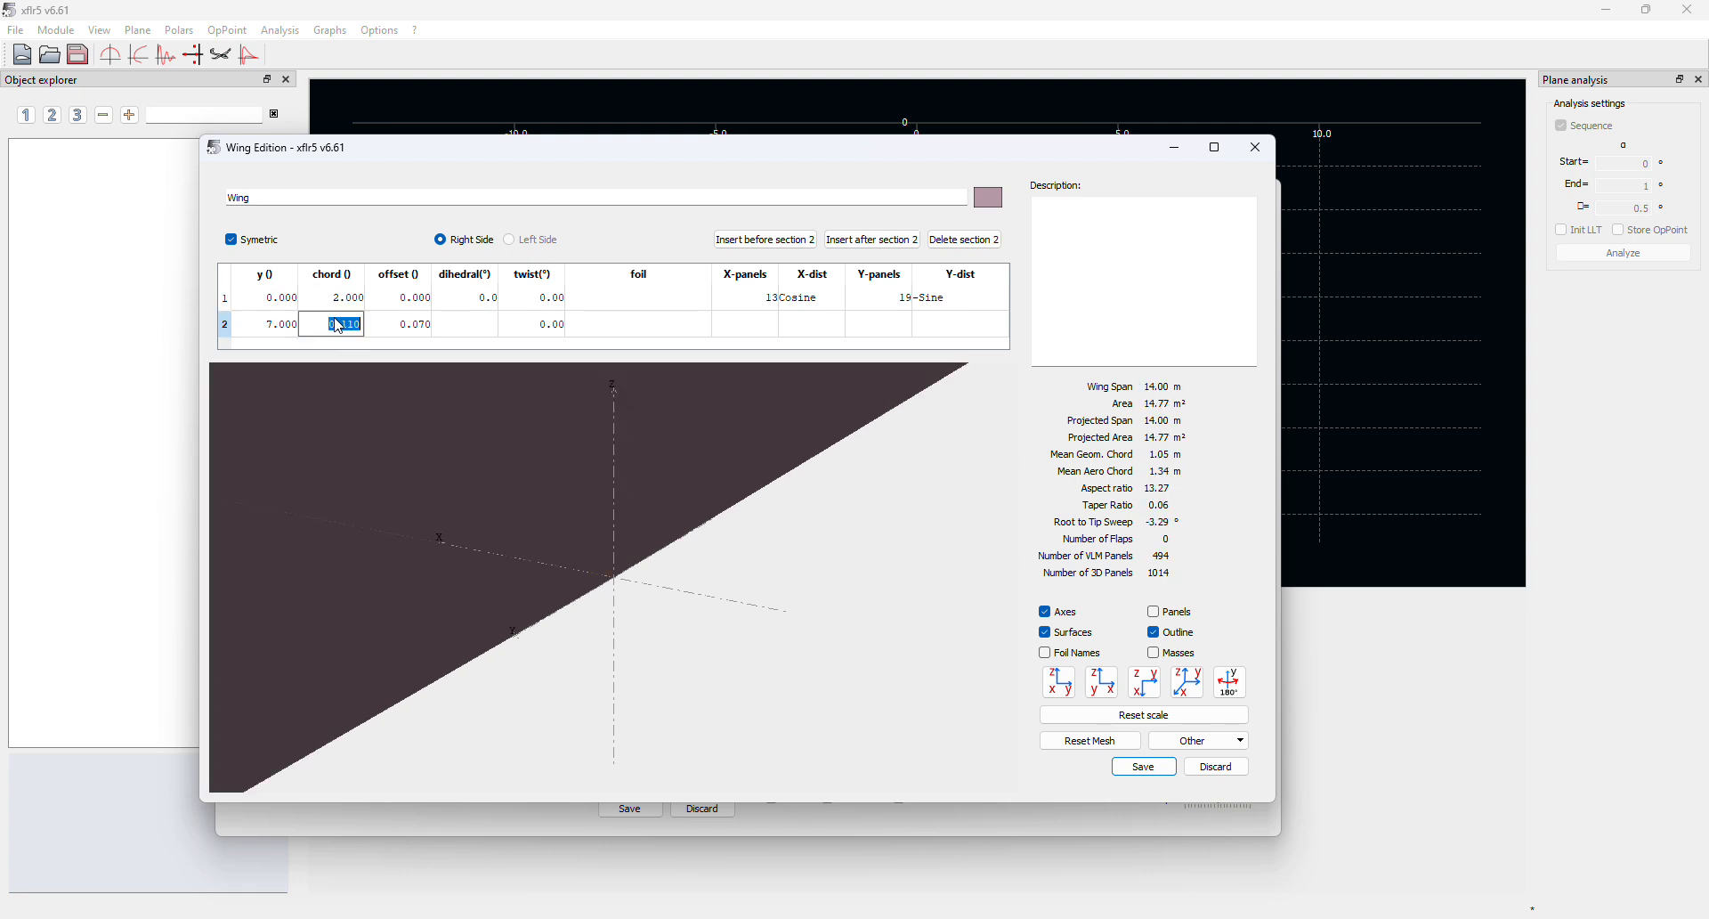
{"action": "type", "text": "2"}
{"action": "double_click", "coordinate": [409, 301]}
{"action": "double_click", "coordinate": [339, 324]}
{"action": "type", "text": "1"}
{"action": "double_click", "coordinate": [418, 324]}
{"action": "type", "text": "09"}
{"action": "double_click", "coordinate": [252, 329]}
{"action": "key", "text": "Return"}
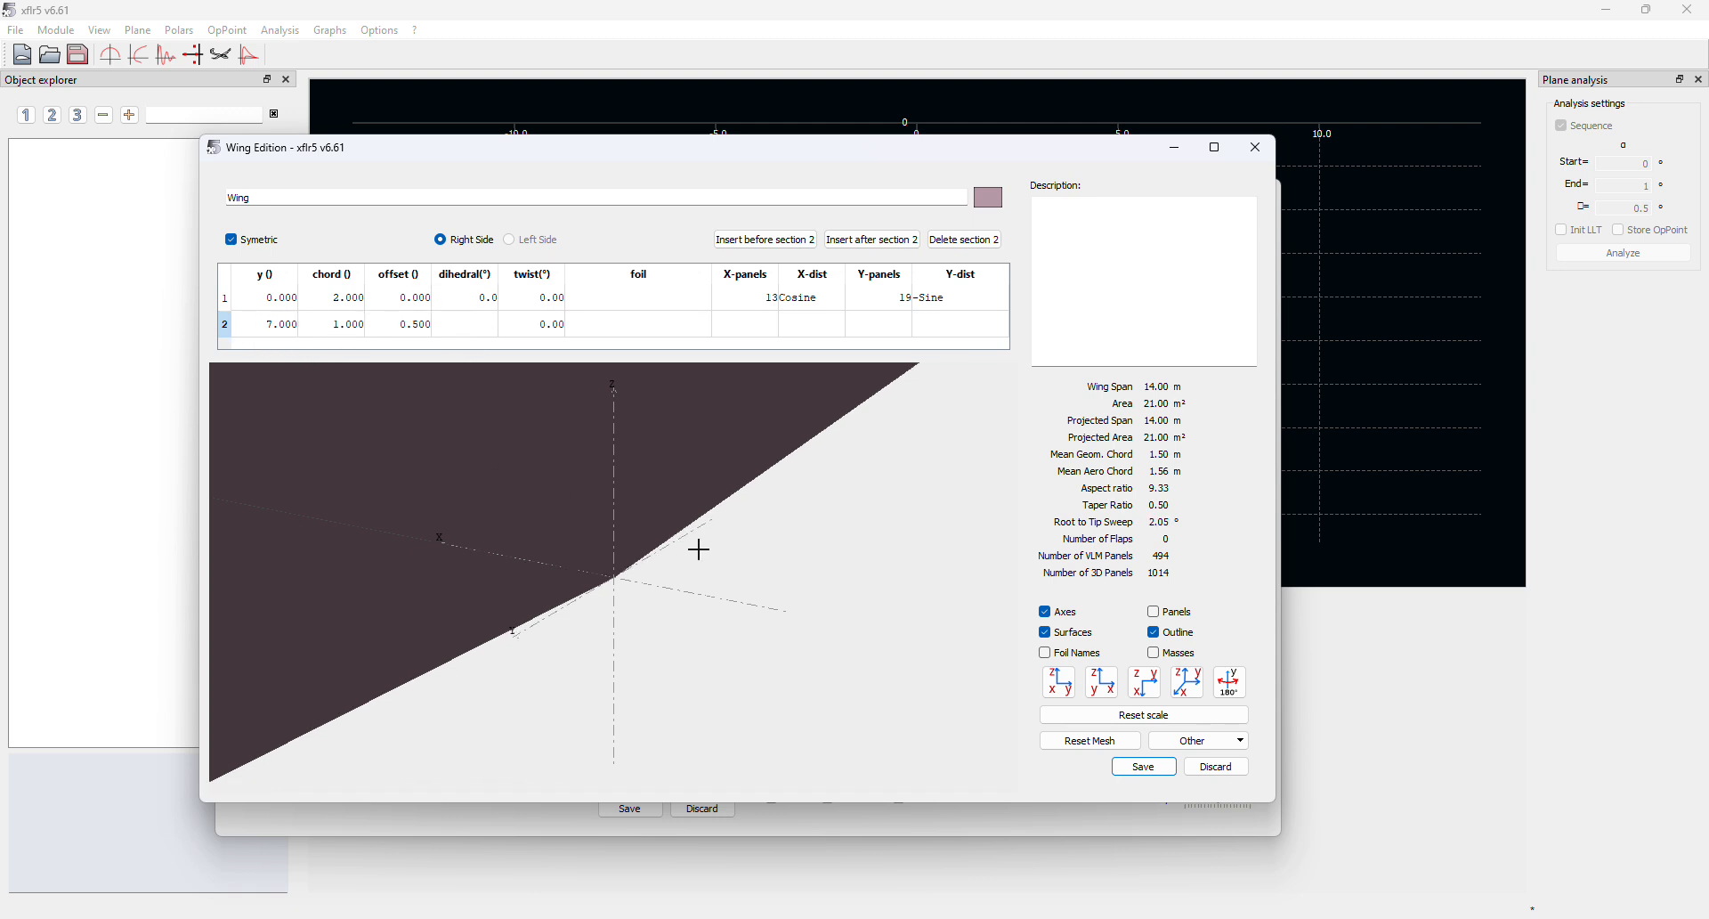
Set the tip section at y 5.25 m, assign NACA 2415 to both sections, and save the wing
{"action": "double_click", "coordinate": [294, 325]}
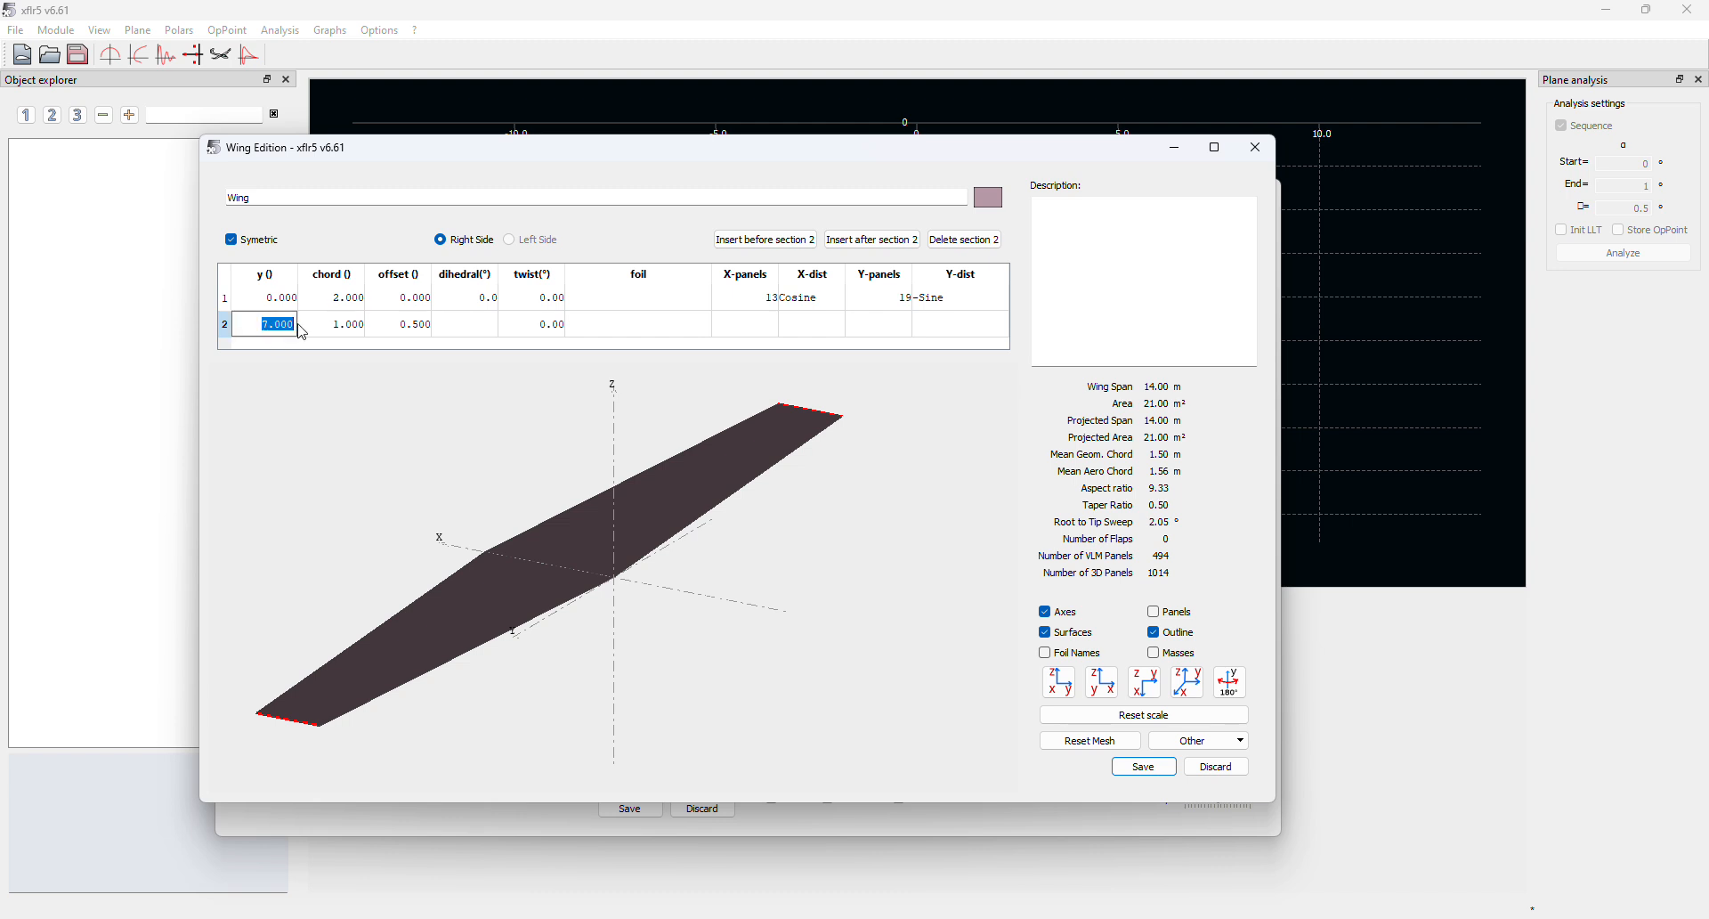
{"action": "type", "text": "5.25"}
{"action": "key", "text": "Return"}
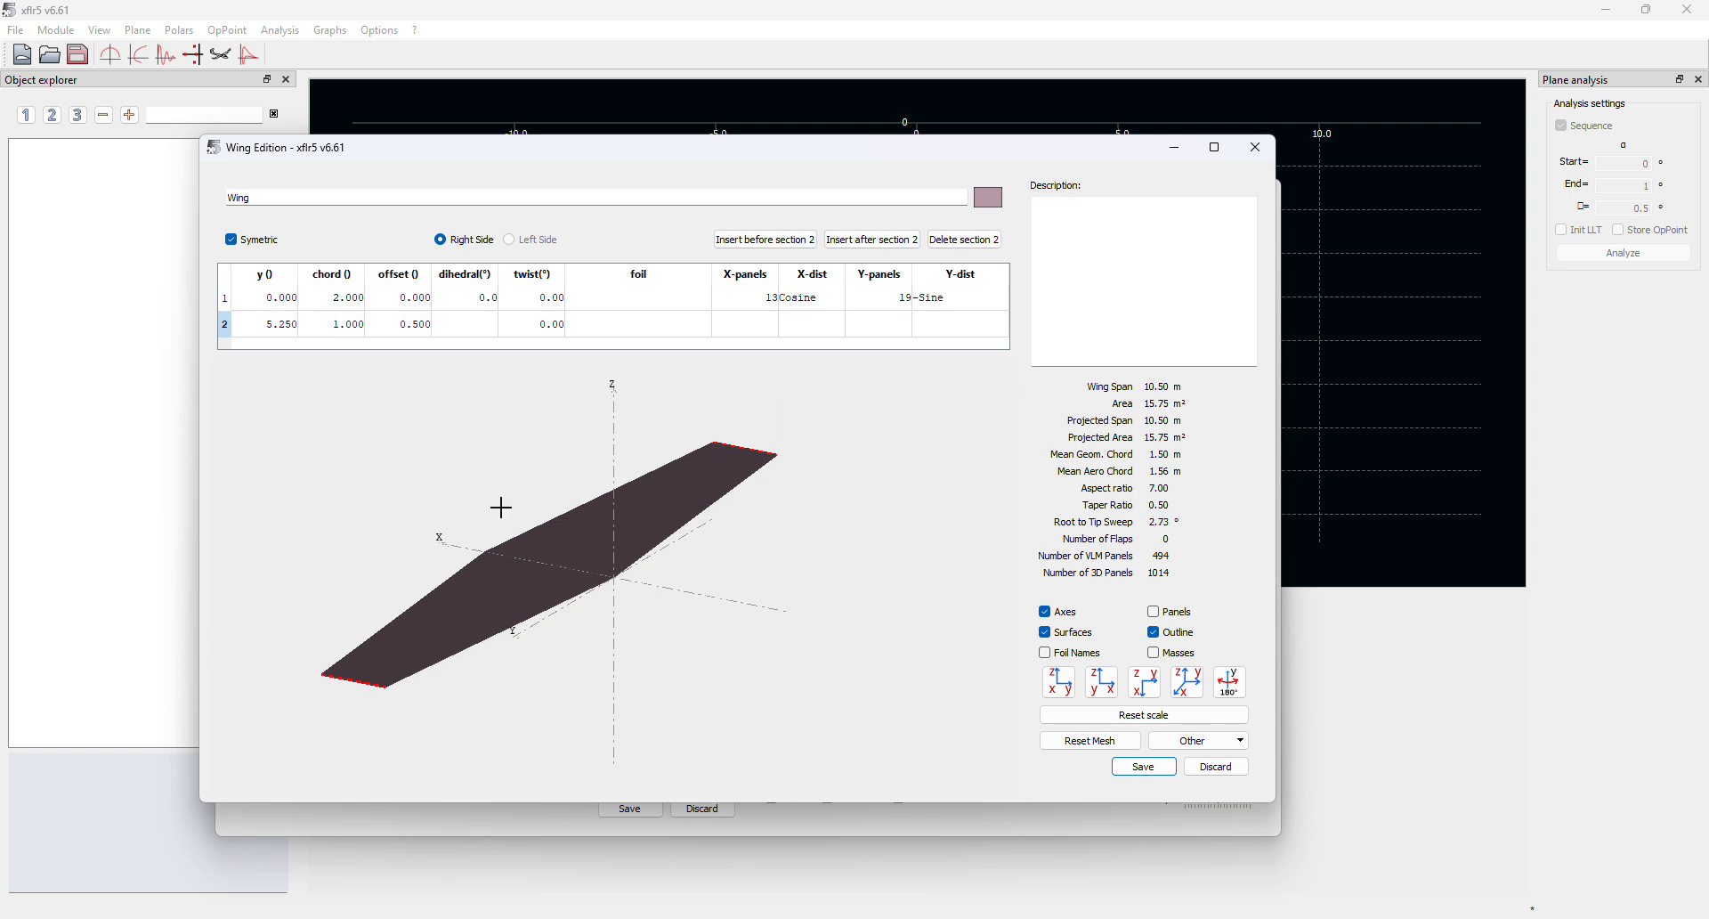
{"action": "double_click", "coordinate": [287, 327]}
{"action": "left_click", "coordinate": [666, 301]}
{"action": "left_click", "coordinate": [638, 325]}
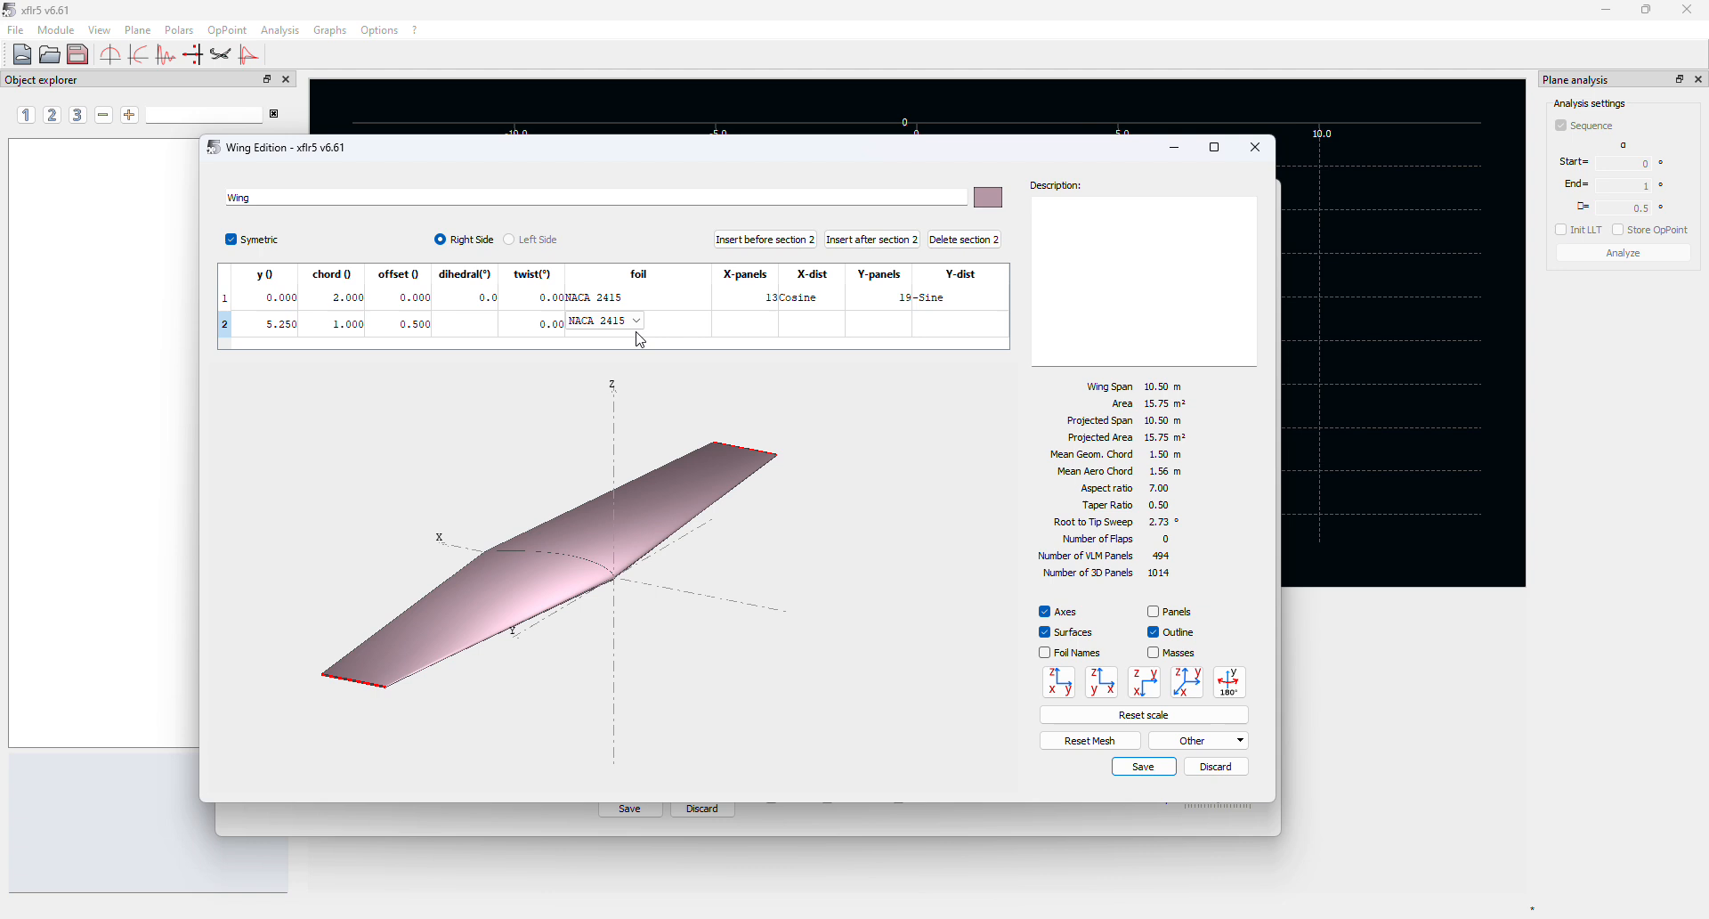
{"action": "left_click", "coordinate": [830, 321]}
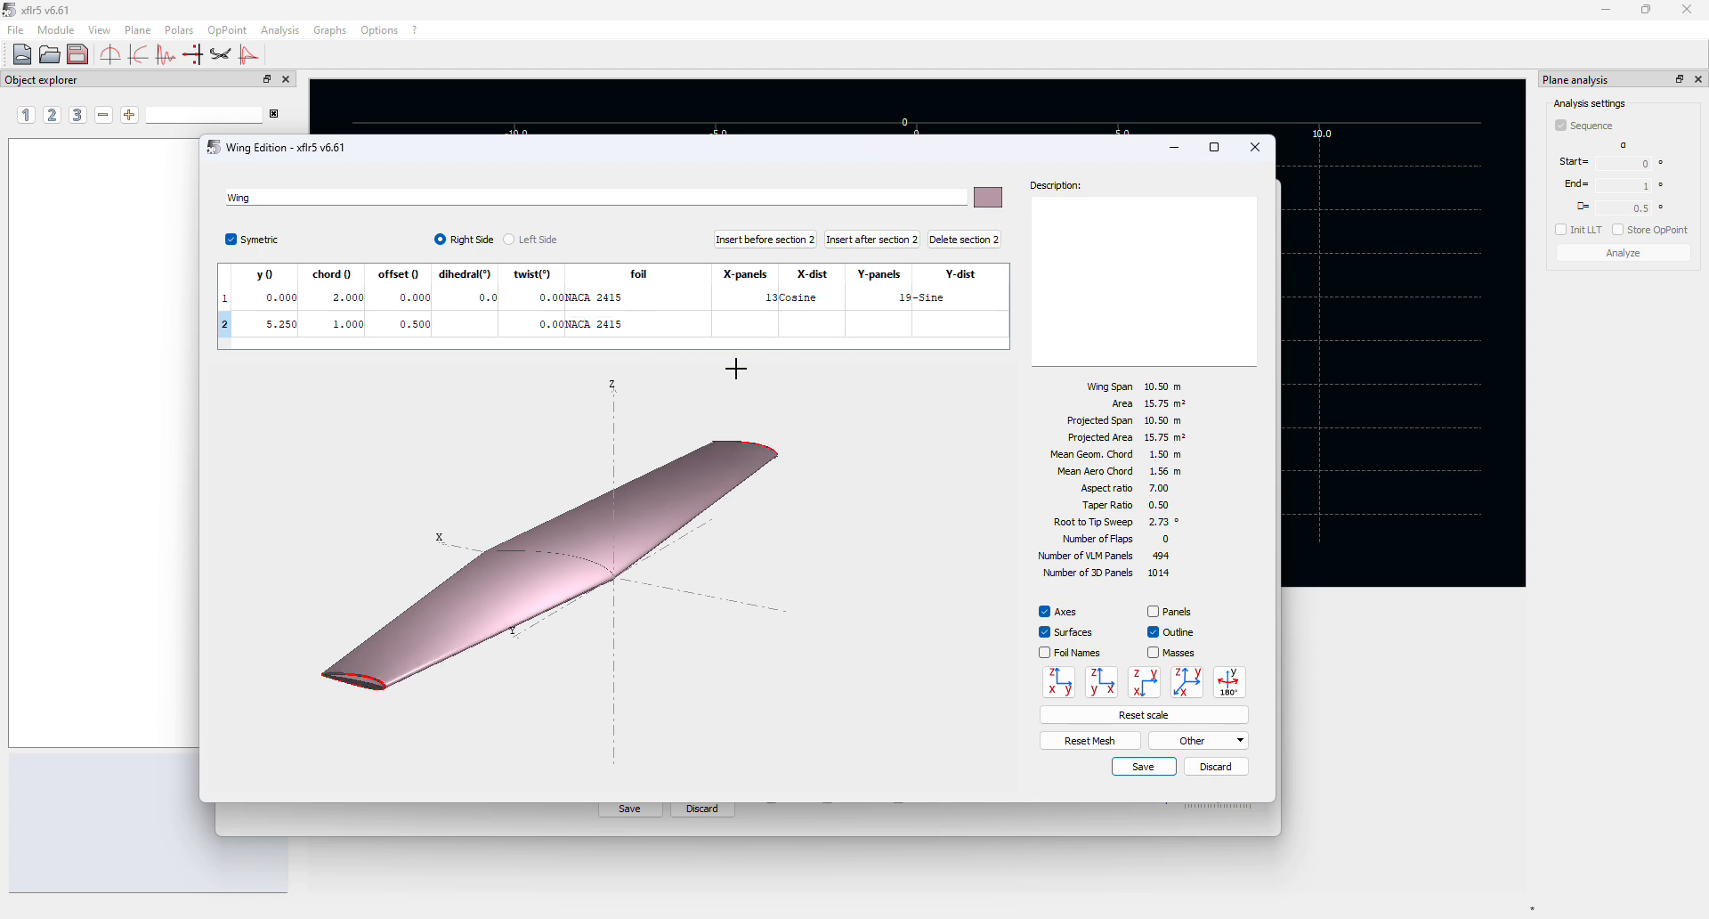
{"action": "left_click", "coordinate": [1144, 767]}
{"action": "left_click_drag", "start_coordinate": [931, 493], "coordinate": [983, 553]}
{"action": "left_click_drag", "start_coordinate": [1000, 493], "coordinate": [907, 519]}
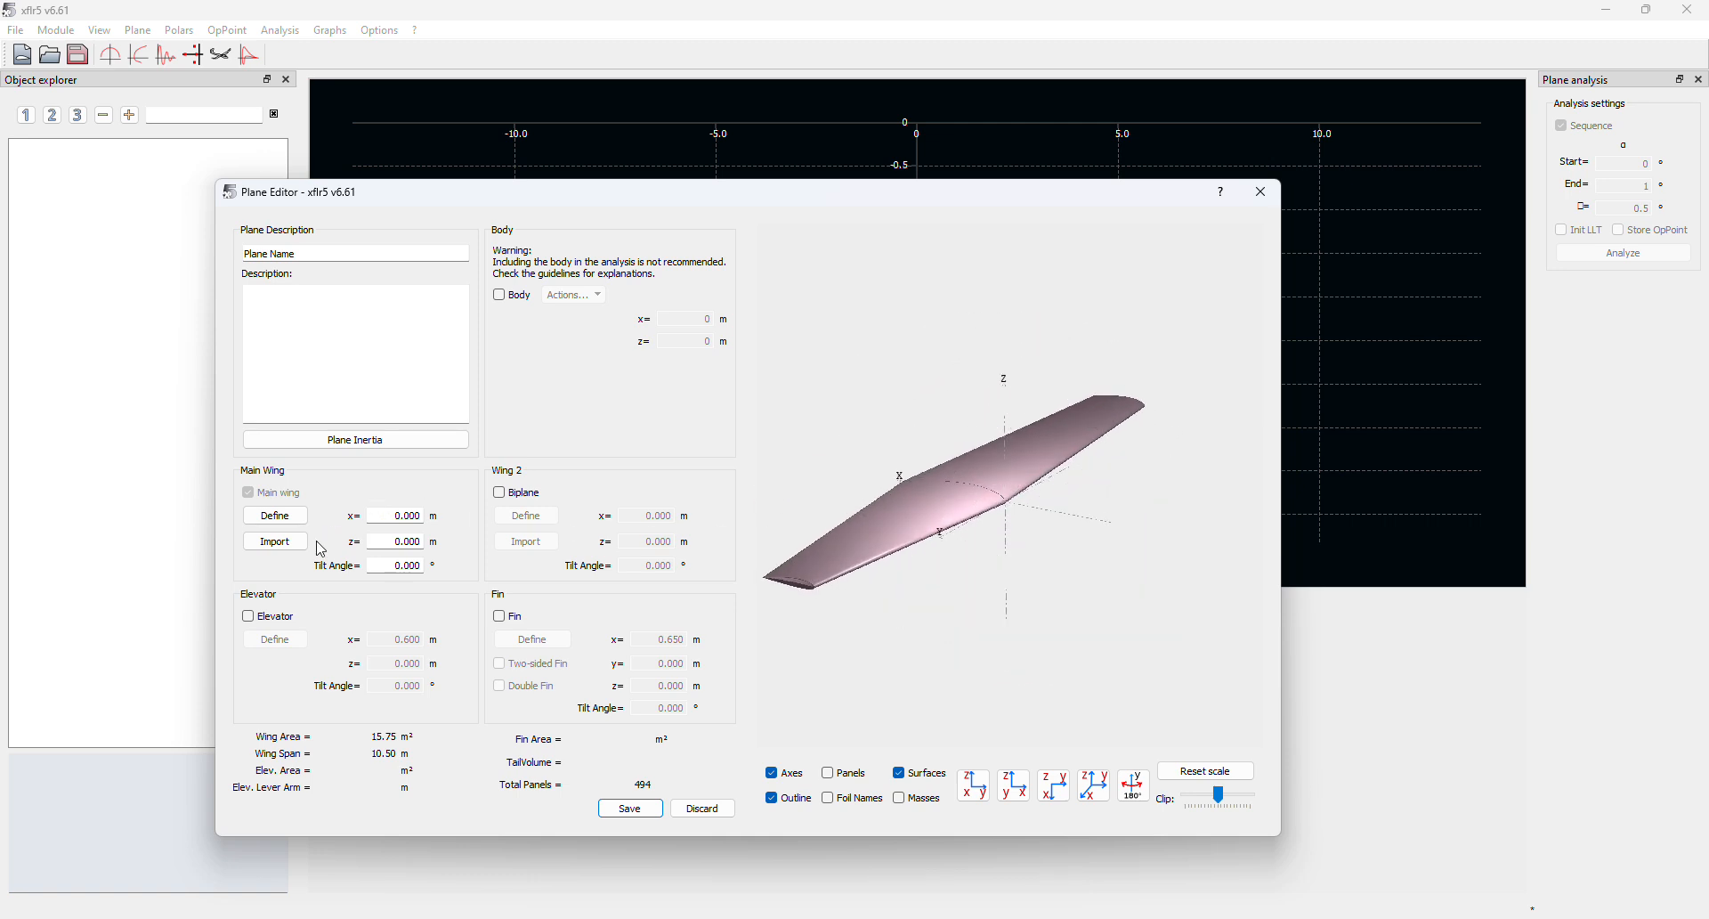
Save the tapered-wing plane and create the T1-50.0 m/s-LLT fixed-speed analysis at 50 m/s
{"action": "left_click", "coordinate": [631, 809]}
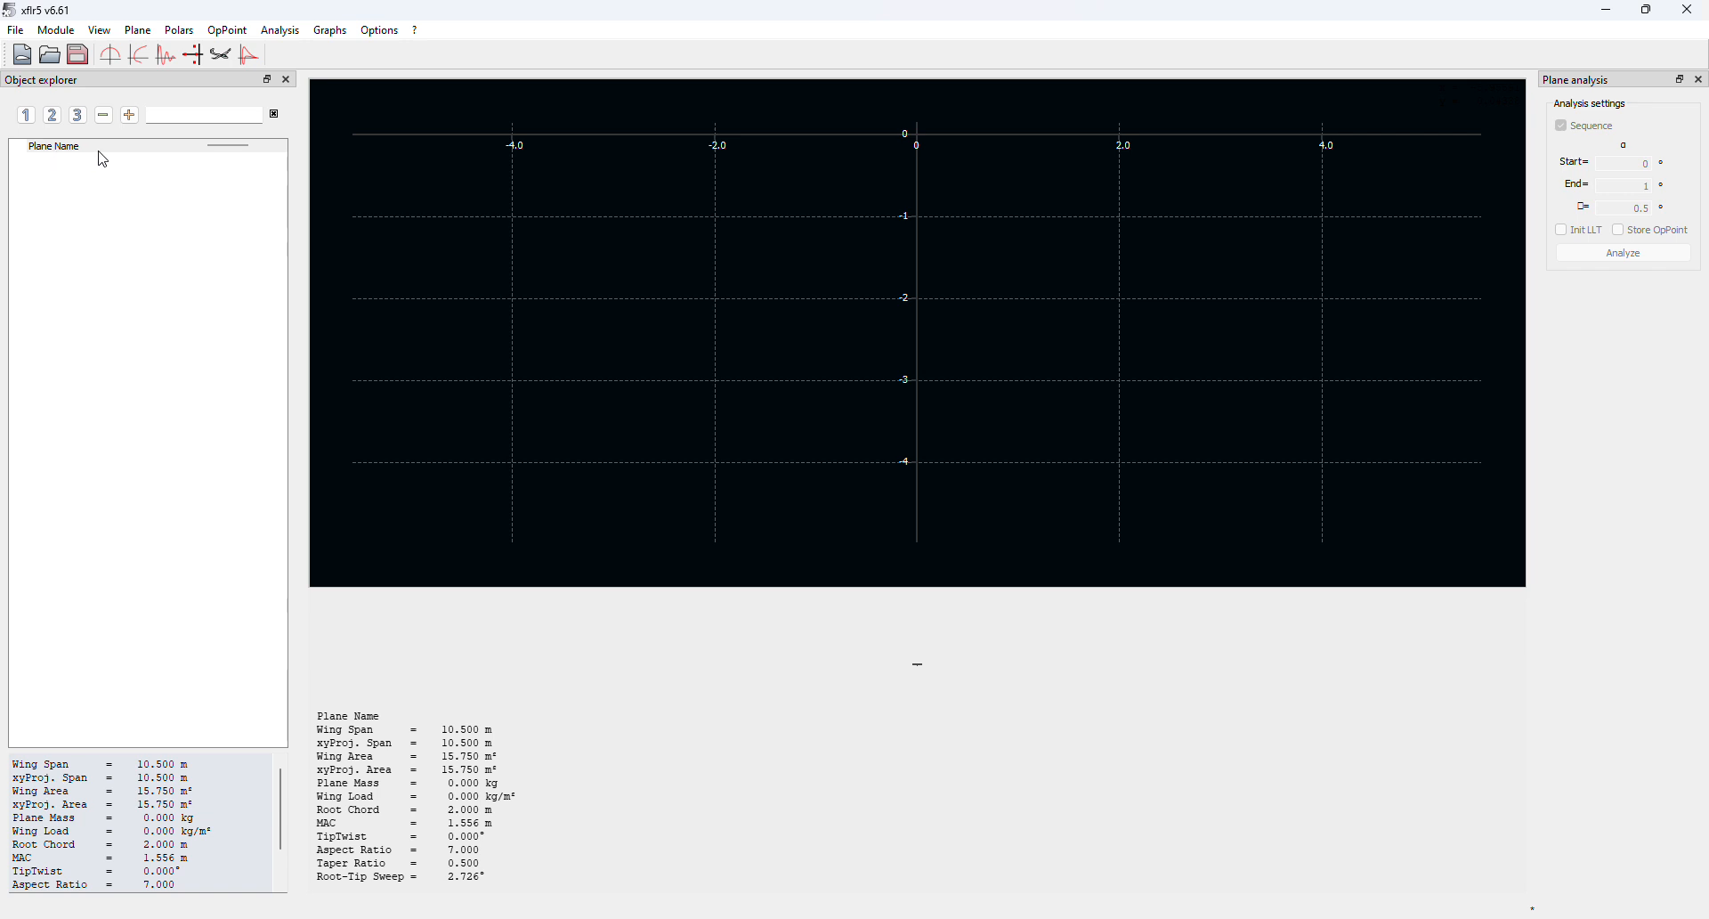
{"action": "left_click", "coordinate": [281, 30]}
{"action": "left_click", "coordinate": [289, 69]}
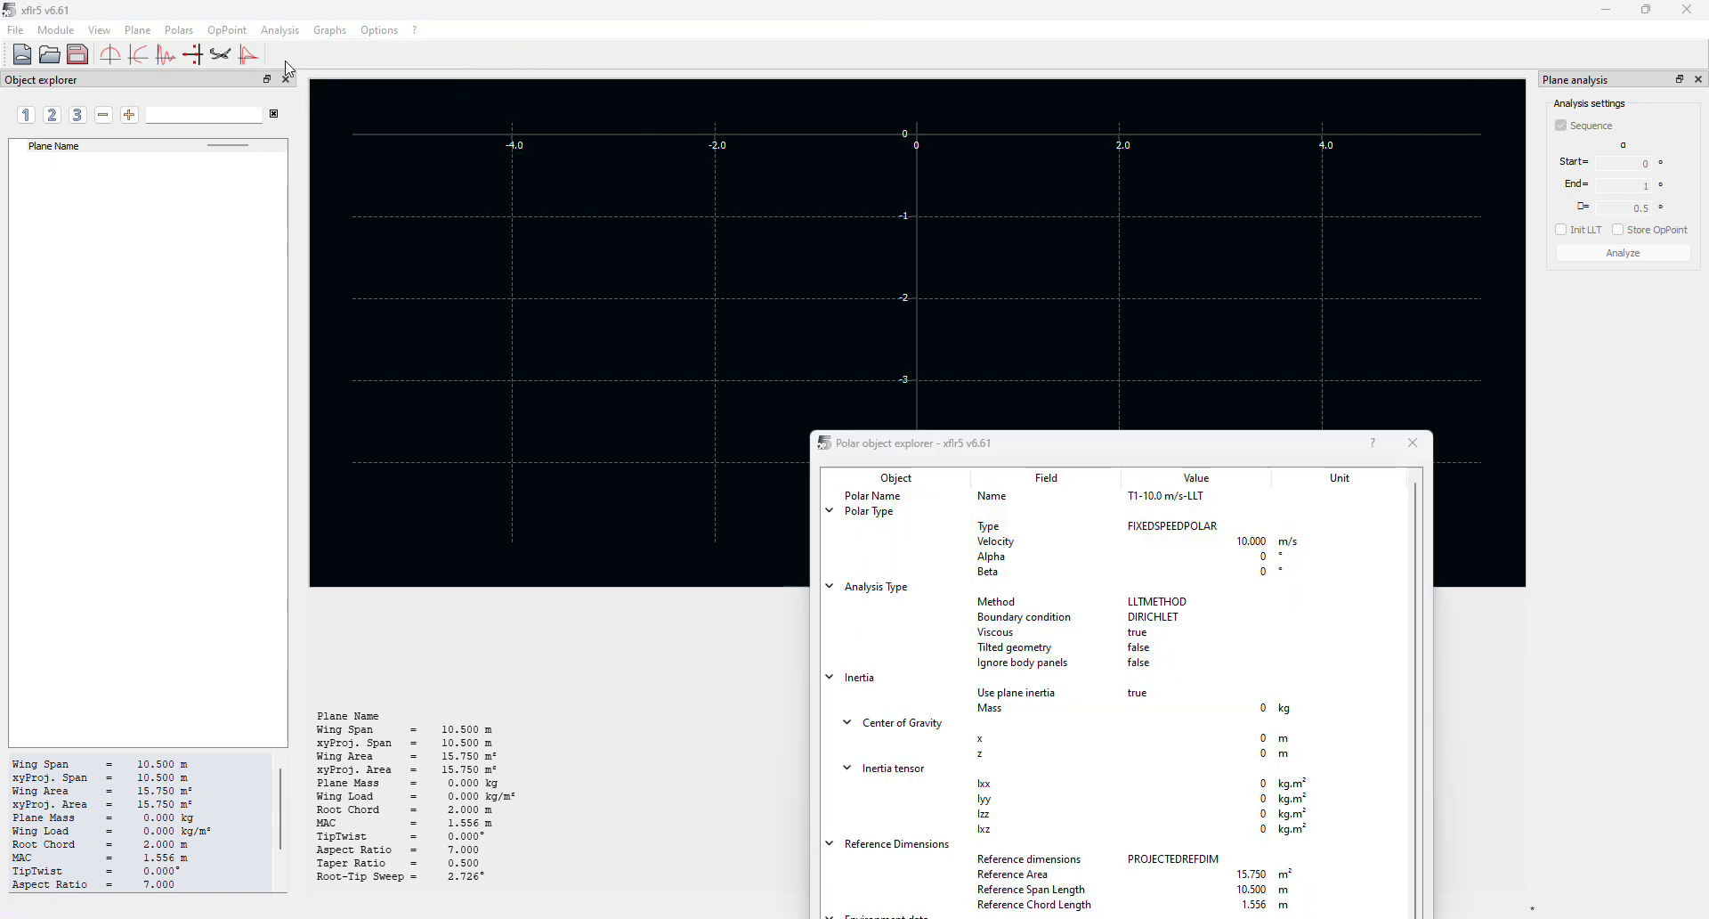
{"action": "left_click", "coordinate": [1413, 443]}
{"action": "left_click", "coordinate": [281, 32]}
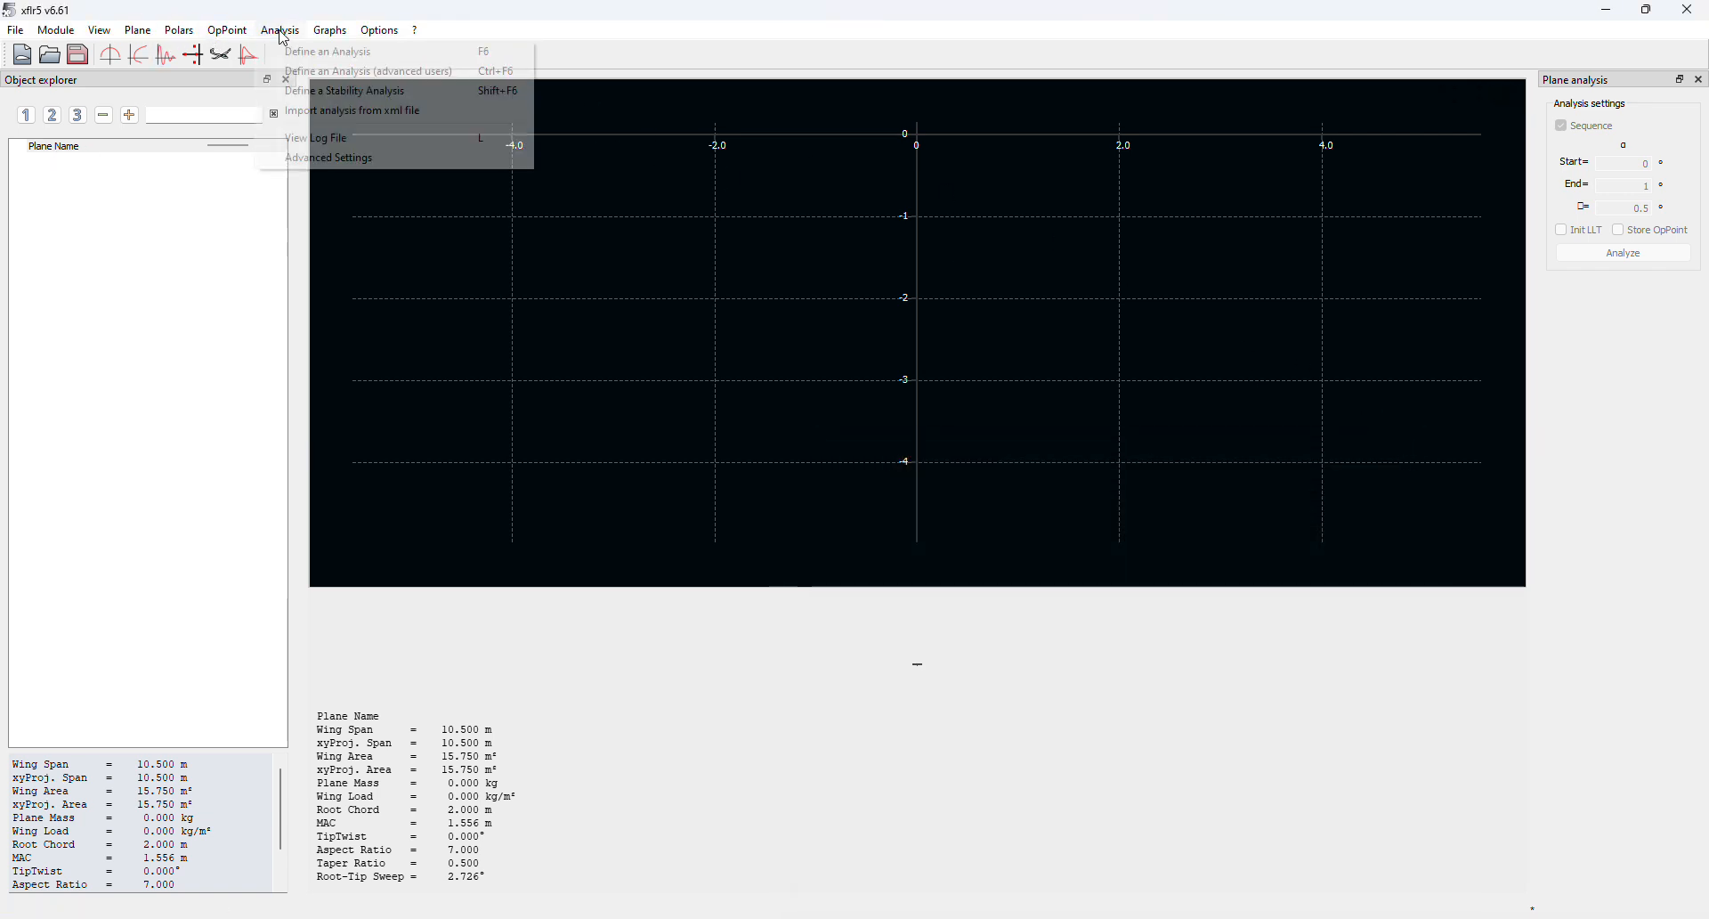
{"action": "left_click", "coordinate": [320, 51]}
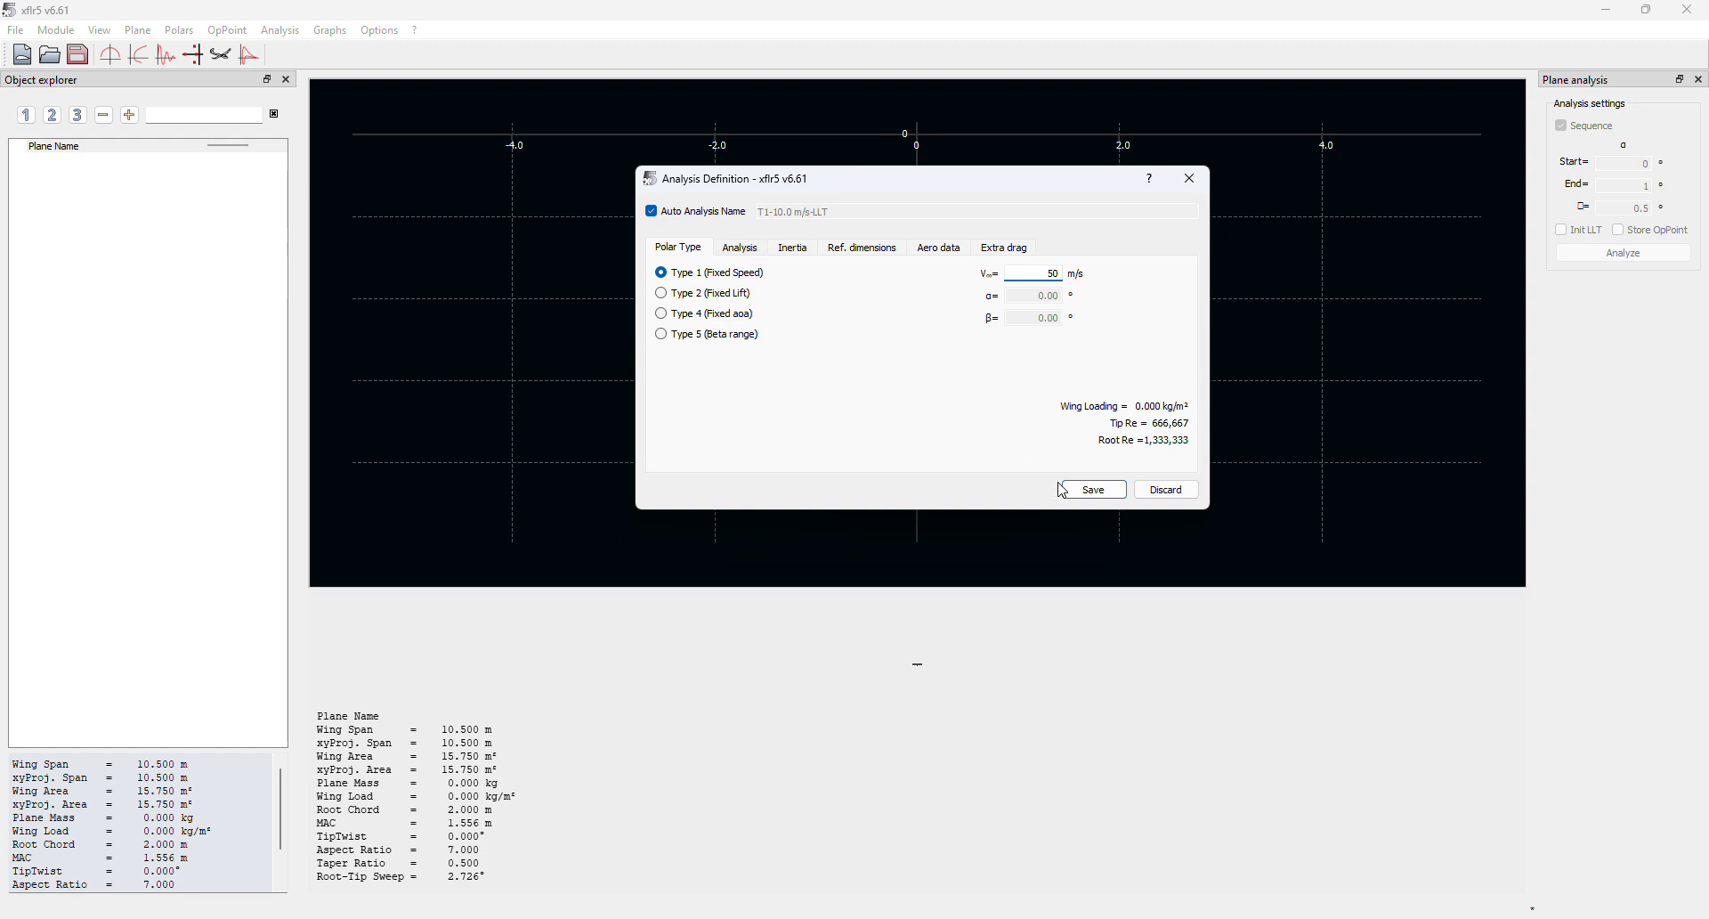
{"action": "left_click", "coordinate": [1104, 490]}
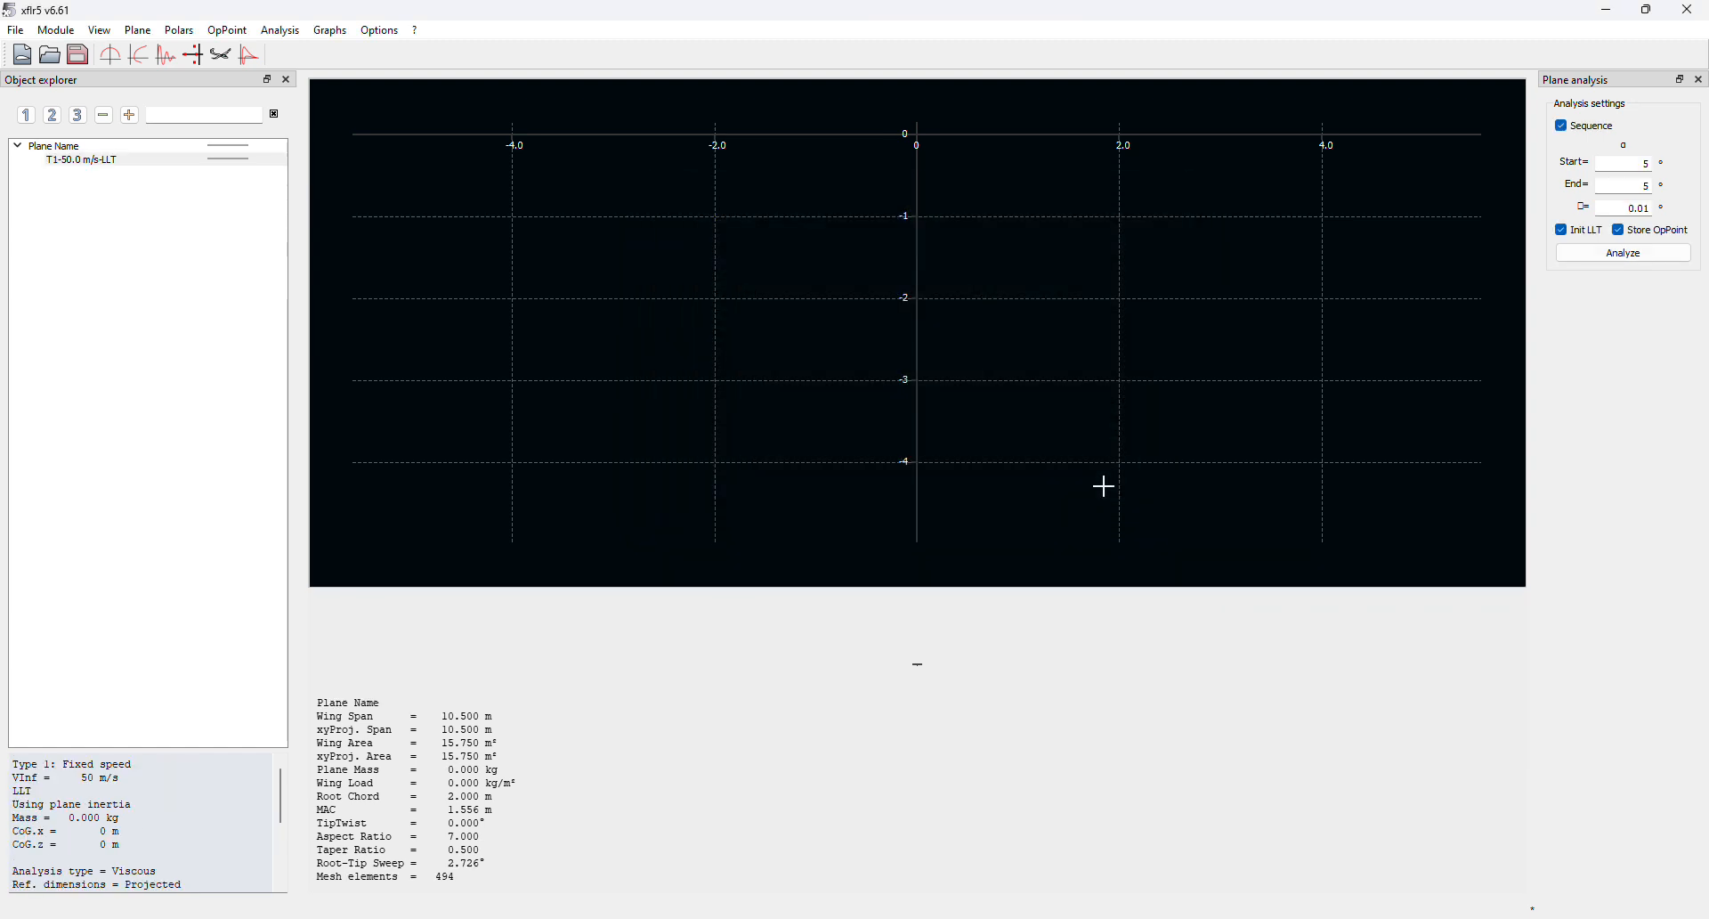
Run the LLT sequence from -5° to 25° with a 1° step
{"action": "double_click", "coordinate": [1650, 165]}
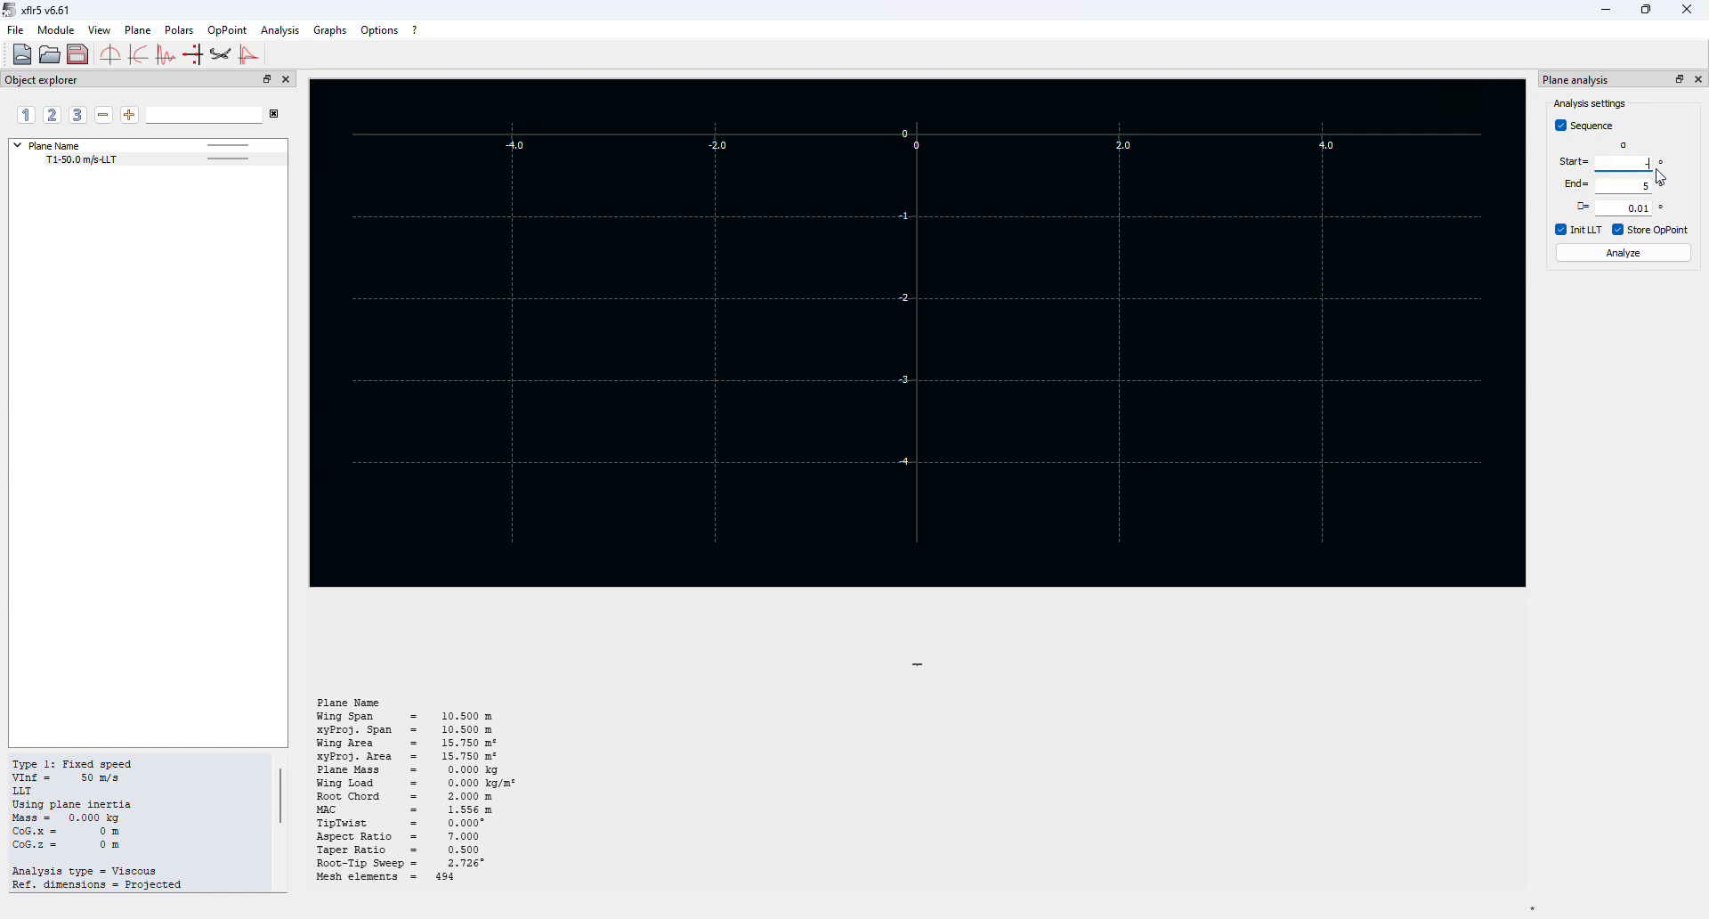
{"action": "left_click", "coordinate": [1646, 182]}
{"action": "type", "text": "2"}
{"action": "double_click", "coordinate": [1631, 207]}
{"action": "type", "text": "1"}
{"action": "left_click", "coordinate": [1650, 258]}
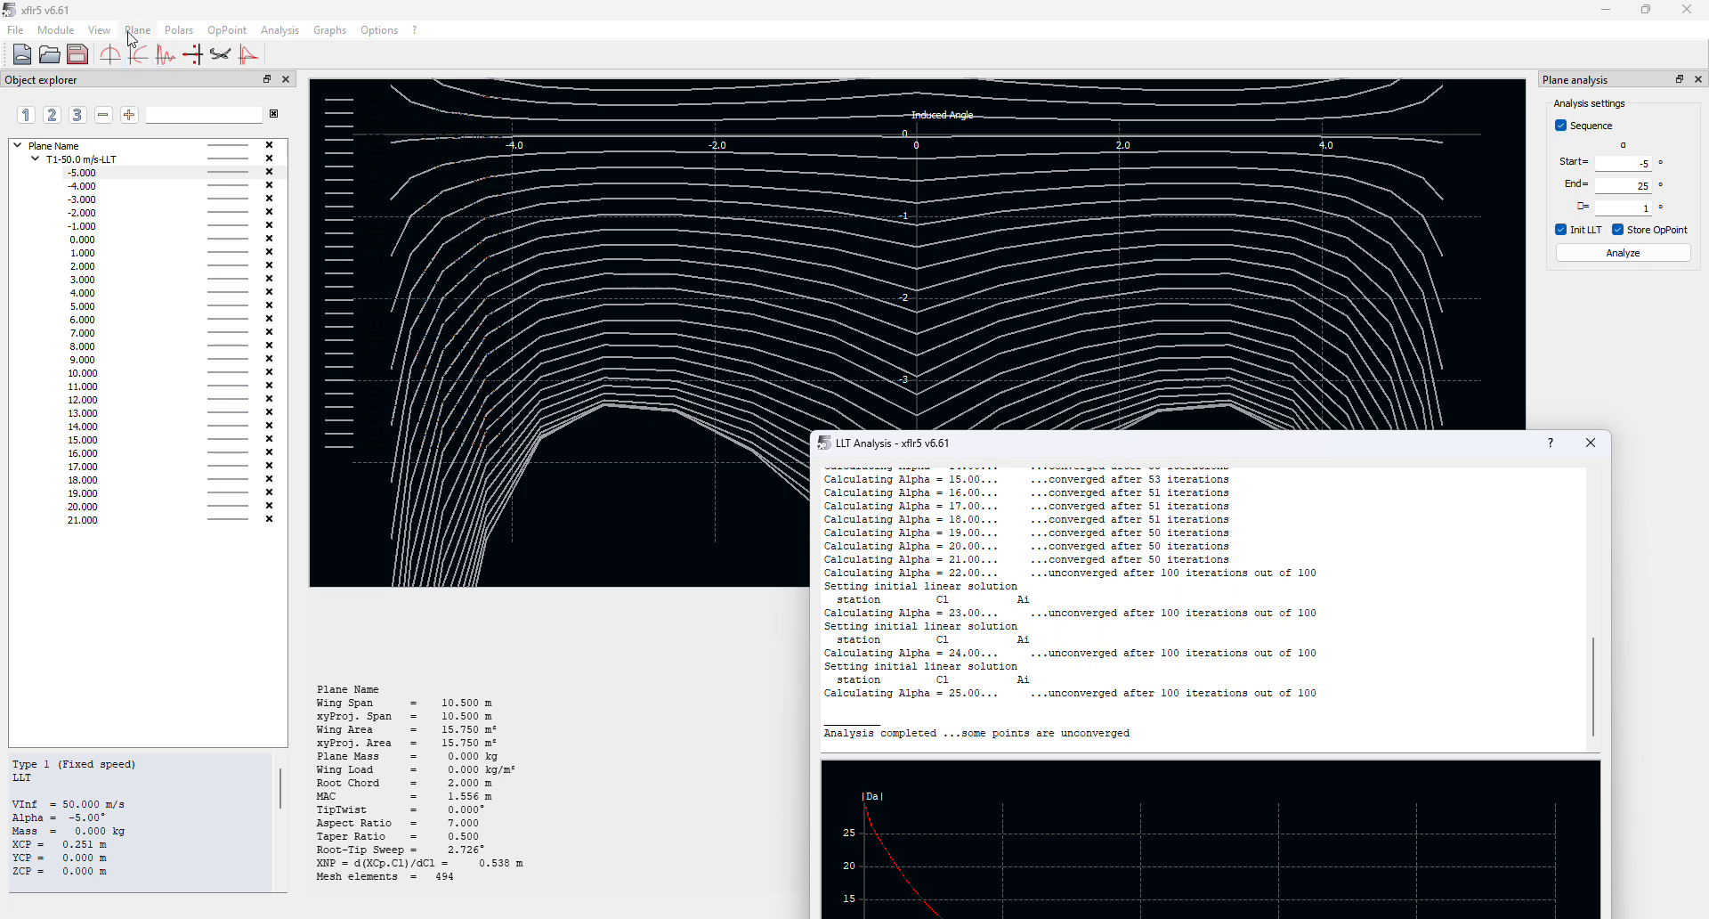
Show the plane polar graphs and make the bottom-left graph plot CL against CD
{"action": "left_click", "coordinate": [145, 62]}
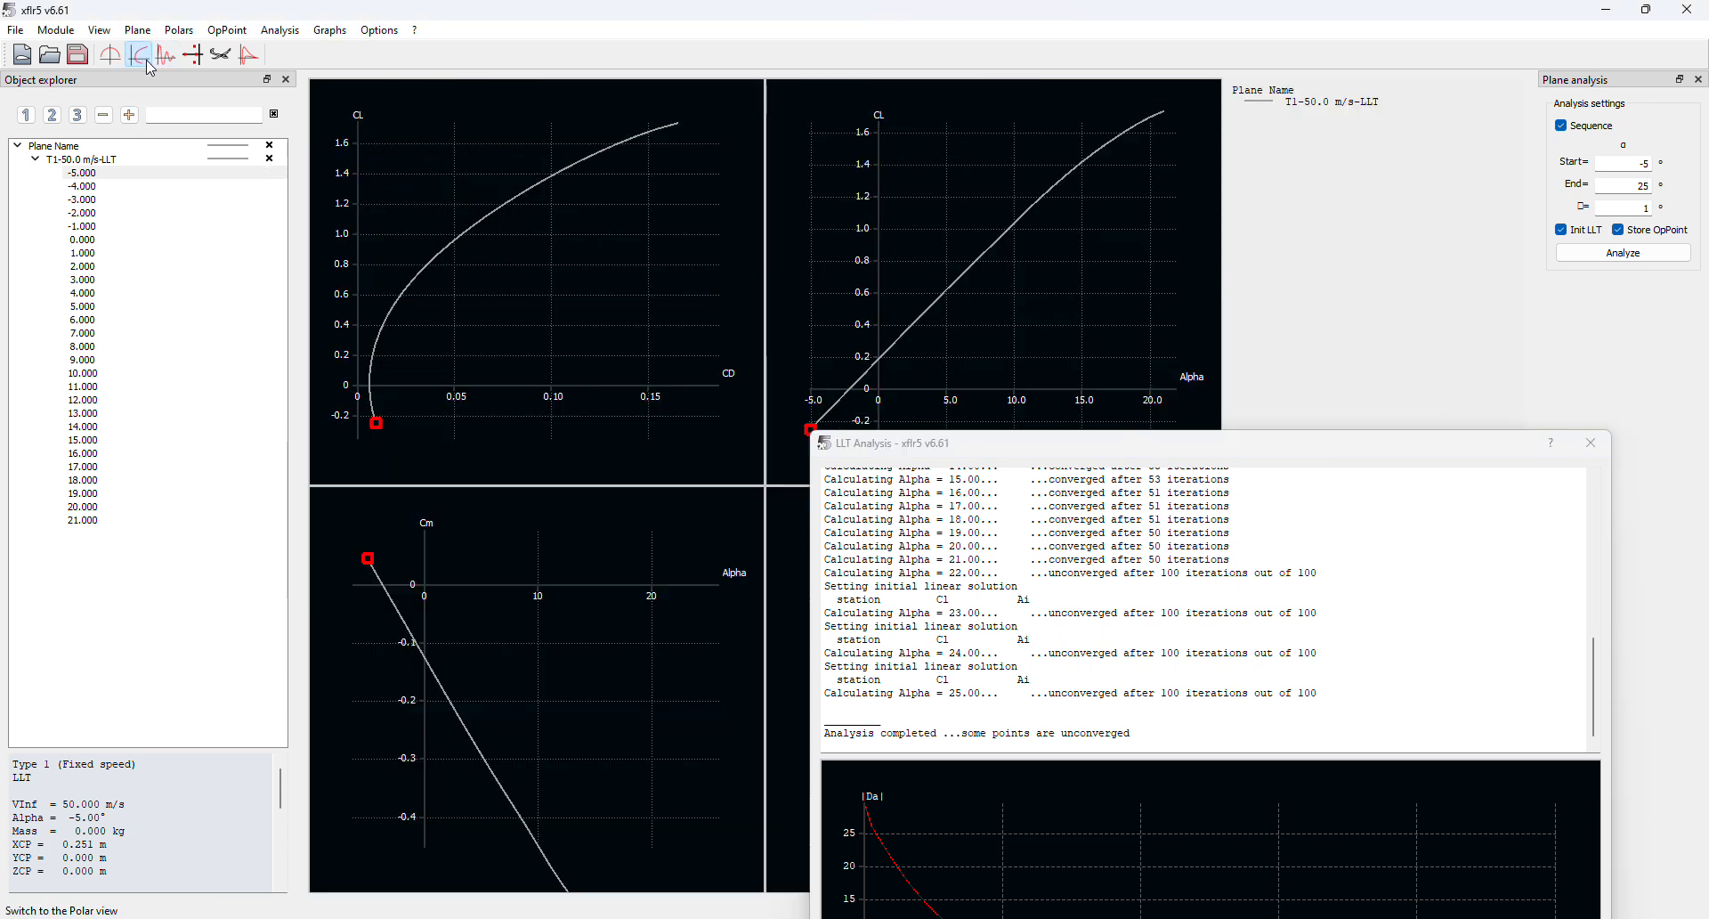
{"action": "left_click", "coordinate": [1589, 448]}
{"action": "left_click_drag", "start_coordinate": [576, 321], "coordinate": [621, 333]}
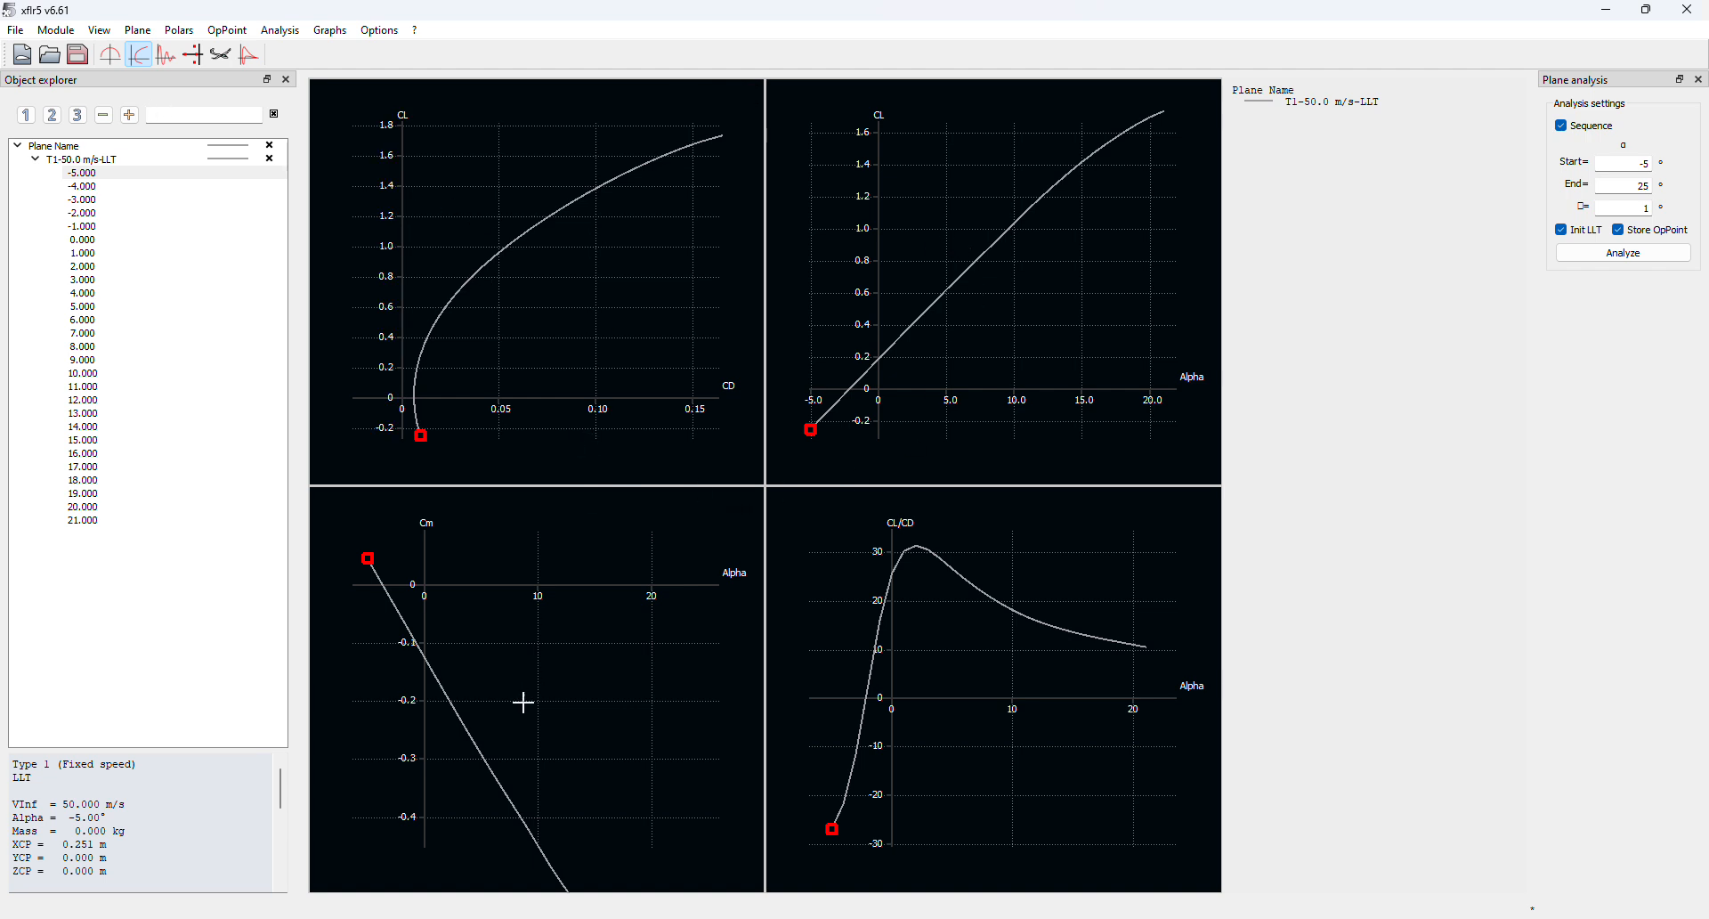
{"action": "left_click_drag", "start_coordinate": [524, 702], "coordinate": [513, 601]}
{"action": "right_click", "coordinate": [513, 601]}
{"action": "left_click", "coordinate": [604, 578]}
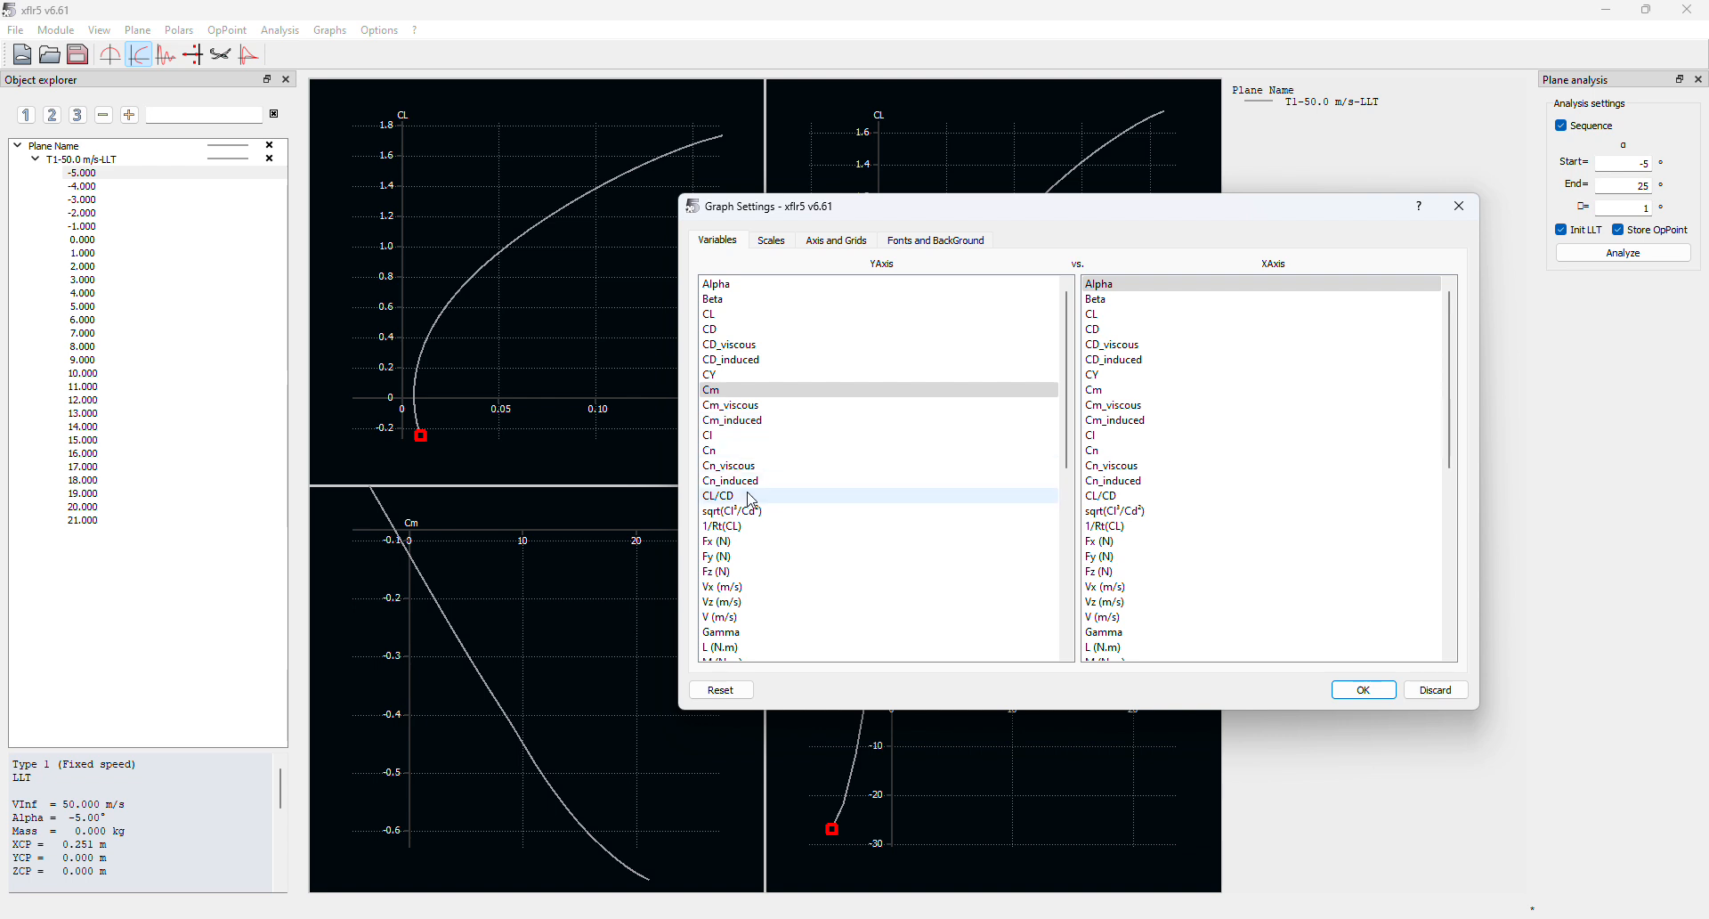
{"action": "left_click", "coordinate": [717, 315]}
{"action": "left_click", "coordinate": [1167, 329]}
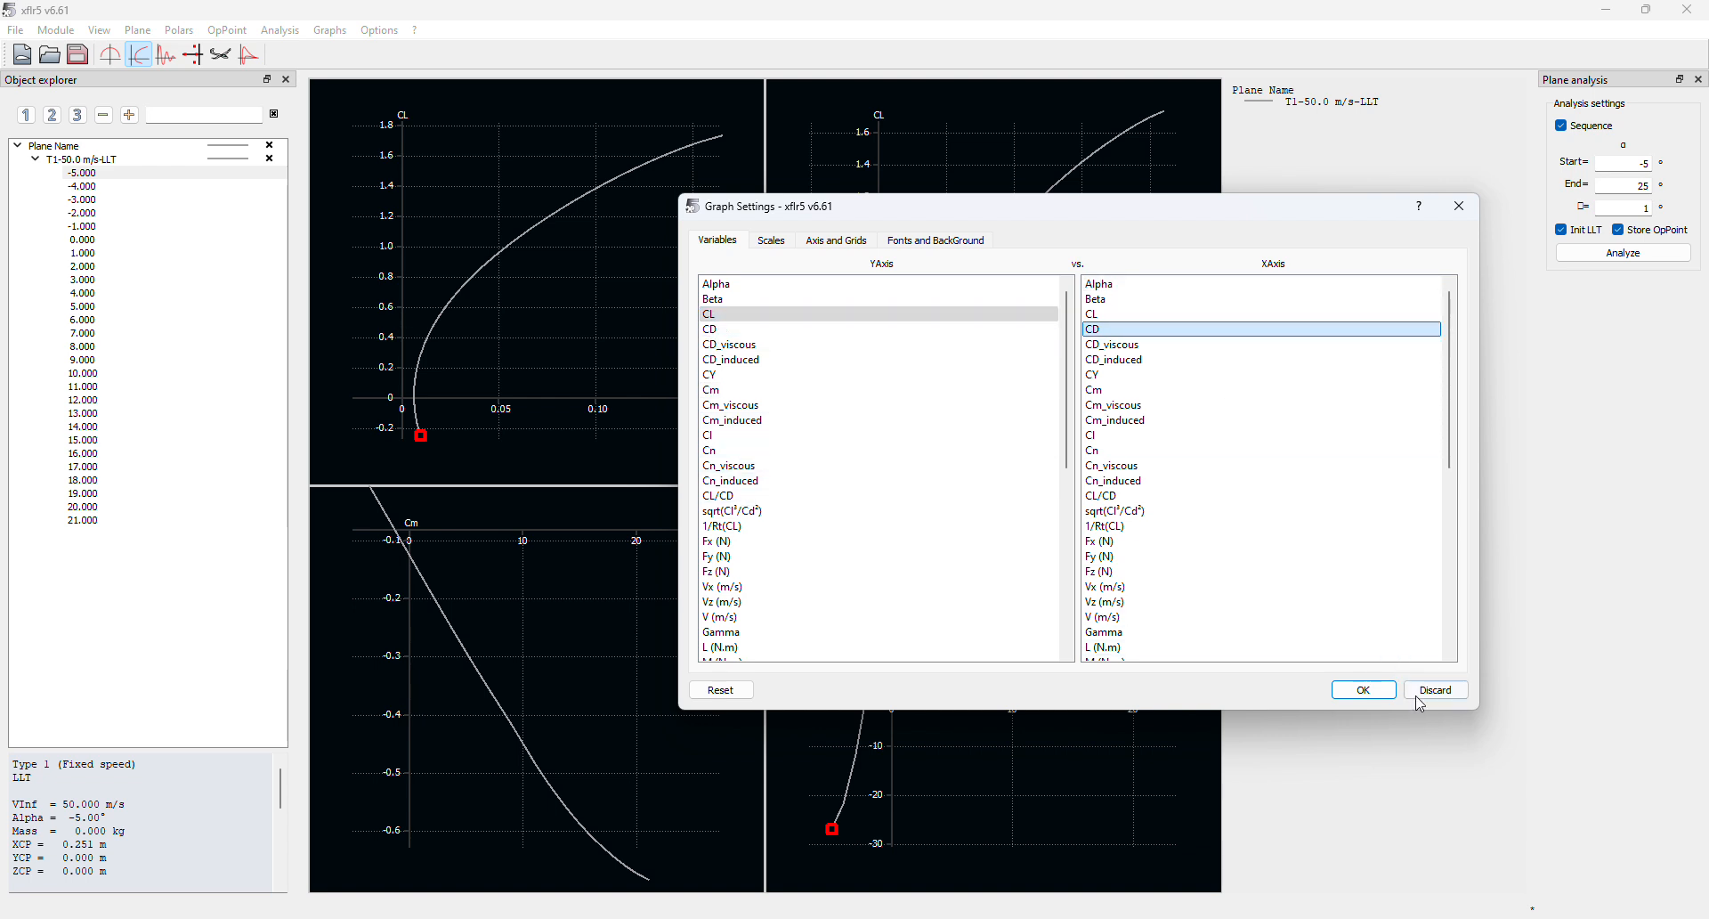
{"action": "left_click", "coordinate": [1376, 691]}
Change the top-left graph to plot CD against Alpha
{"action": "left_click_drag", "start_coordinate": [464, 717], "coordinate": [478, 674]}
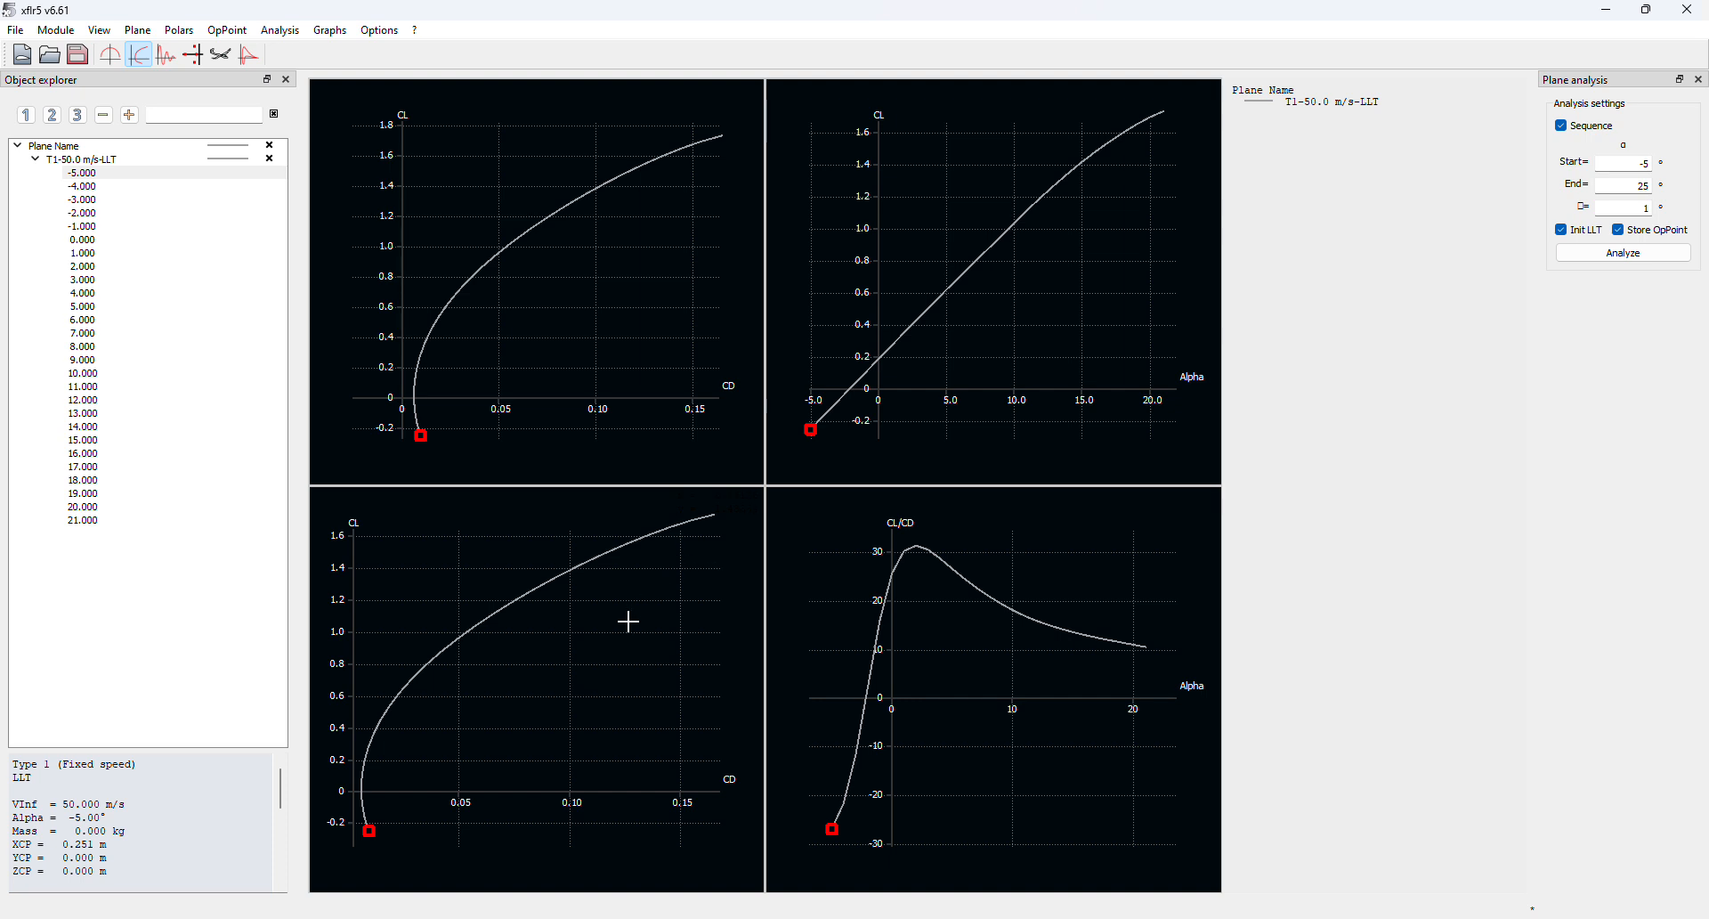
{"action": "left_click_drag", "start_coordinate": [1085, 575], "coordinate": [1050, 592]}
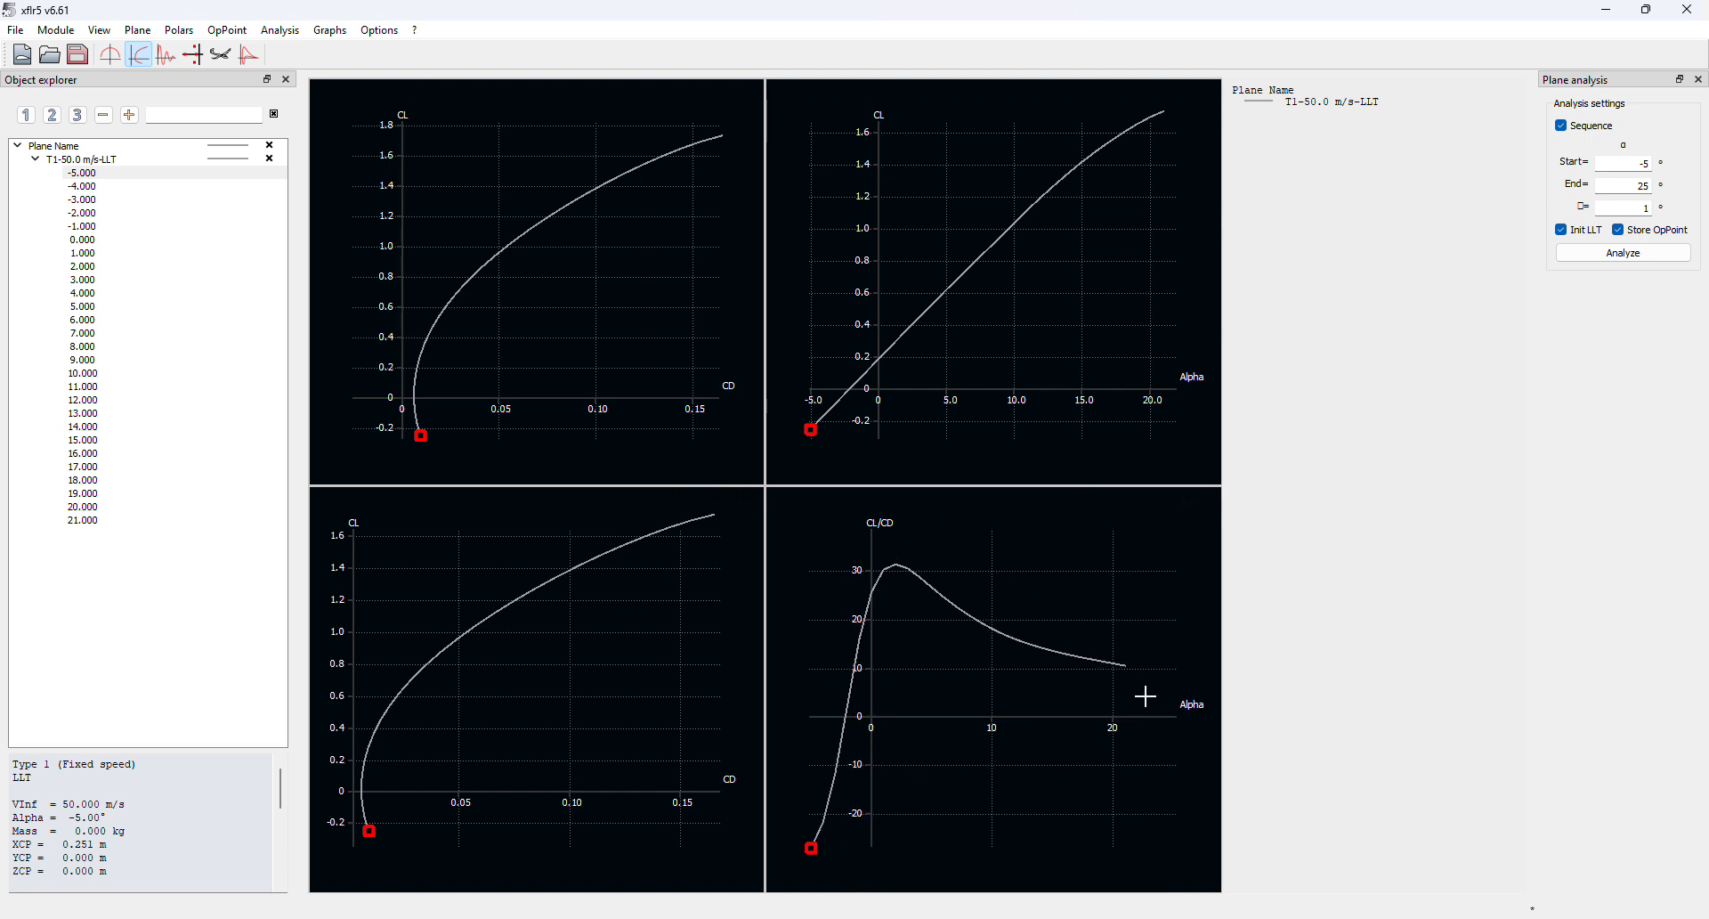
{"action": "left_click_drag", "start_coordinate": [911, 567], "coordinate": [976, 615]}
{"action": "left_click_drag", "start_coordinate": [950, 299], "coordinate": [915, 262]}
{"action": "left_click_drag", "start_coordinate": [639, 197], "coordinate": [509, 225]}
{"action": "double_click", "coordinate": [570, 252]}
{"action": "left_click", "coordinate": [732, 330]}
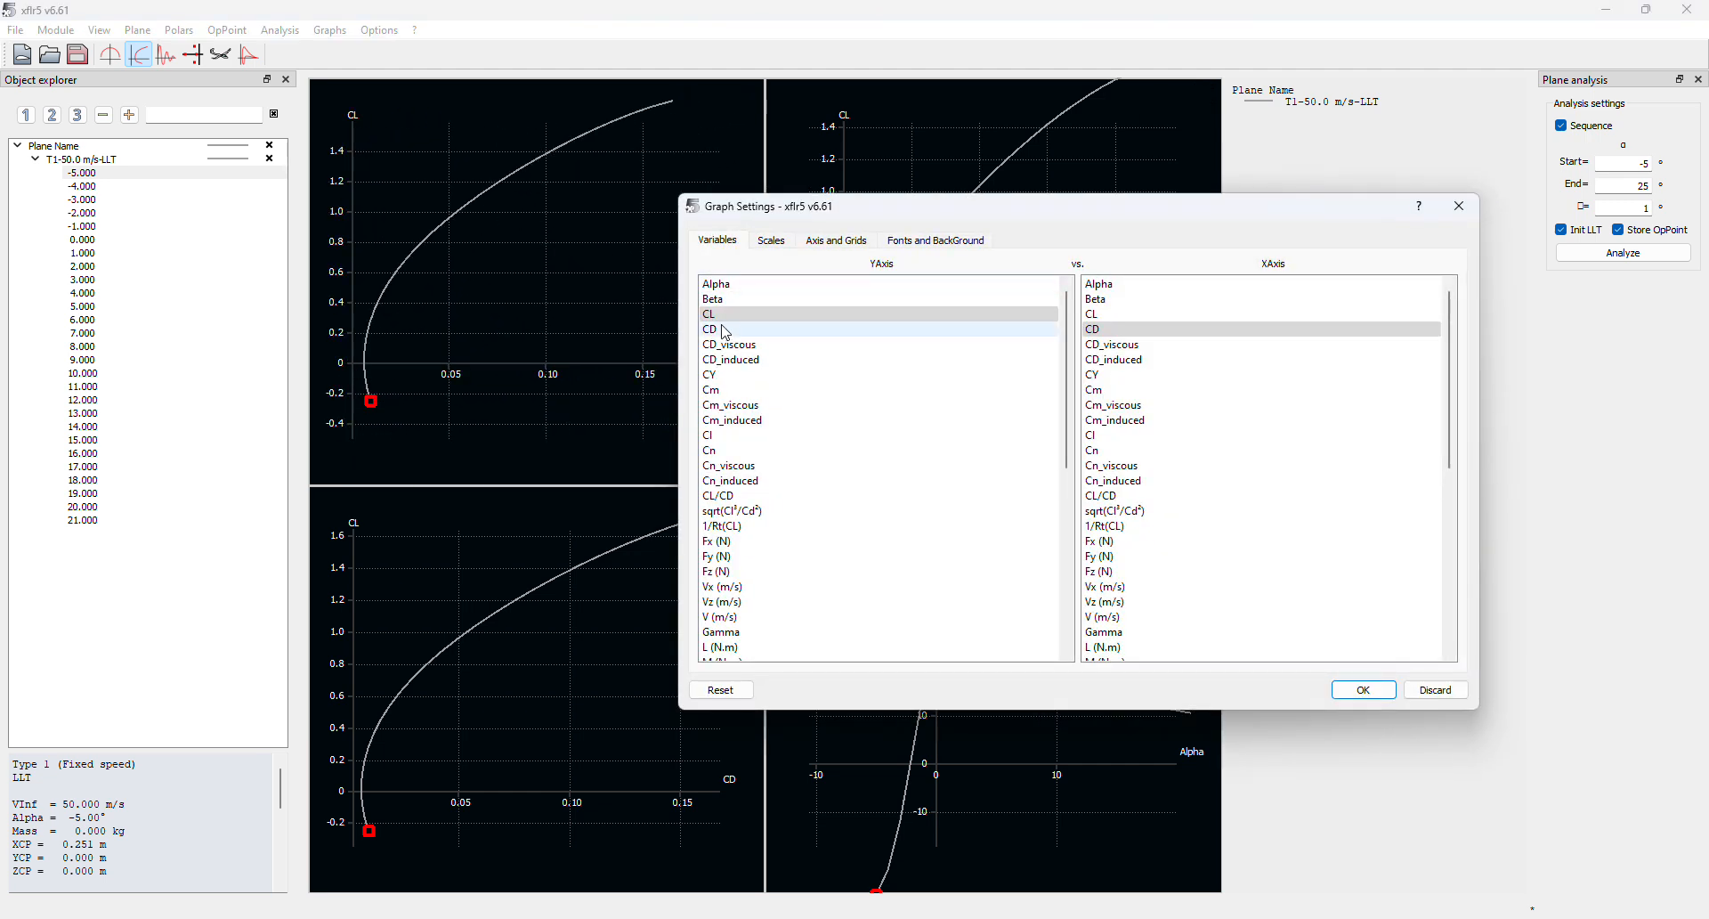
{"action": "left_click", "coordinate": [1100, 284]}
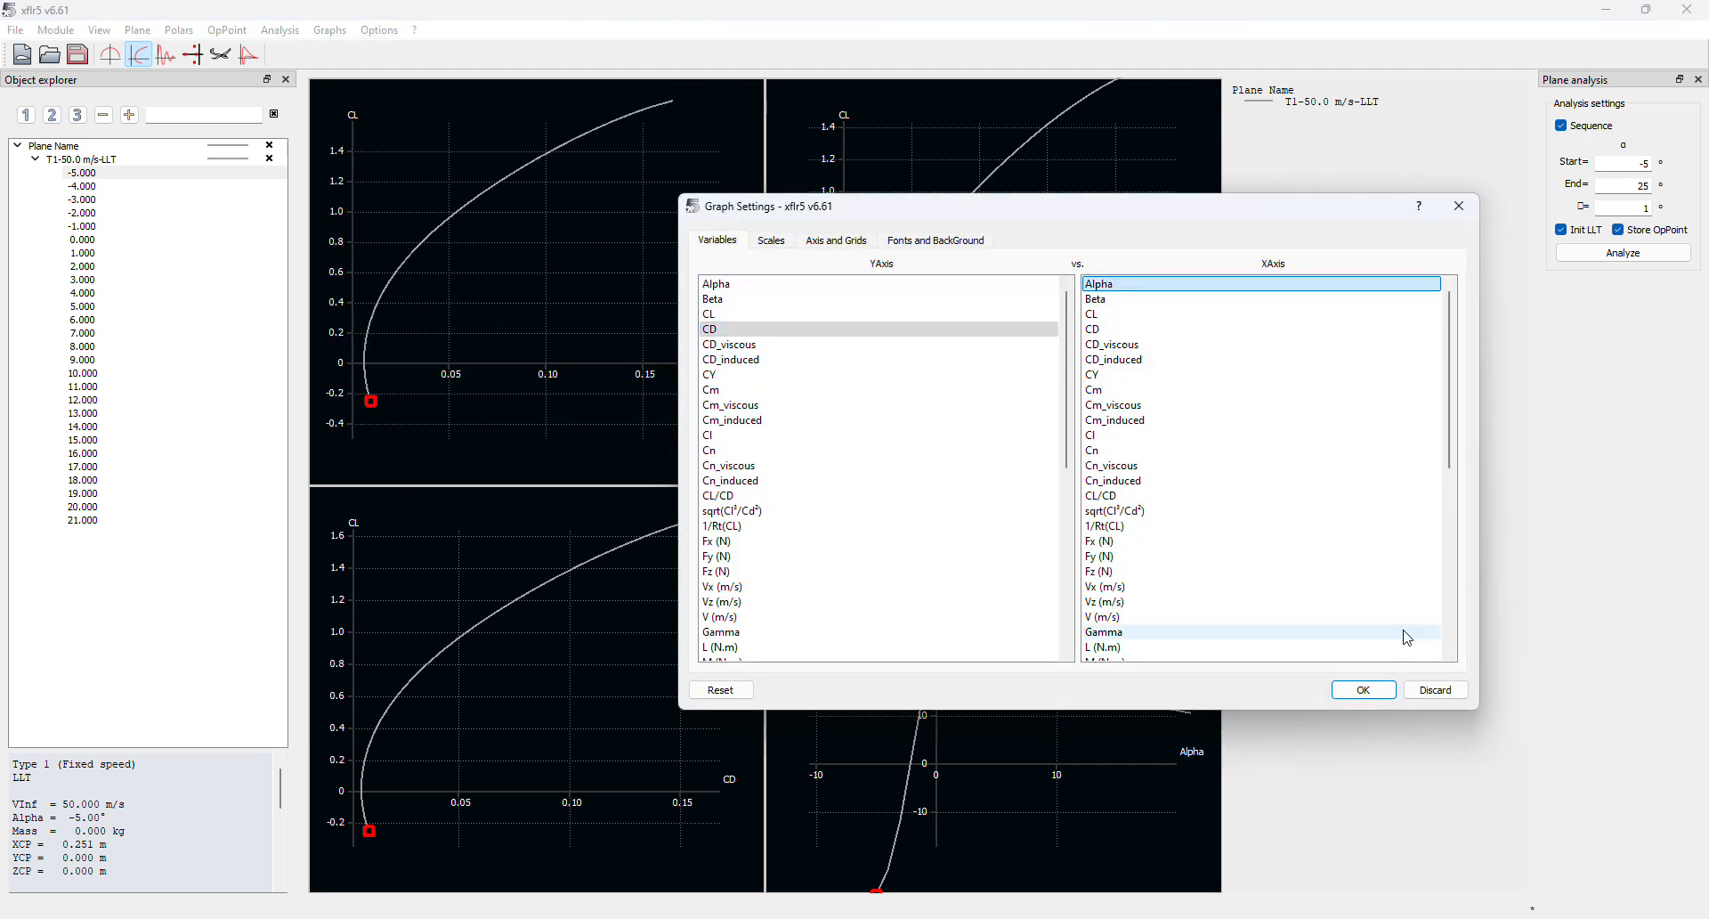
{"action": "left_click", "coordinate": [1363, 690]}
{"action": "scroll", "coordinate": [992, 339], "scroll_direction": "down", "scroll_amount": 5}
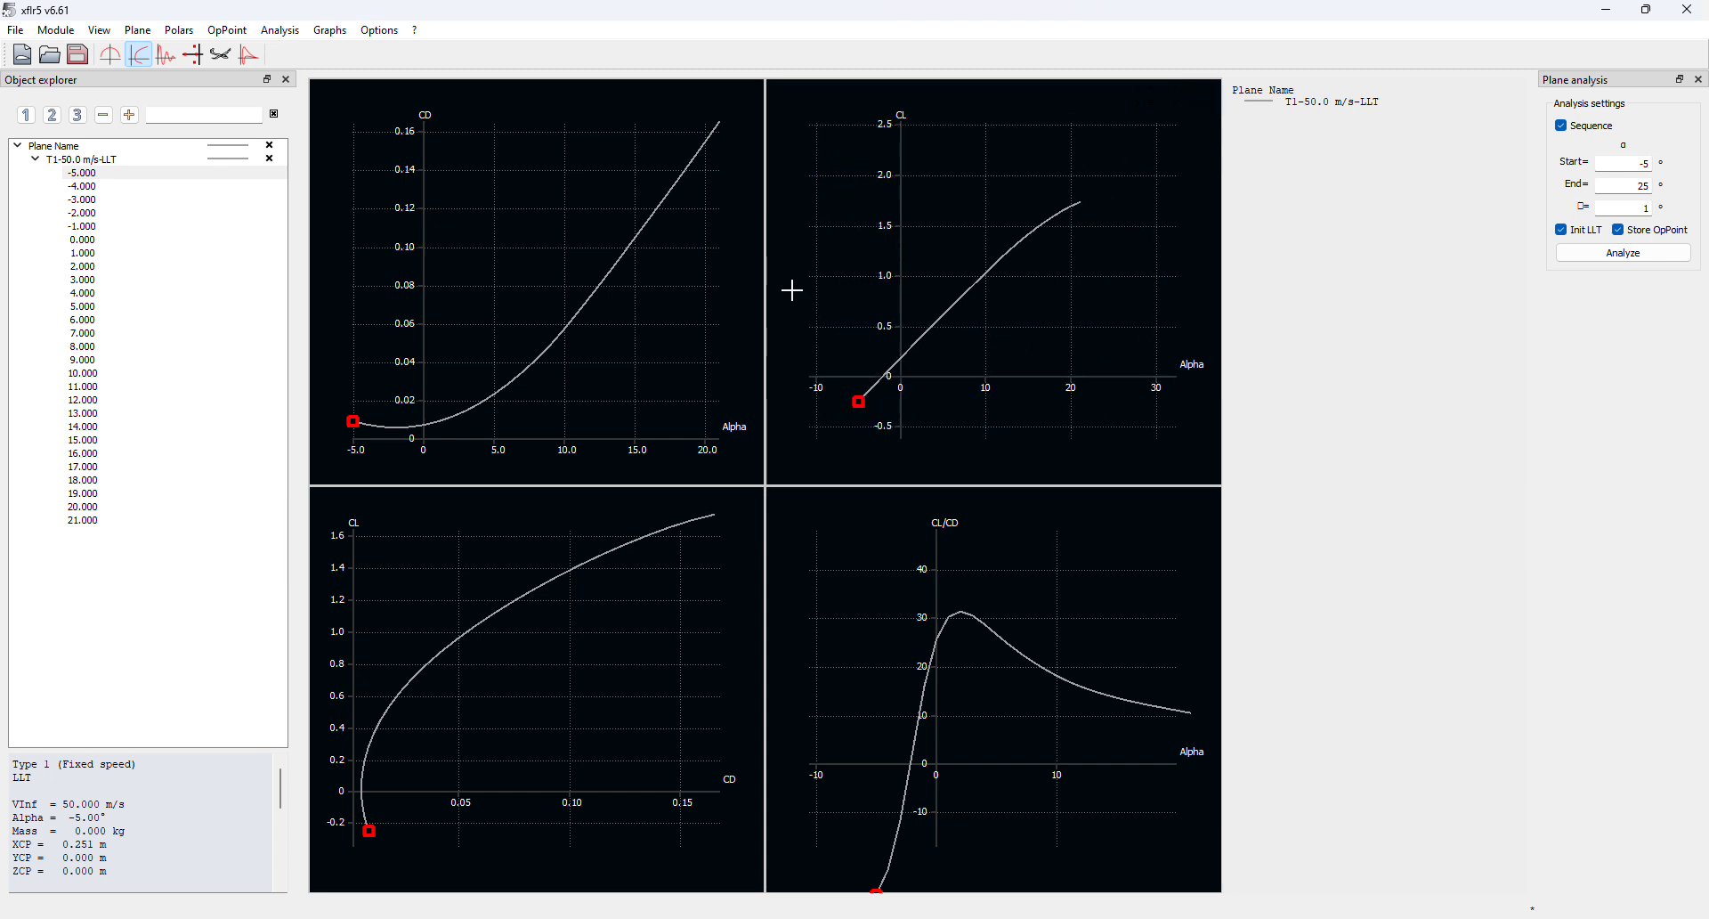
{"action": "left_click_drag", "start_coordinate": [495, 382], "coordinate": [526, 417]}
Highlight the -5°, 19°, 21° and 1° operating points on the polar graphs
{"action": "left_click", "coordinate": [105, 532]}
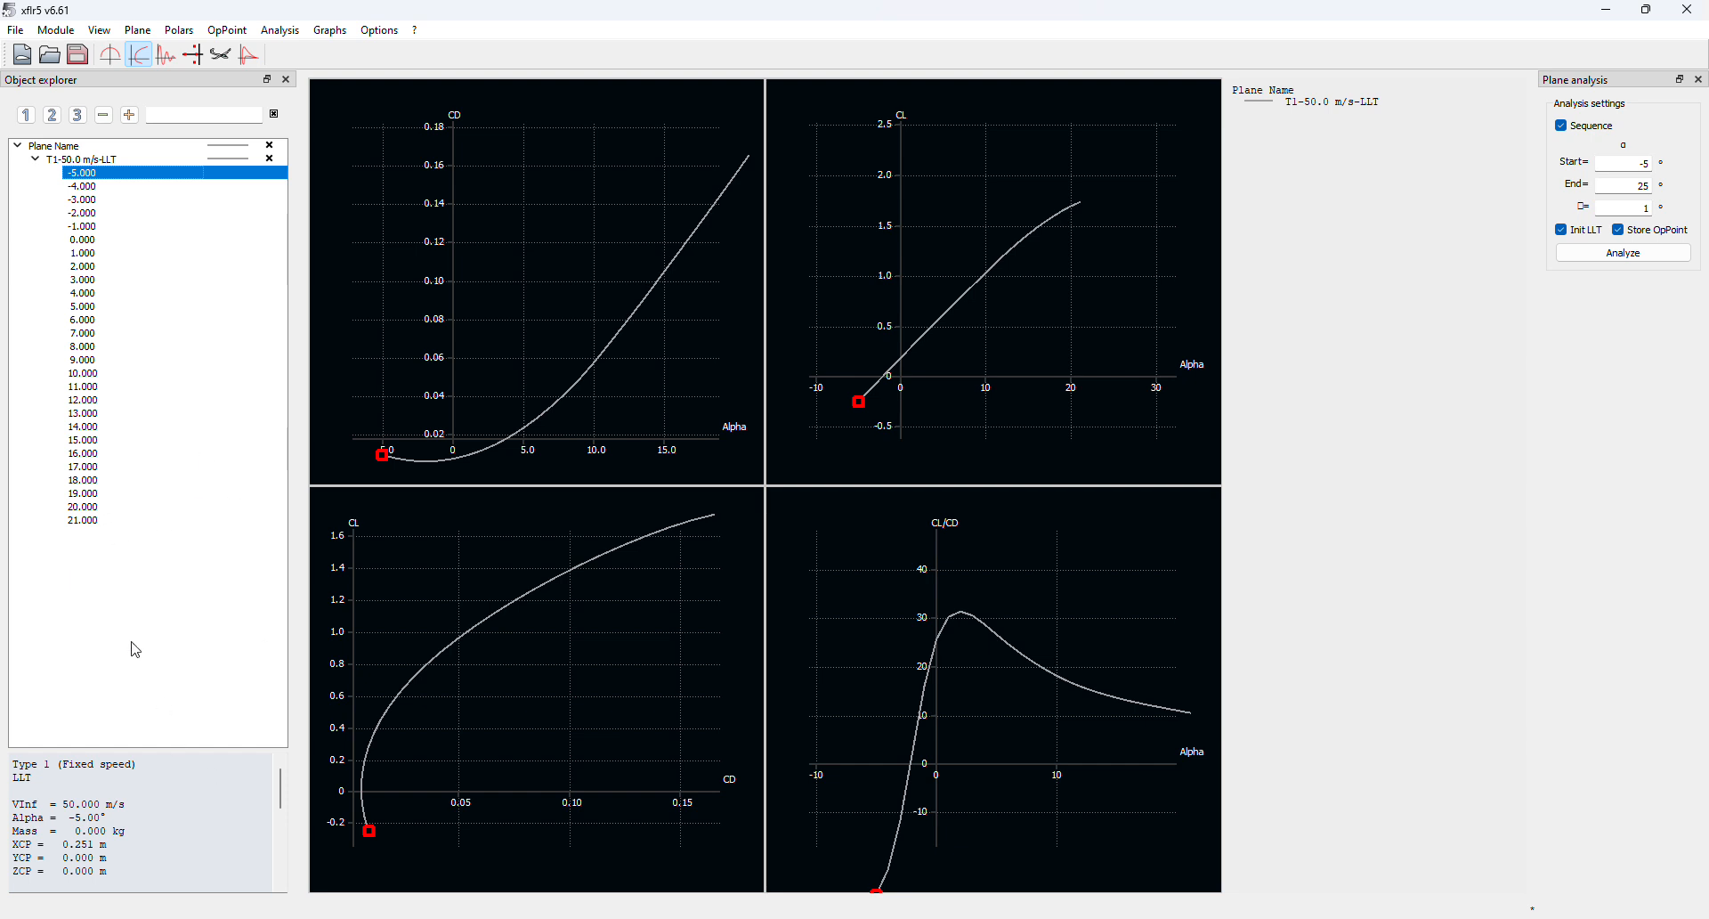
{"action": "left_click", "coordinate": [82, 496]}
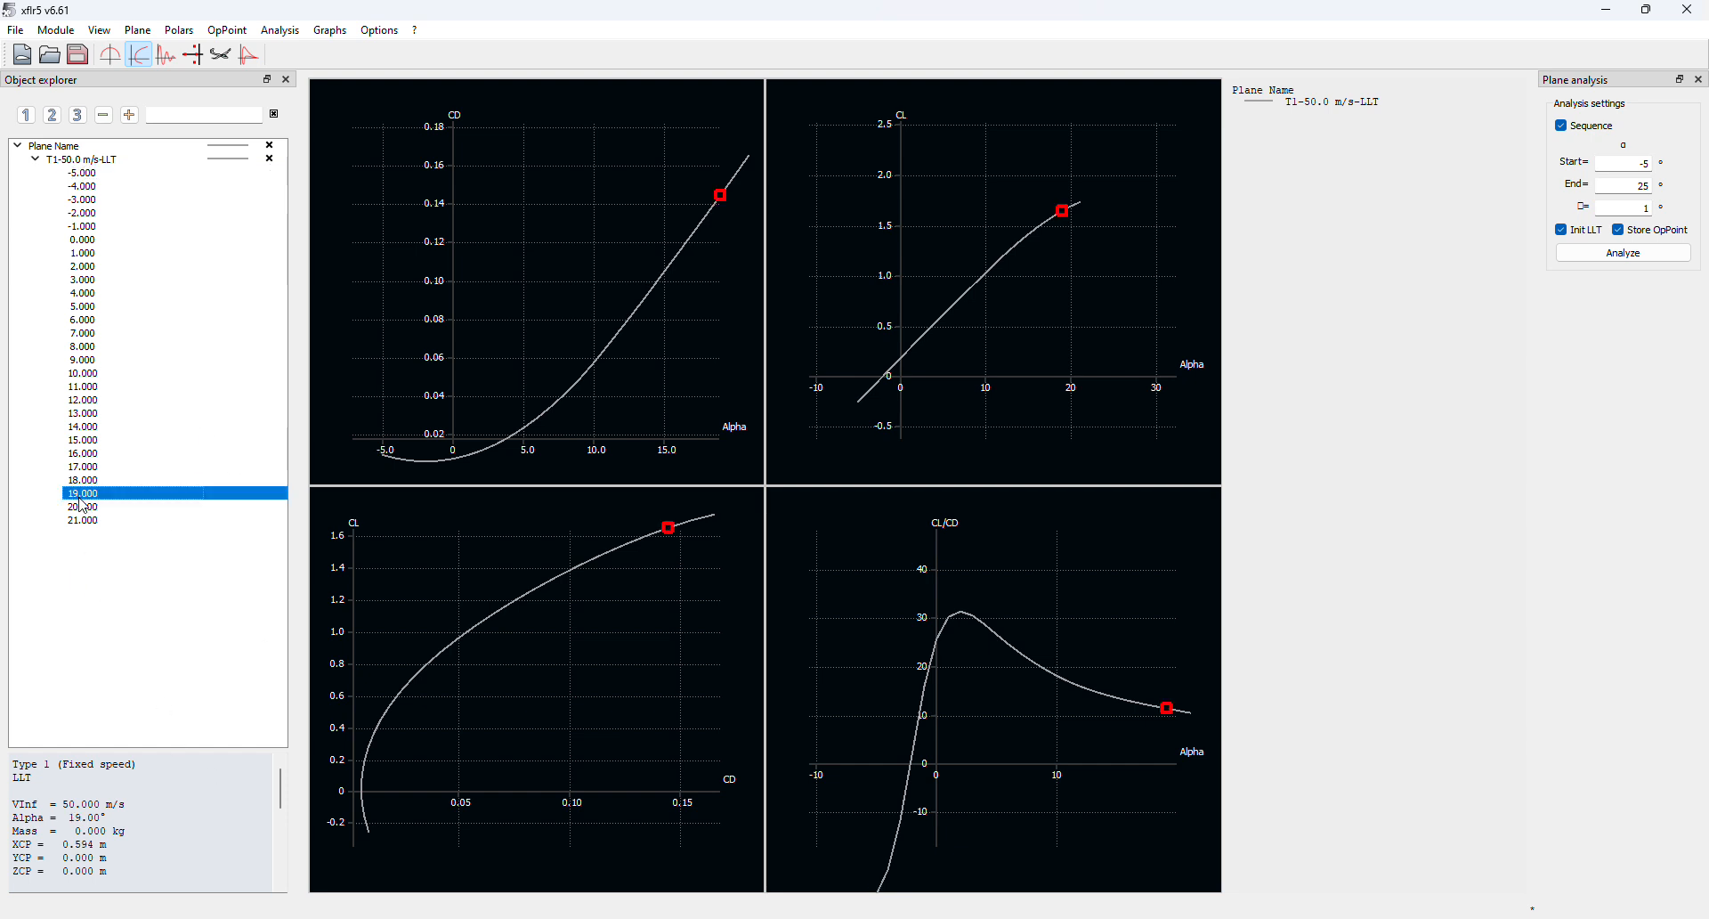
{"action": "left_click", "coordinate": [82, 522]}
{"action": "left_click", "coordinate": [131, 256]}
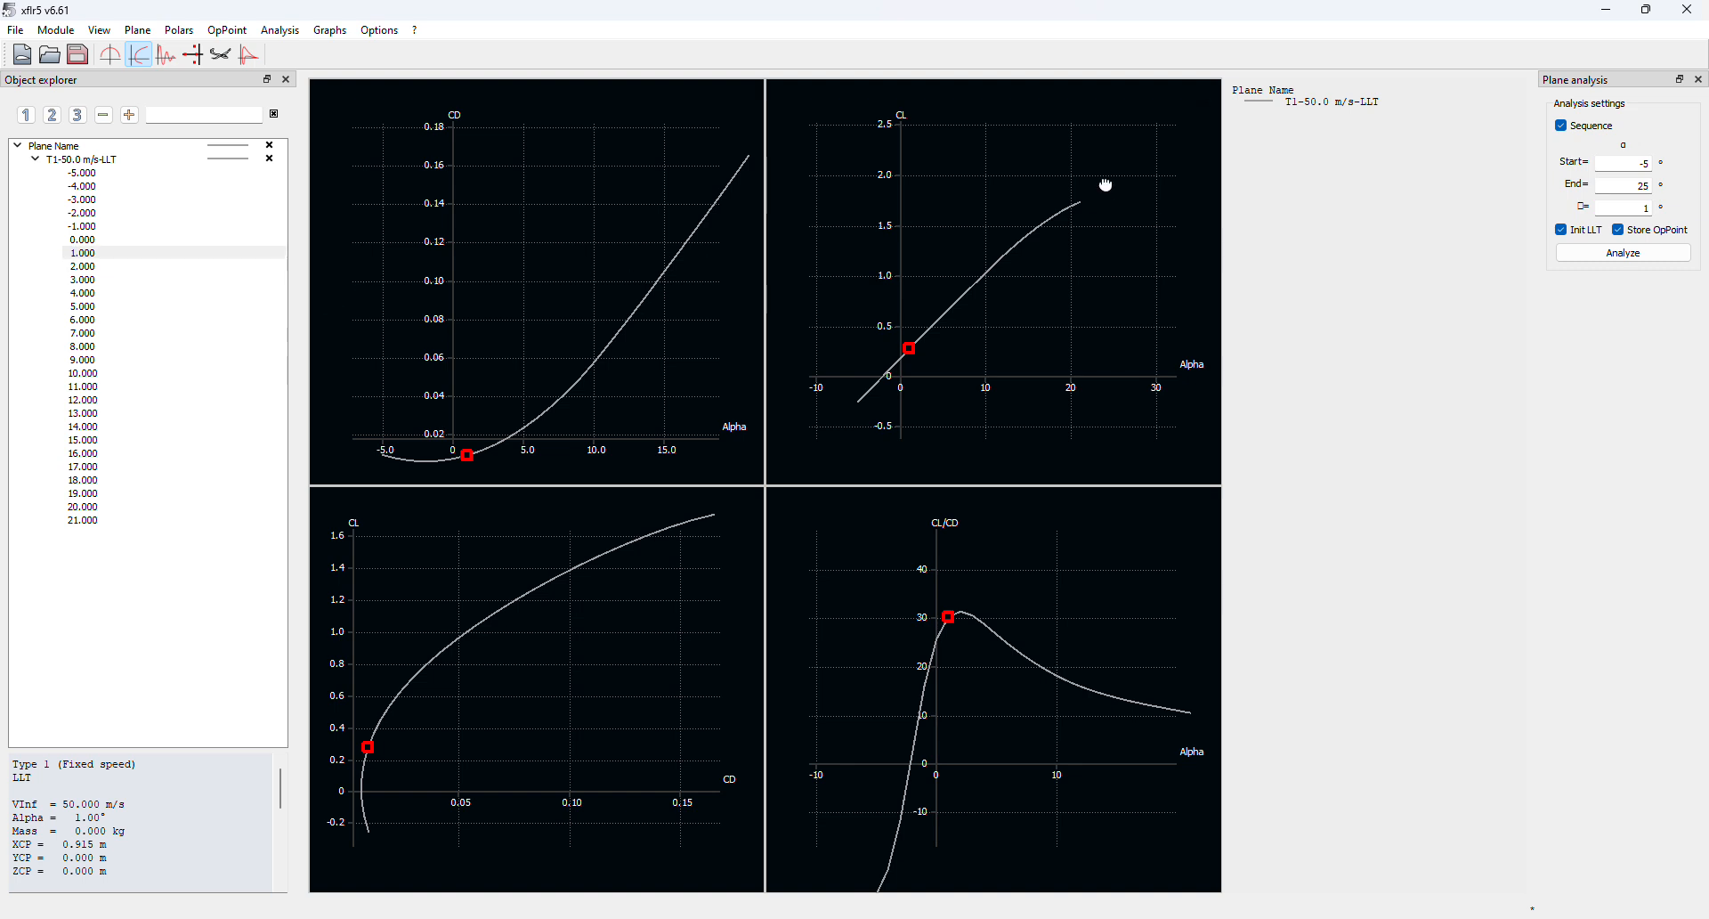
{"action": "left_click", "coordinate": [83, 520]}
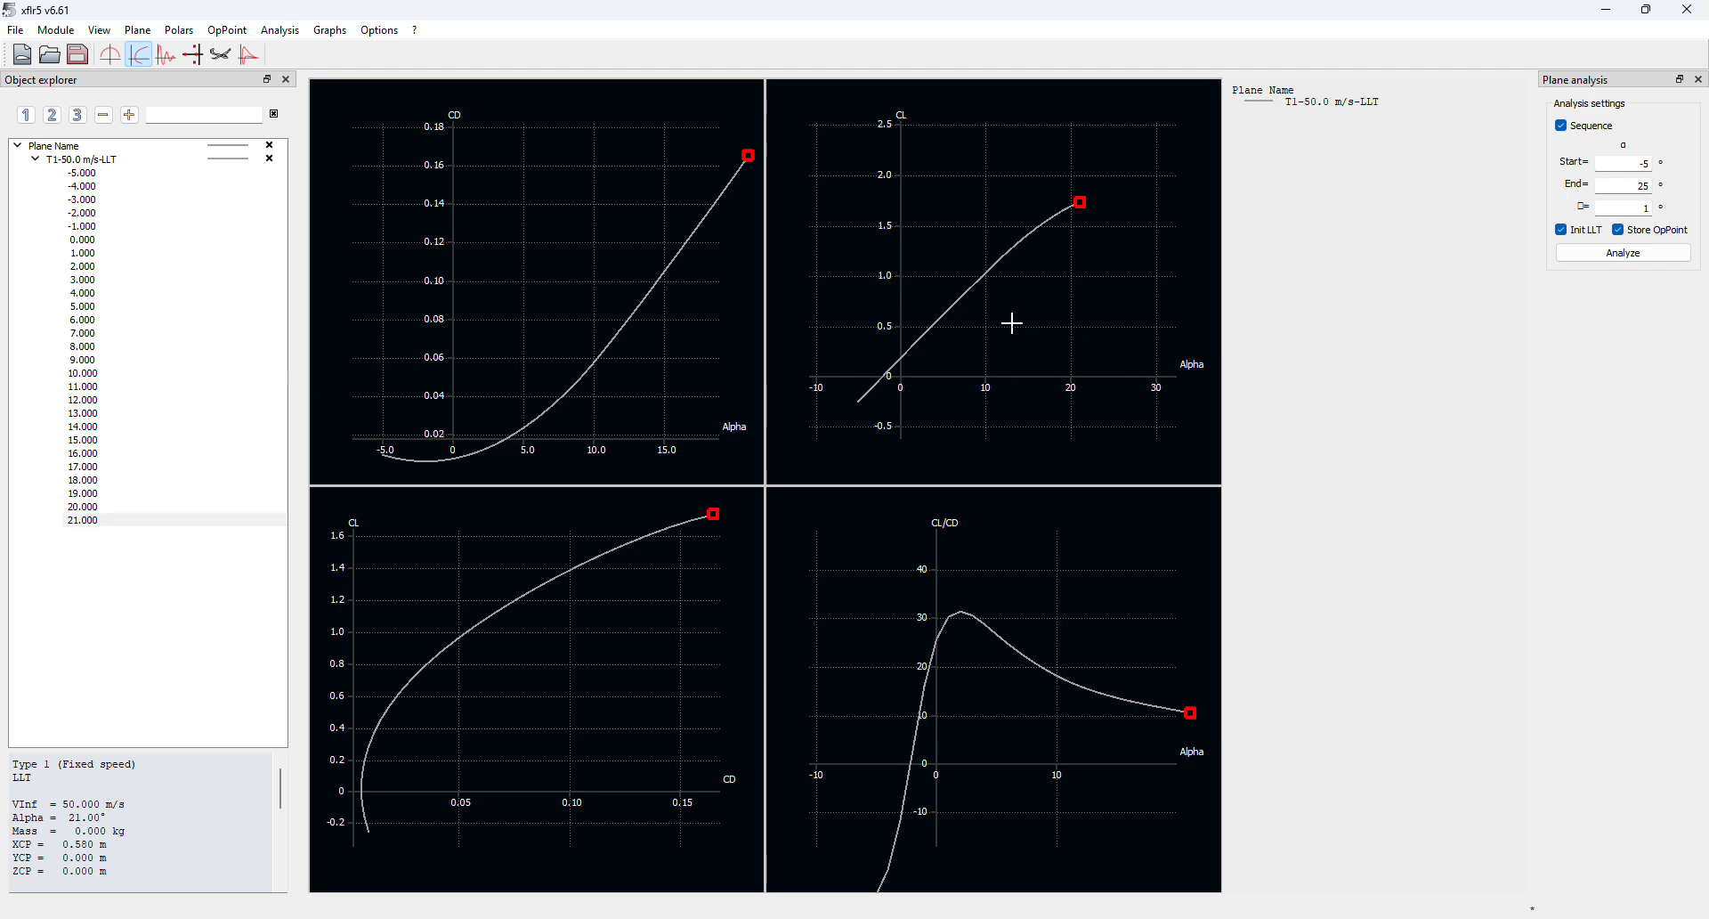
{"action": "left_click_drag", "start_coordinate": [1036, 268], "coordinate": [1036, 309]}
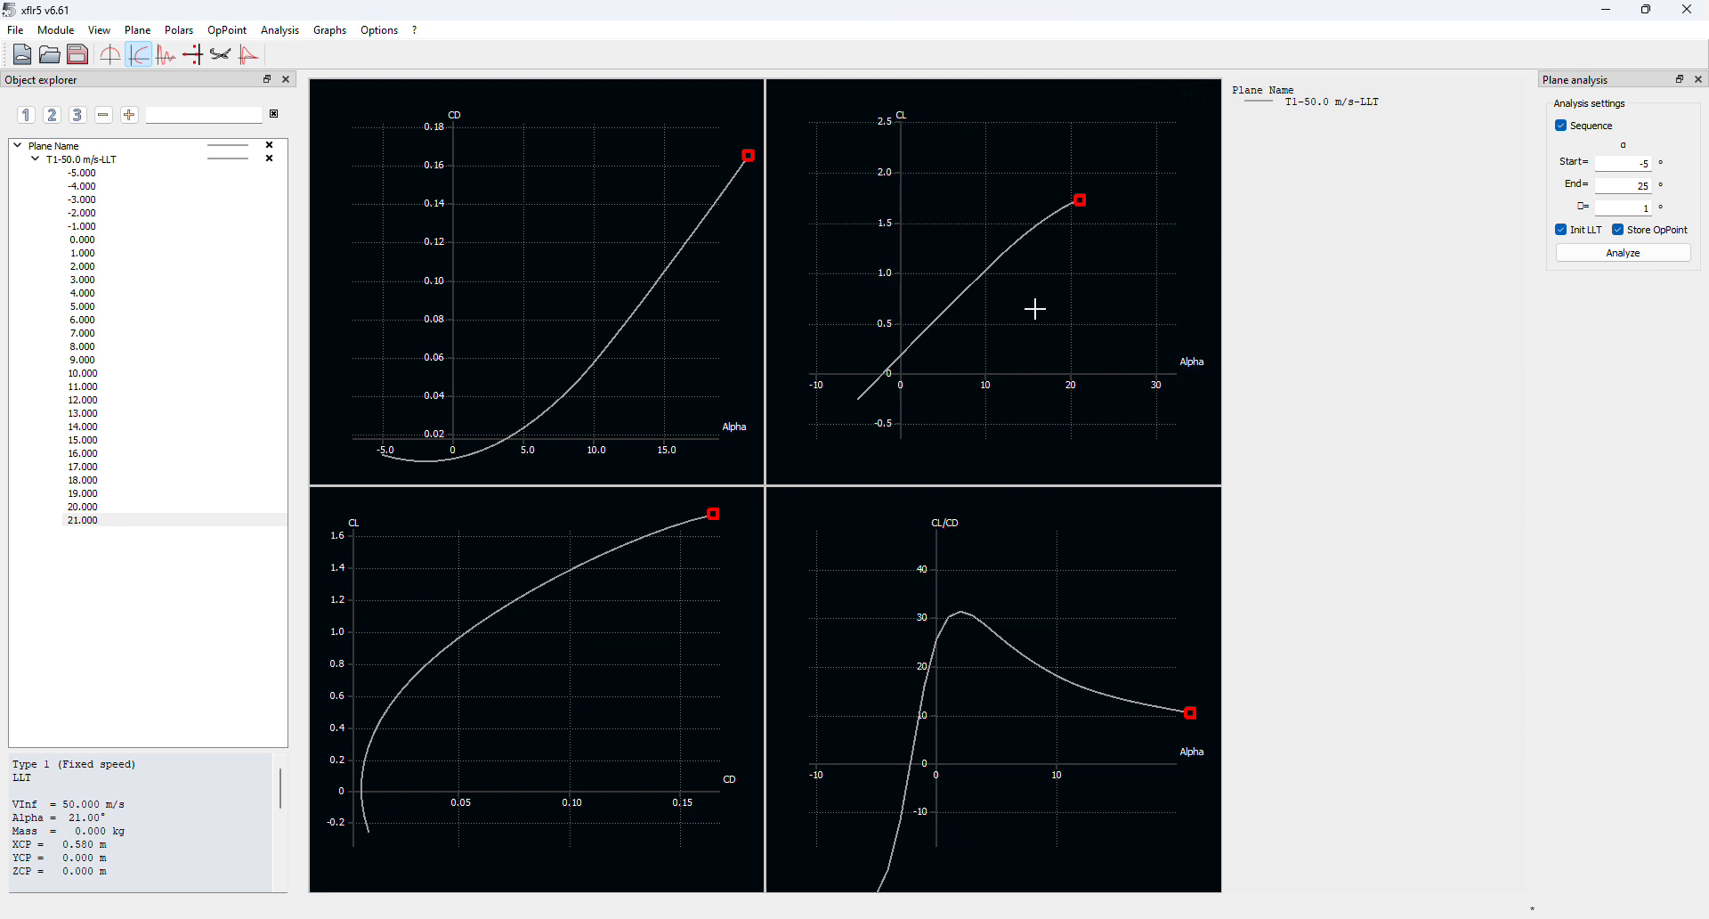
{"action": "left_click", "coordinate": [86, 658]}
Zoom into the CL curve and compare the -5°, 20° and 21° operating points
{"action": "left_click_drag", "start_coordinate": [1088, 198], "coordinate": [1295, 260]}
{"action": "scroll", "coordinate": [1079, 212], "scroll_direction": "down", "scroll_amount": 6}
{"action": "scroll", "coordinate": [1075, 194], "scroll_direction": "up", "scroll_amount": 9}
{"action": "scroll", "coordinate": [1076, 193], "scroll_direction": "up", "scroll_amount": 6}
{"action": "scroll", "coordinate": [934, 267], "scroll_direction": "up", "scroll_amount": 18}
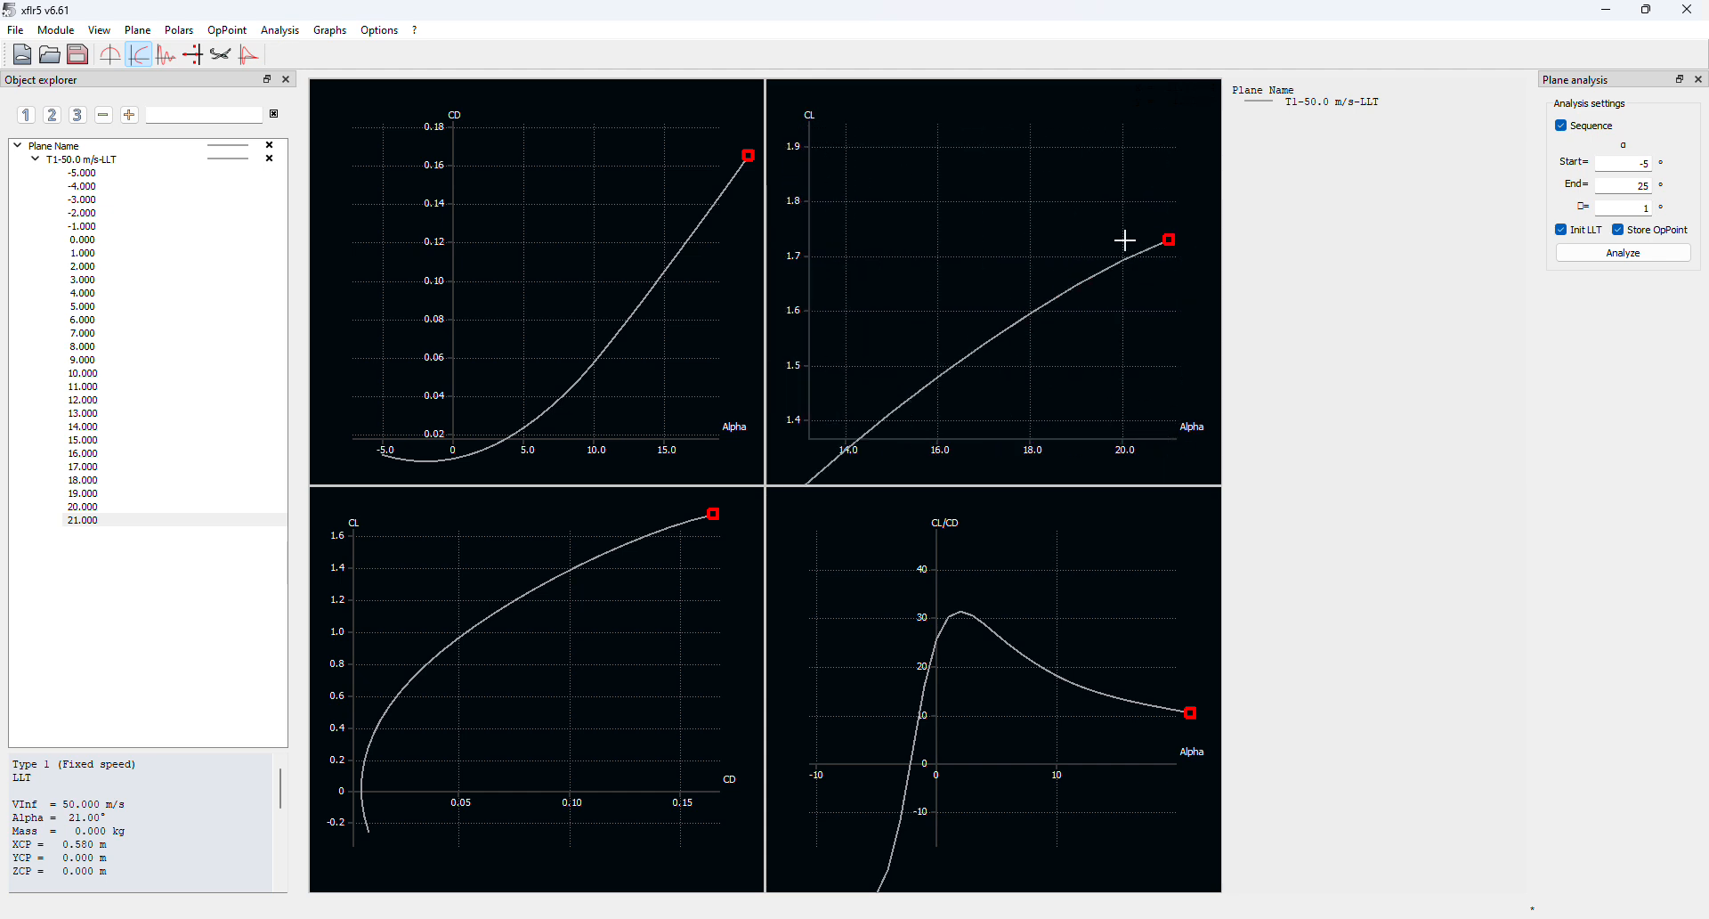
{"action": "left_click_drag", "start_coordinate": [1125, 240], "coordinate": [1006, 290]}
{"action": "scroll", "coordinate": [1041, 289], "scroll_direction": "up", "scroll_amount": 4}
{"action": "left_click", "coordinate": [86, 521]}
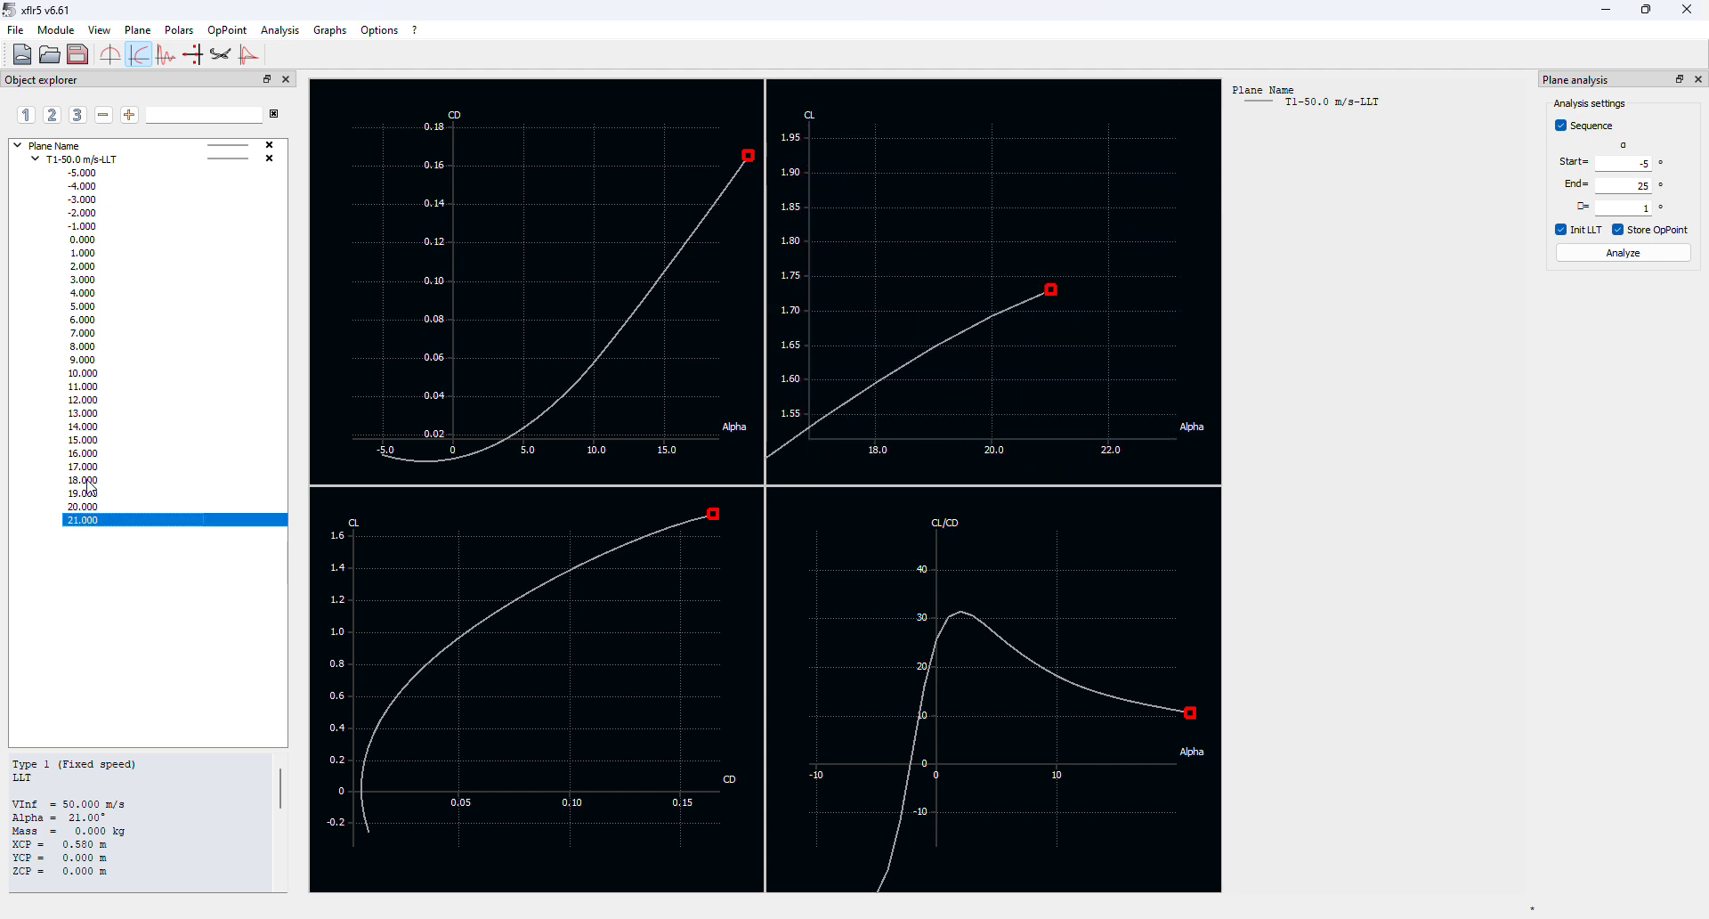
{"action": "left_click", "coordinate": [132, 173]}
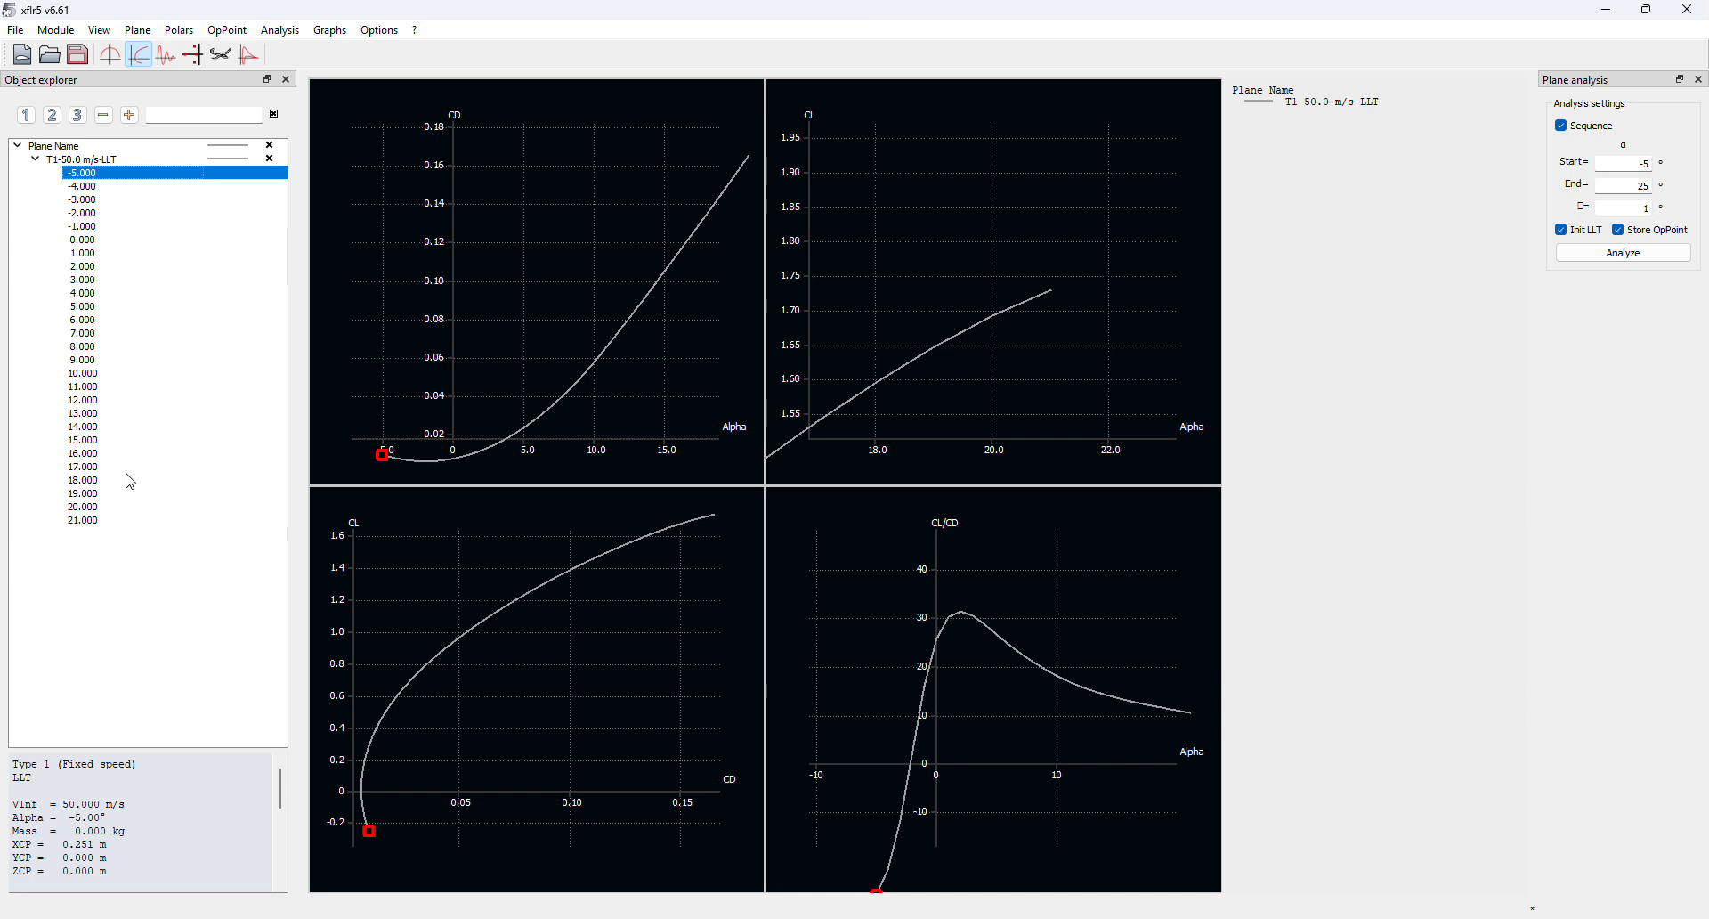
{"action": "left_click", "coordinate": [113, 507]}
{"action": "left_click", "coordinate": [113, 521]}
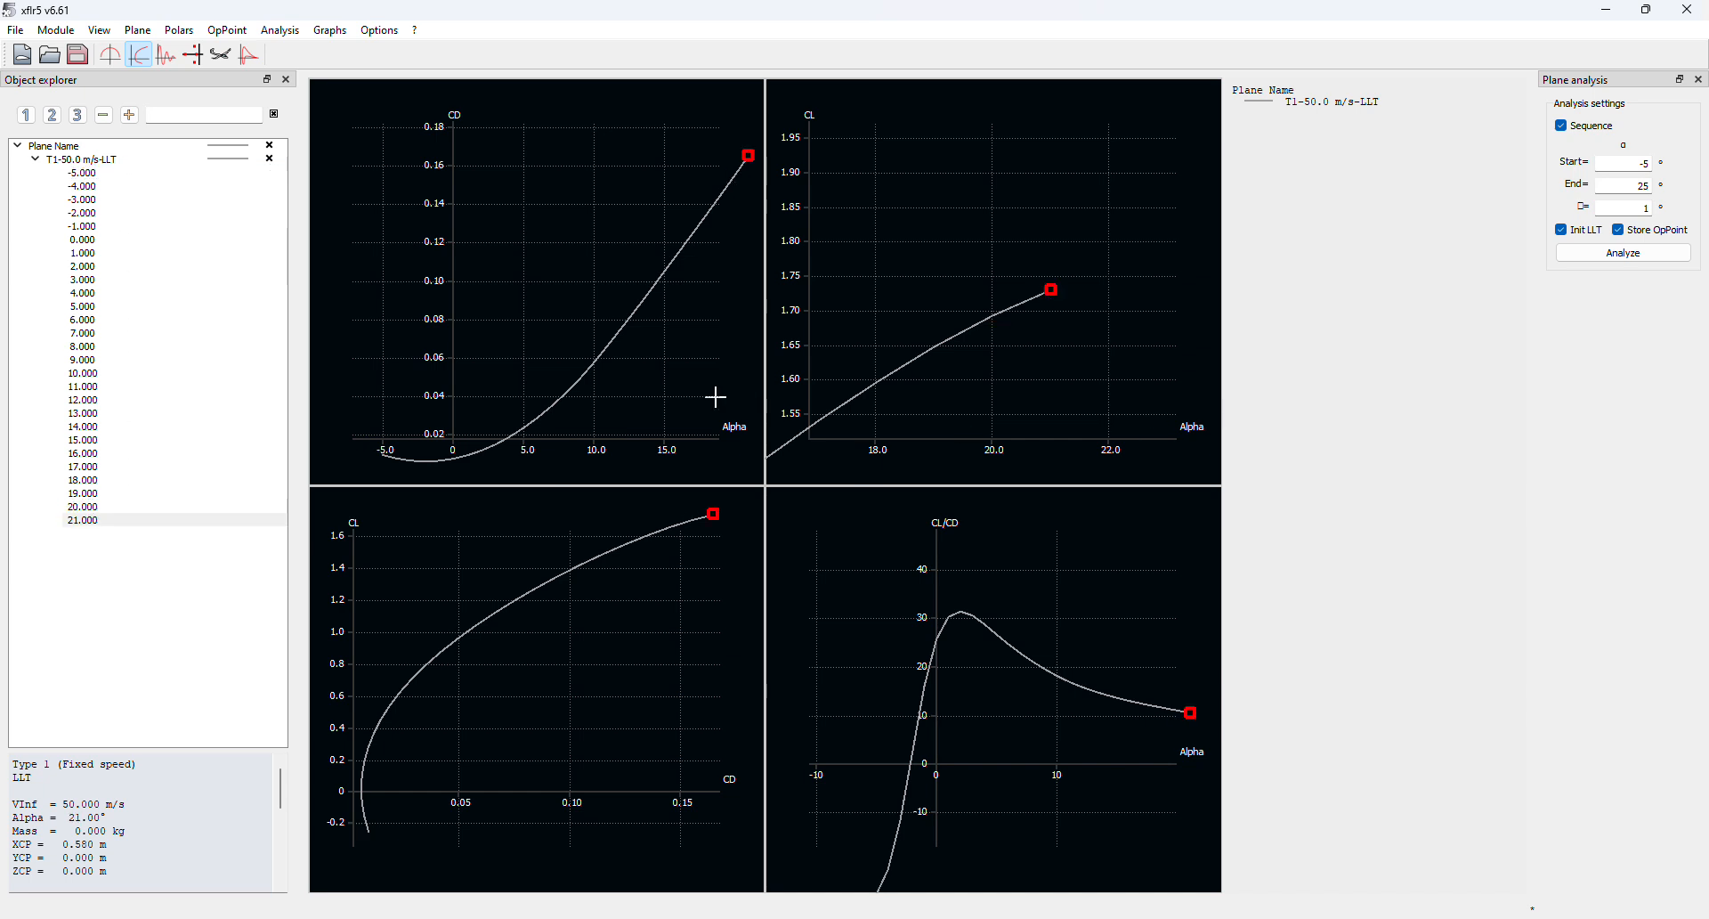
{"action": "left_click", "coordinate": [84, 508]}
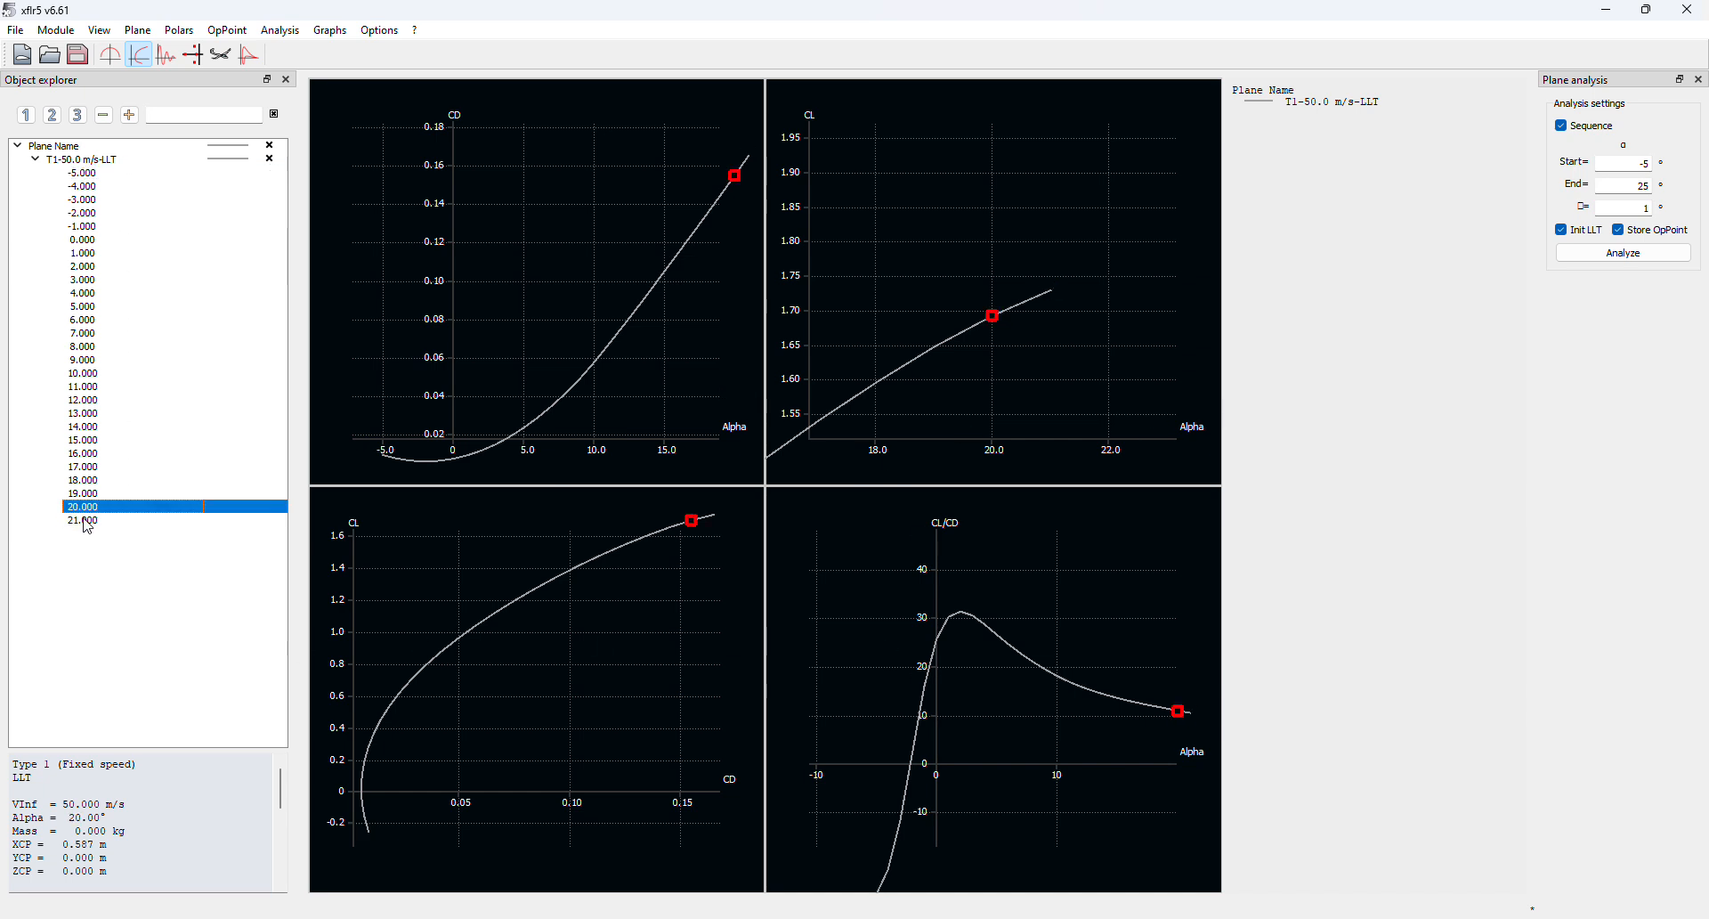
{"action": "left_click", "coordinate": [84, 521]}
{"action": "scroll", "coordinate": [793, 408], "scroll_direction": "down", "scroll_amount": 10}
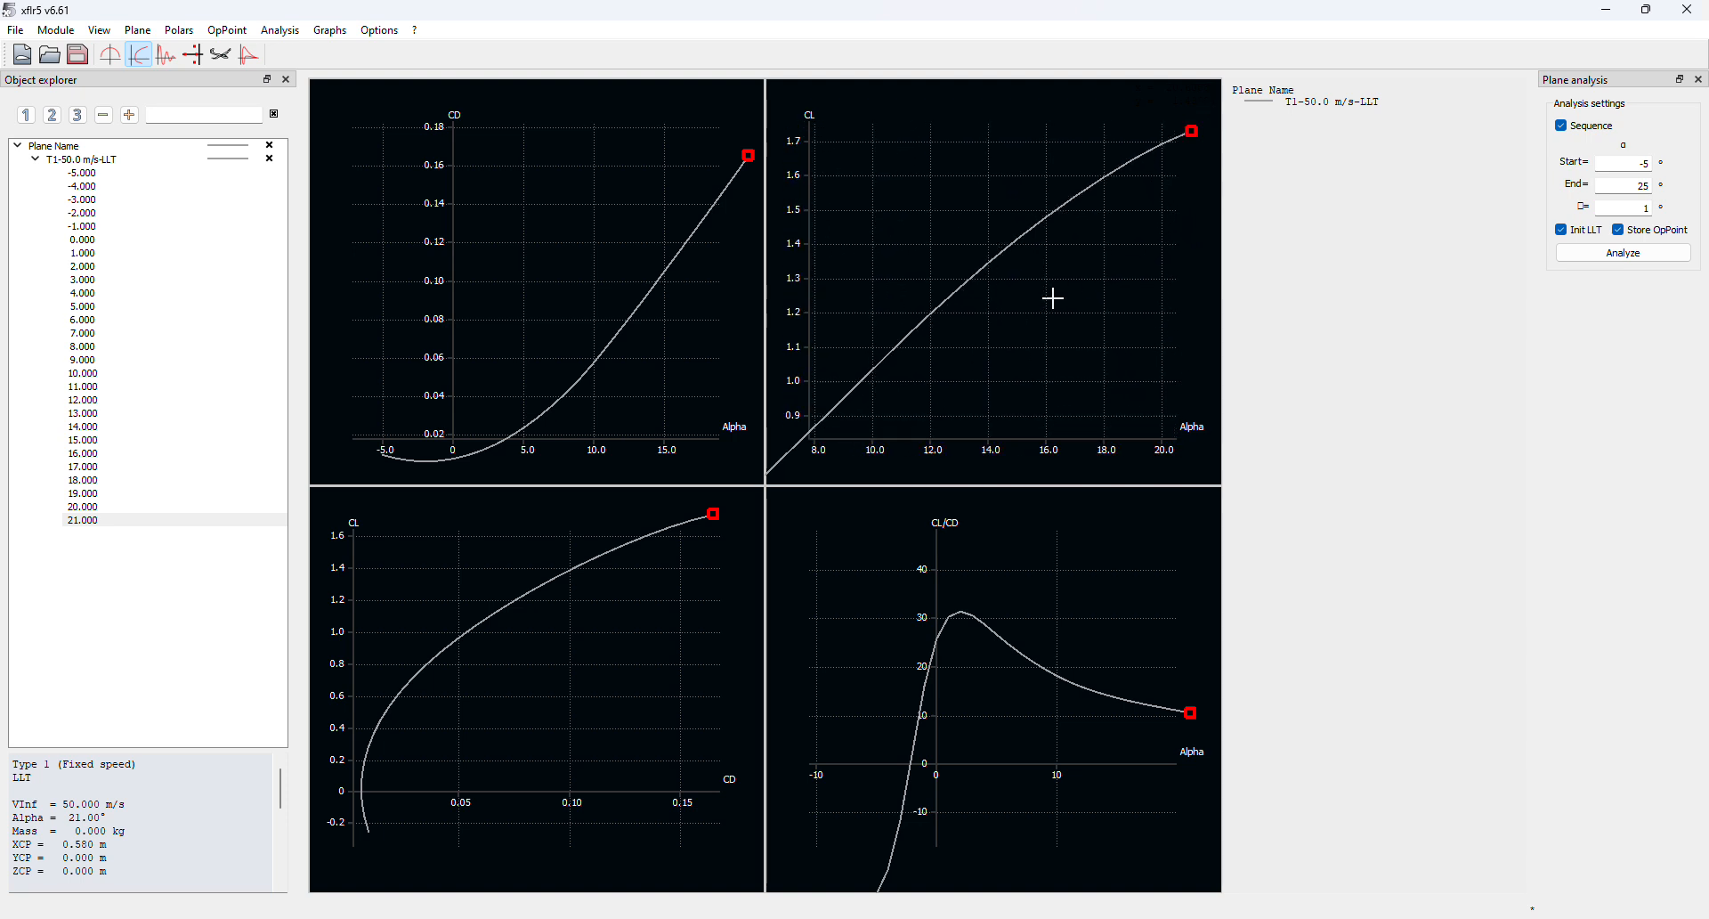
{"action": "scroll", "coordinate": [990, 343], "scroll_direction": "down", "scroll_amount": 6}
{"action": "left_click_drag", "start_coordinate": [996, 723], "coordinate": [982, 654]}
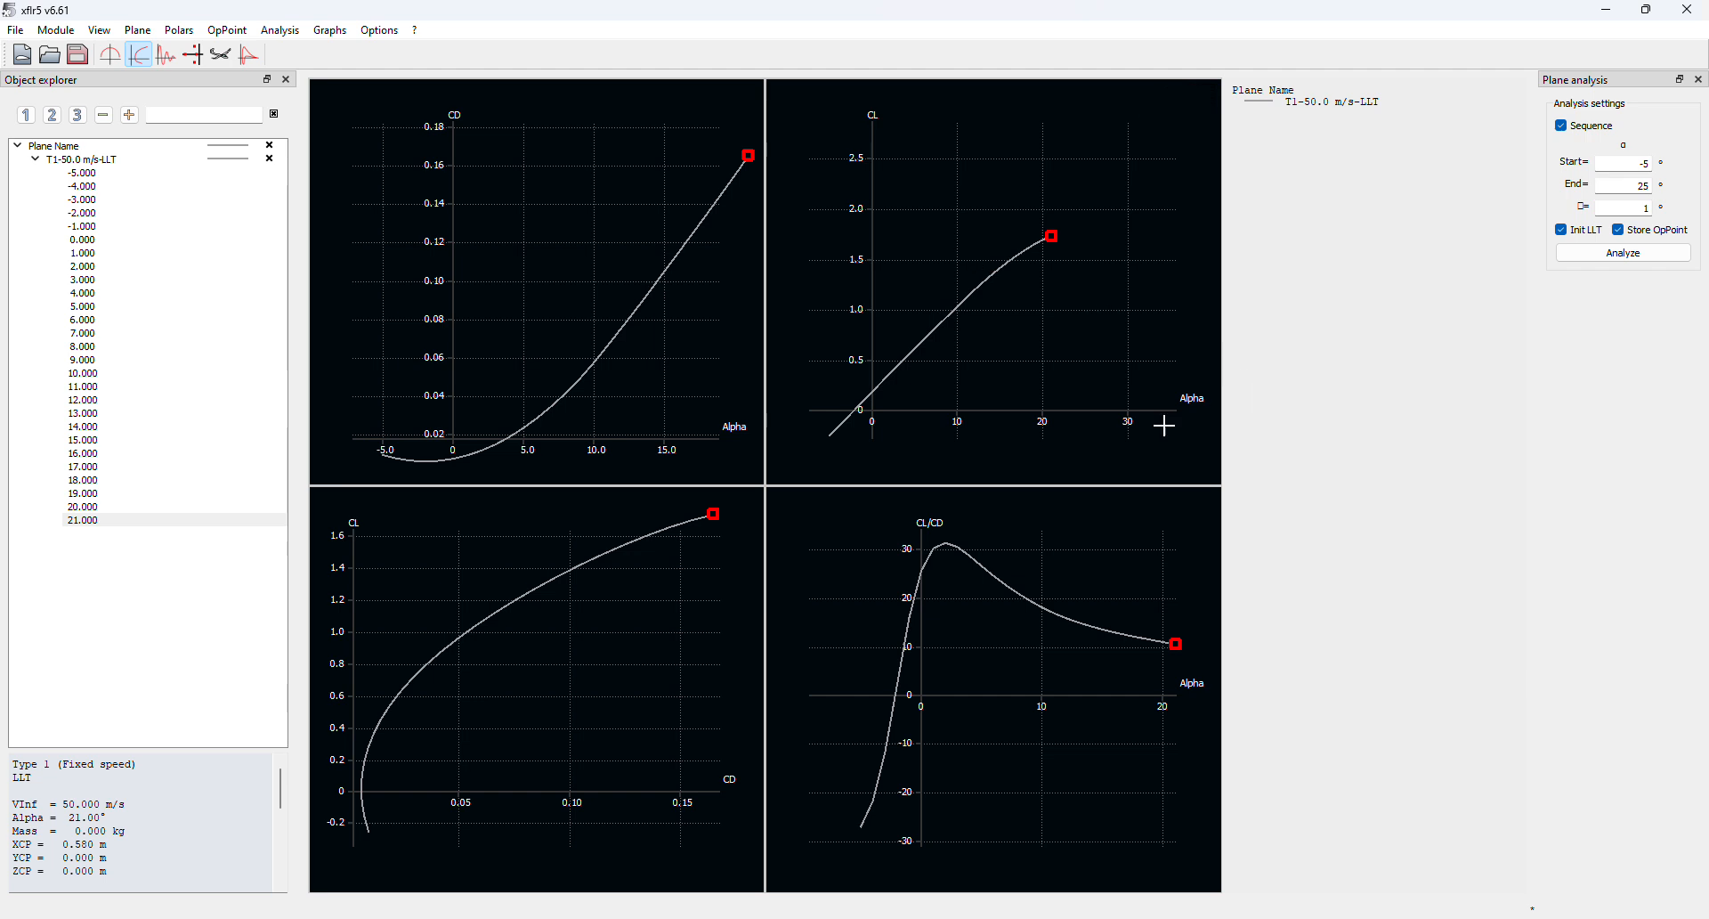
Show the spanwise induced-angle curves and select the -5° and 7° operating points
{"action": "left_click", "coordinate": [111, 54]}
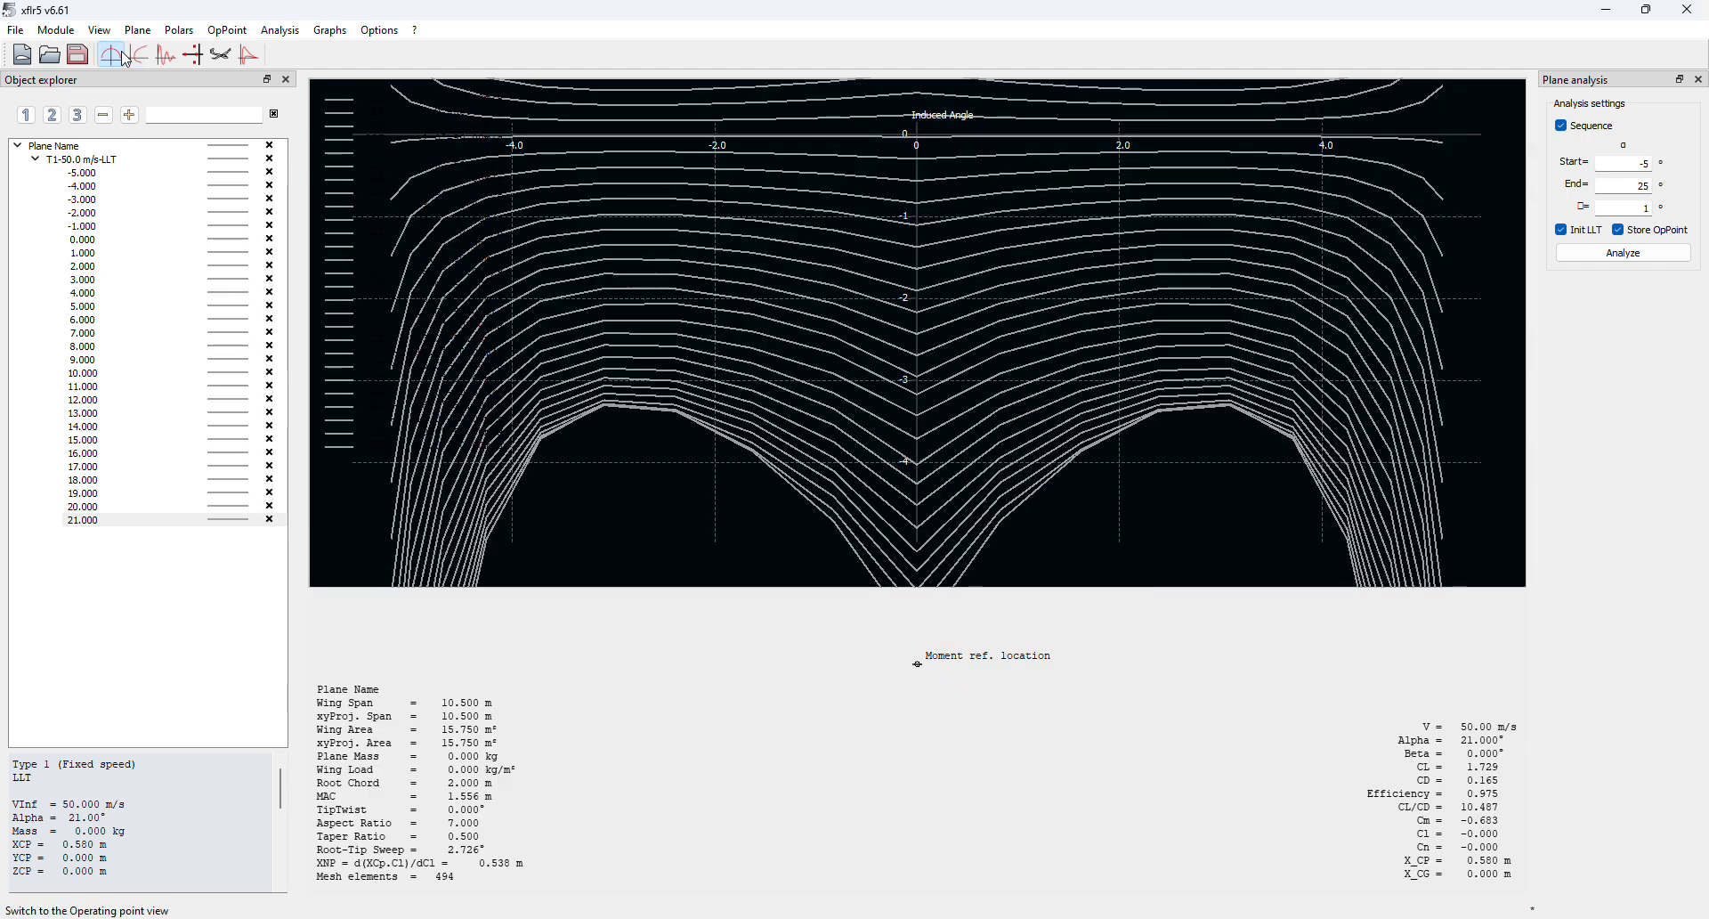
{"action": "scroll", "coordinate": [1145, 370], "scroll_direction": "down", "scroll_amount": 3}
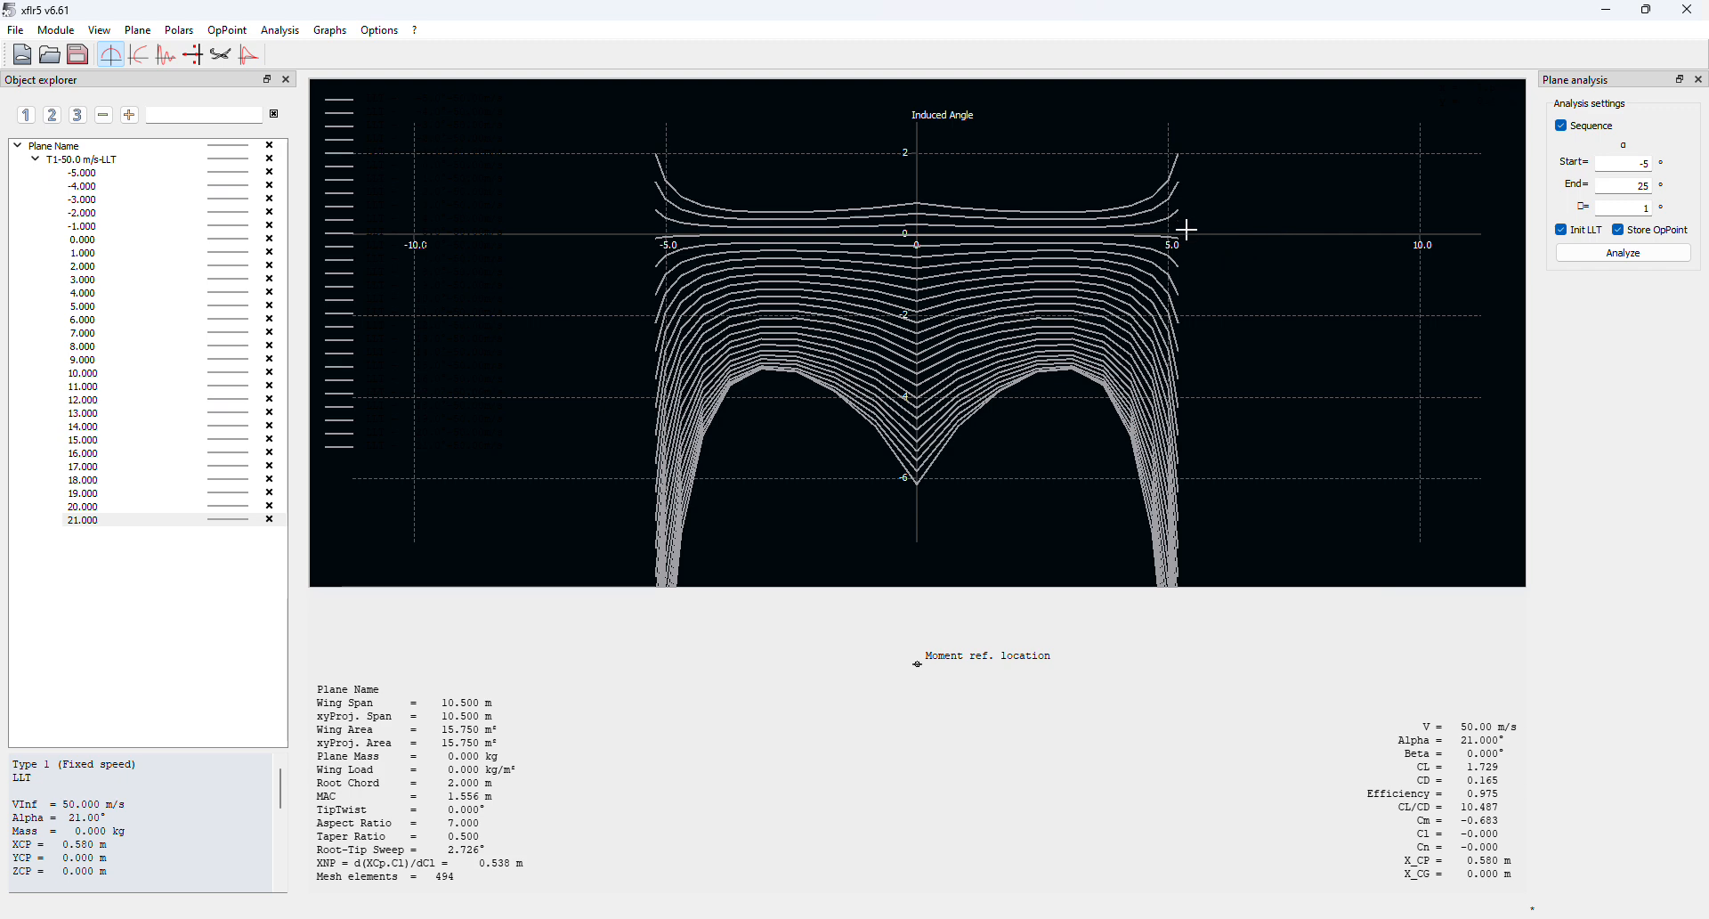
{"action": "left_click_drag", "start_coordinate": [1000, 389], "coordinate": [985, 345]}
{"action": "left_click_drag", "start_coordinate": [946, 128], "coordinate": [957, 419]}
{"action": "left_click", "coordinate": [165, 173]}
{"action": "left_click", "coordinate": [148, 333]}
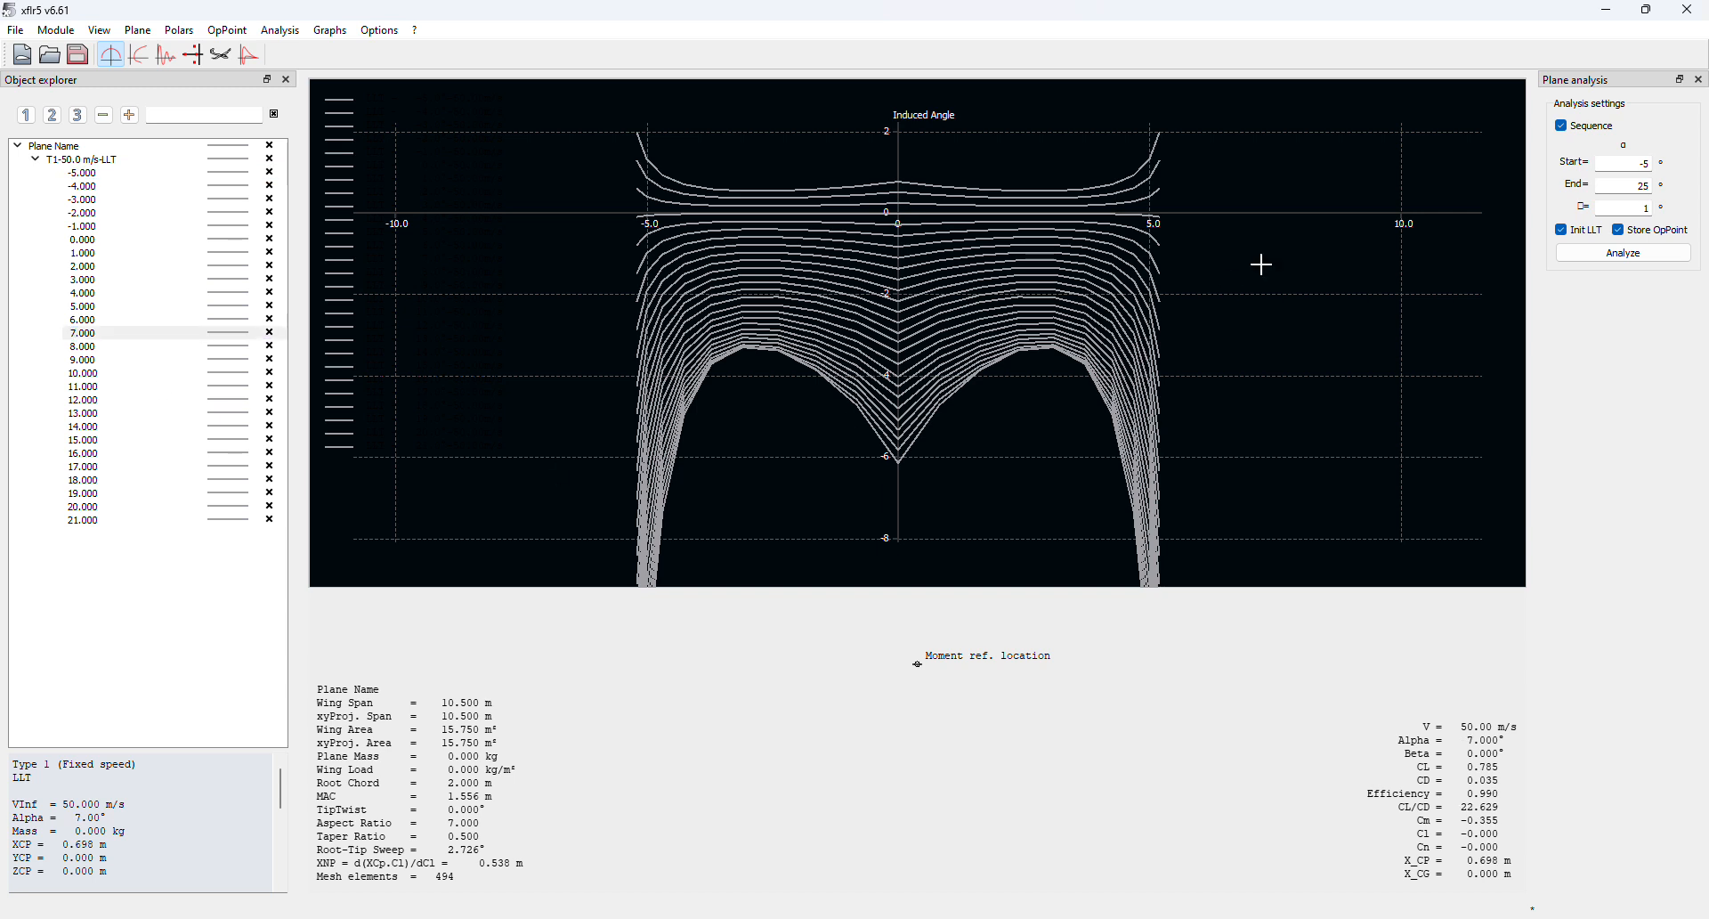
Rerun the plane analysis with Start and End both set to 5°
{"action": "double_click", "coordinate": [1652, 166]}
{"action": "type", "text": "5"}
{"action": "key", "text": "Tab"}
{"action": "type", "text": "5"}
{"action": "left_click", "coordinate": [1640, 258]}
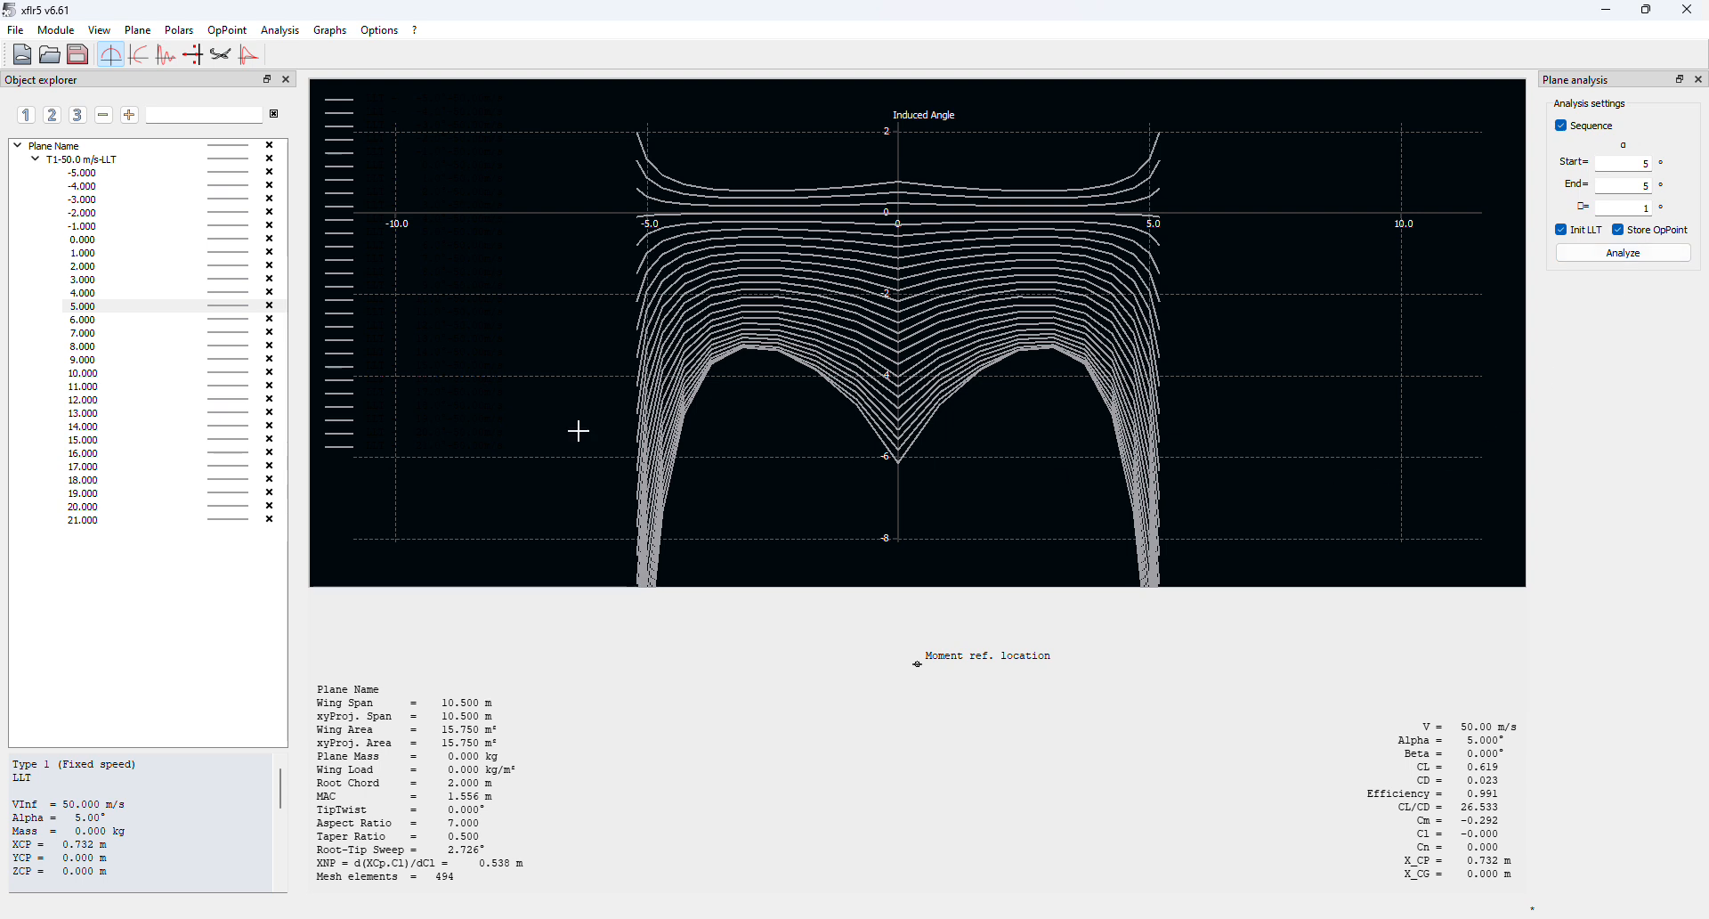
Reset the T1-50.0 m/s-LLT polar and rerun it so only the 5° point remains
{"action": "left_click", "coordinate": [174, 162]}
{"action": "right_click", "coordinate": [171, 164]}
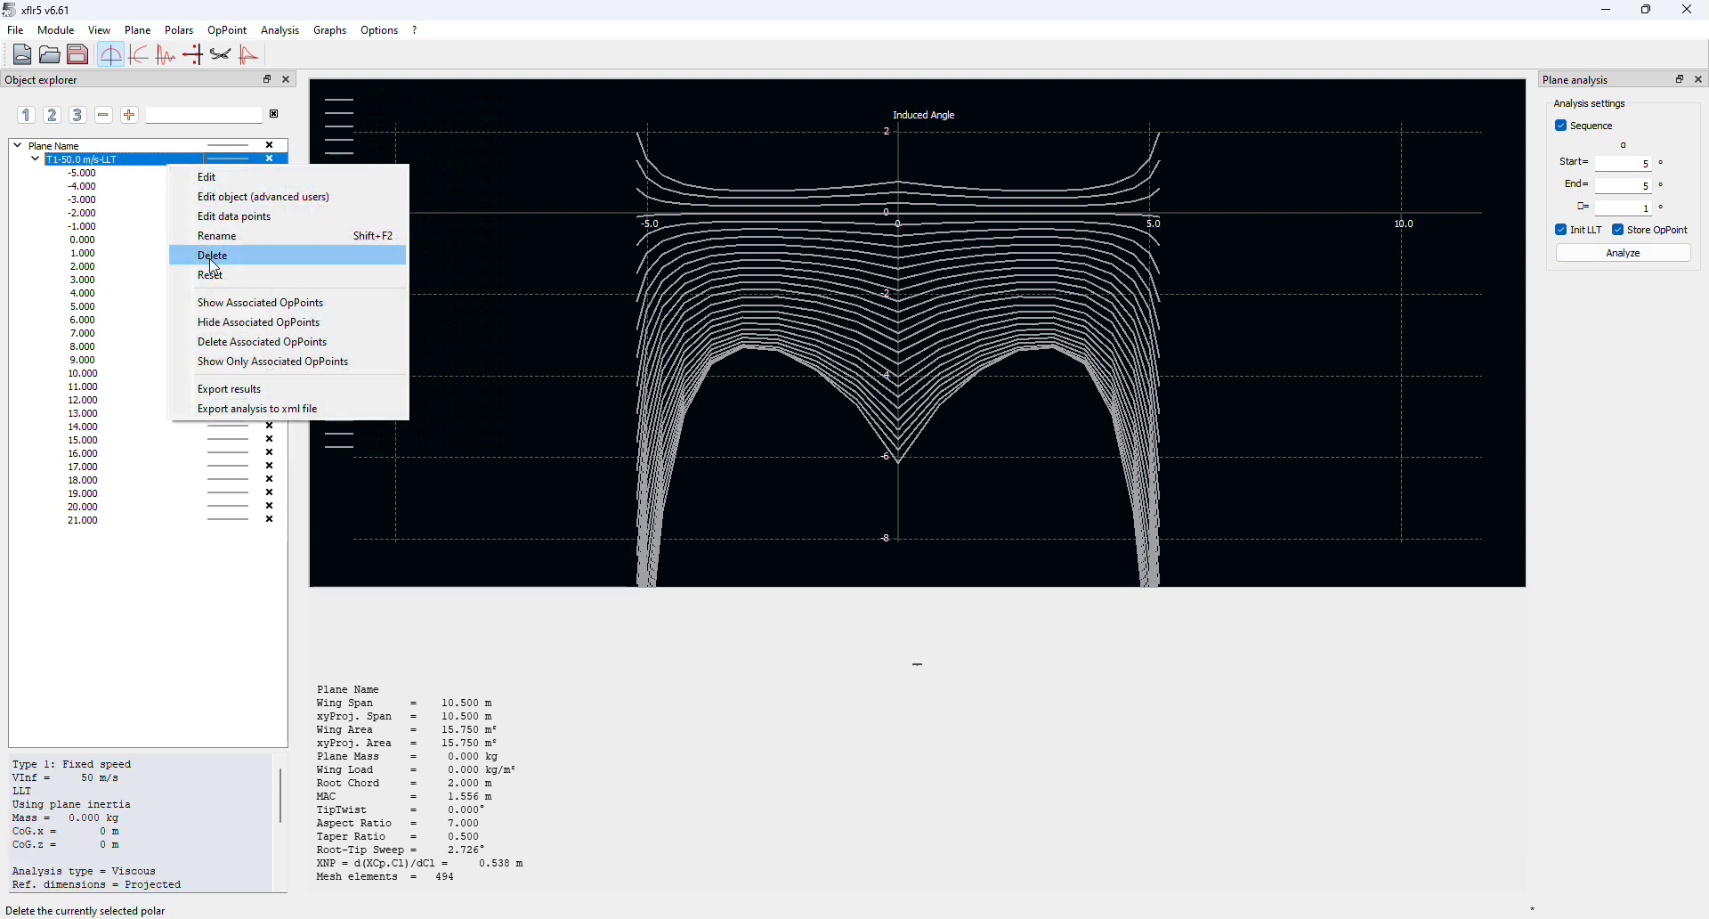
{"action": "left_click", "coordinate": [232, 272]}
{"action": "left_click", "coordinate": [922, 497]}
{"action": "left_click", "coordinate": [1624, 254]}
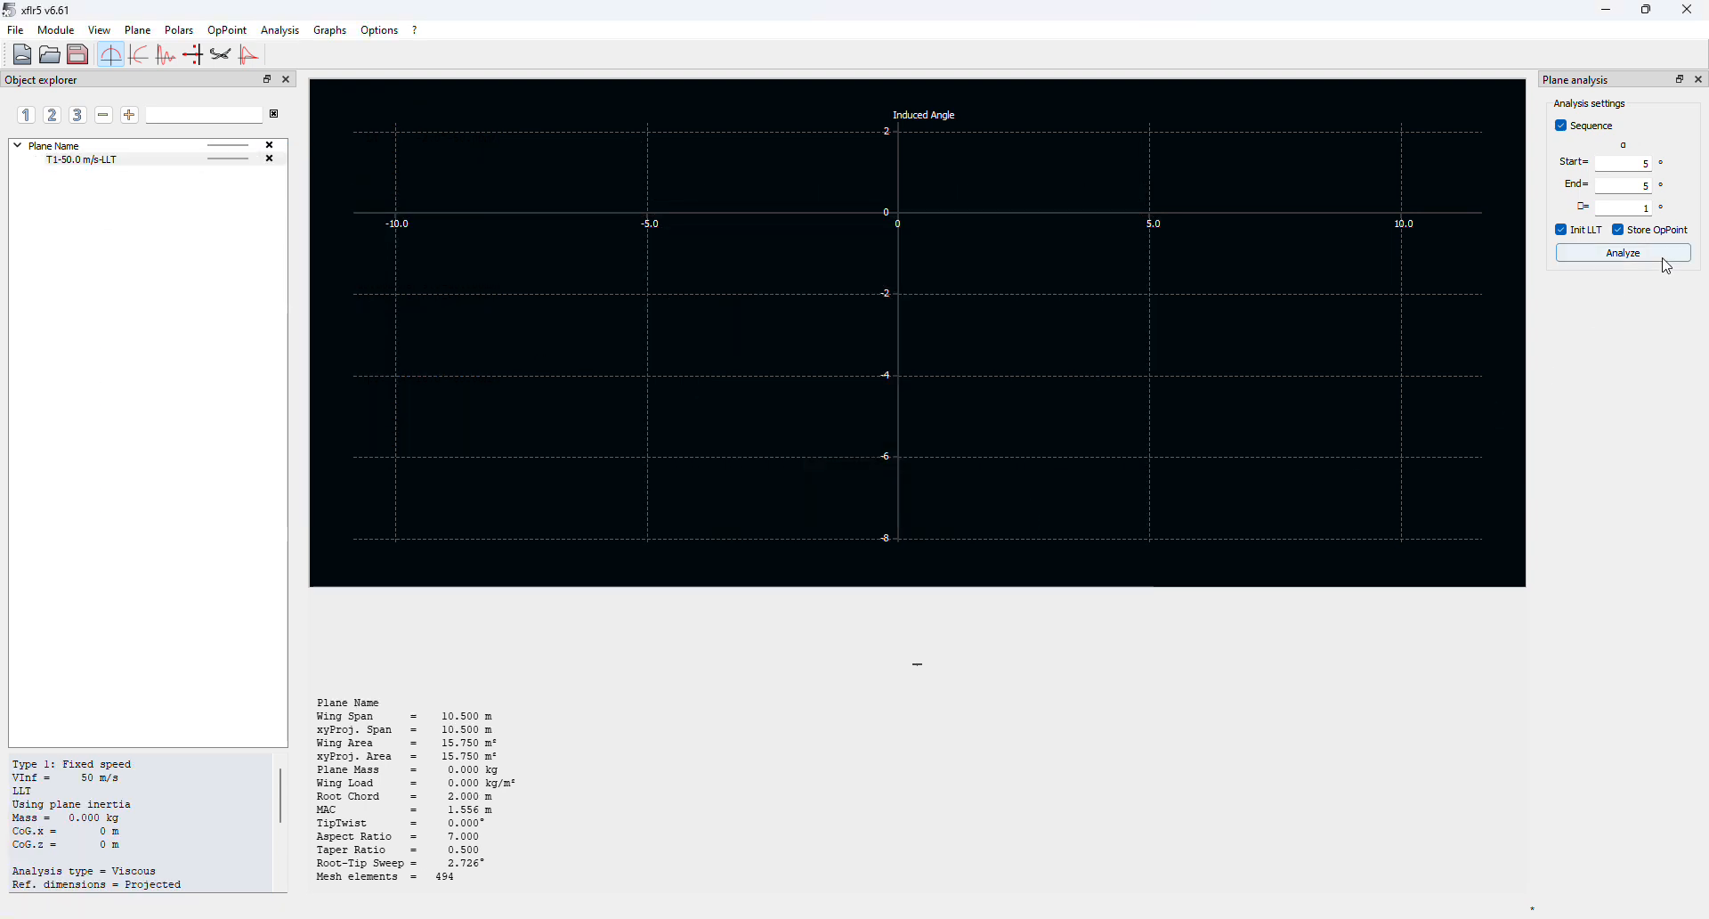
{"action": "scroll", "coordinate": [881, 293], "scroll_direction": "up", "scroll_amount": 5}
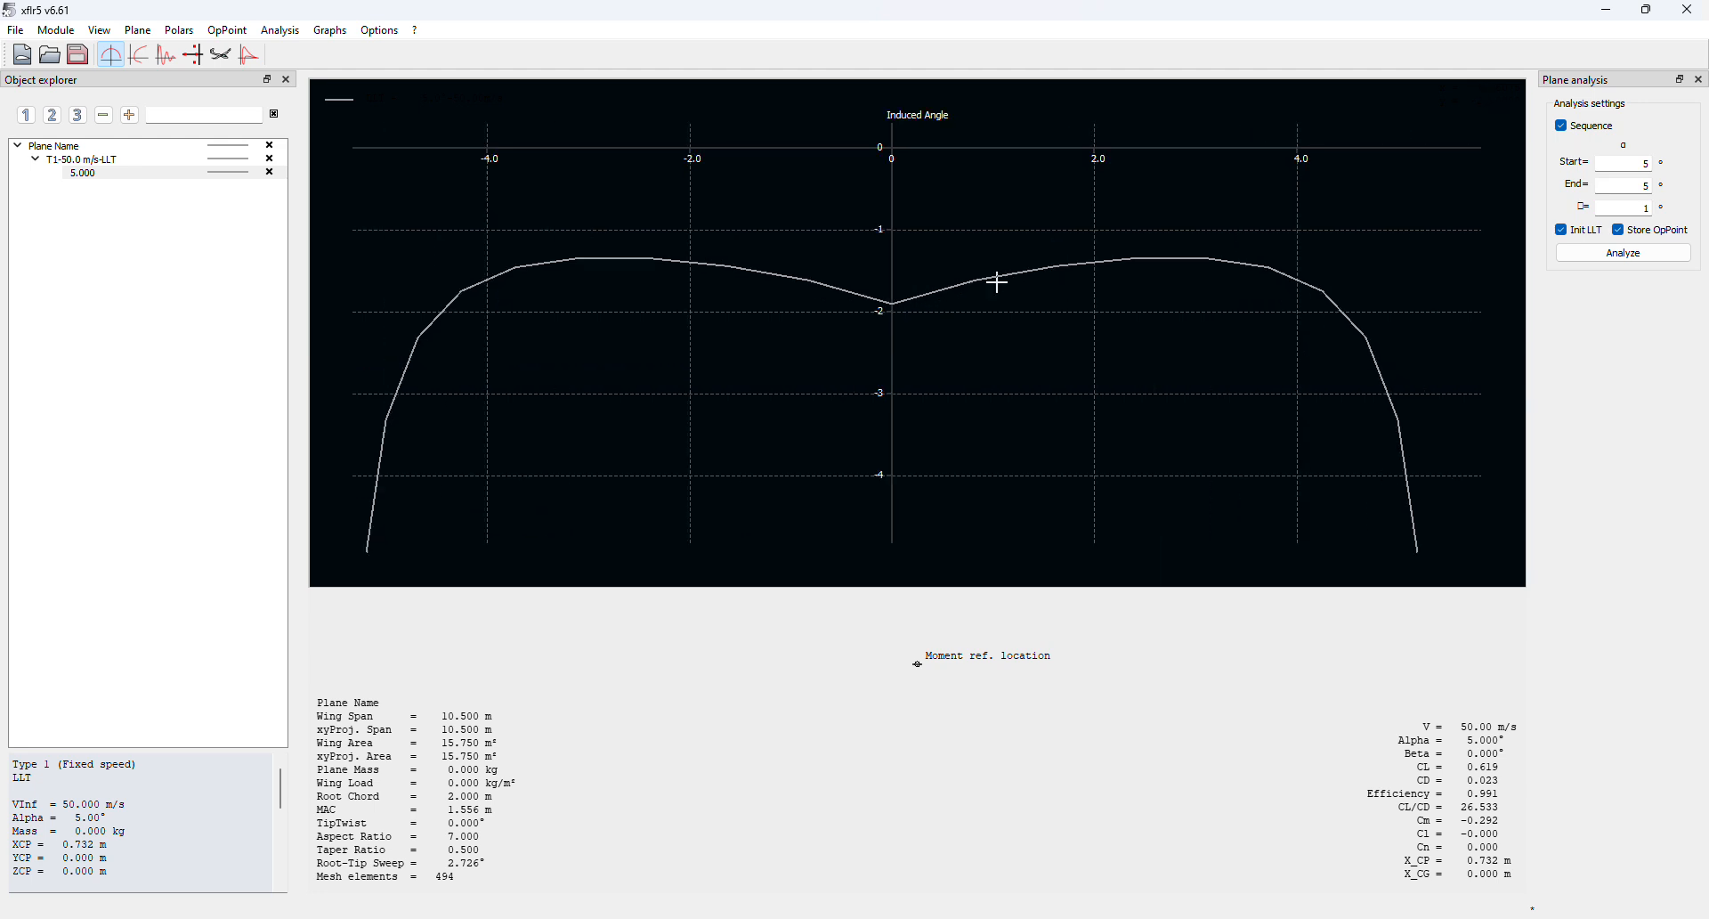
{"action": "scroll", "coordinate": [998, 282], "scroll_direction": "down", "scroll_amount": 6}
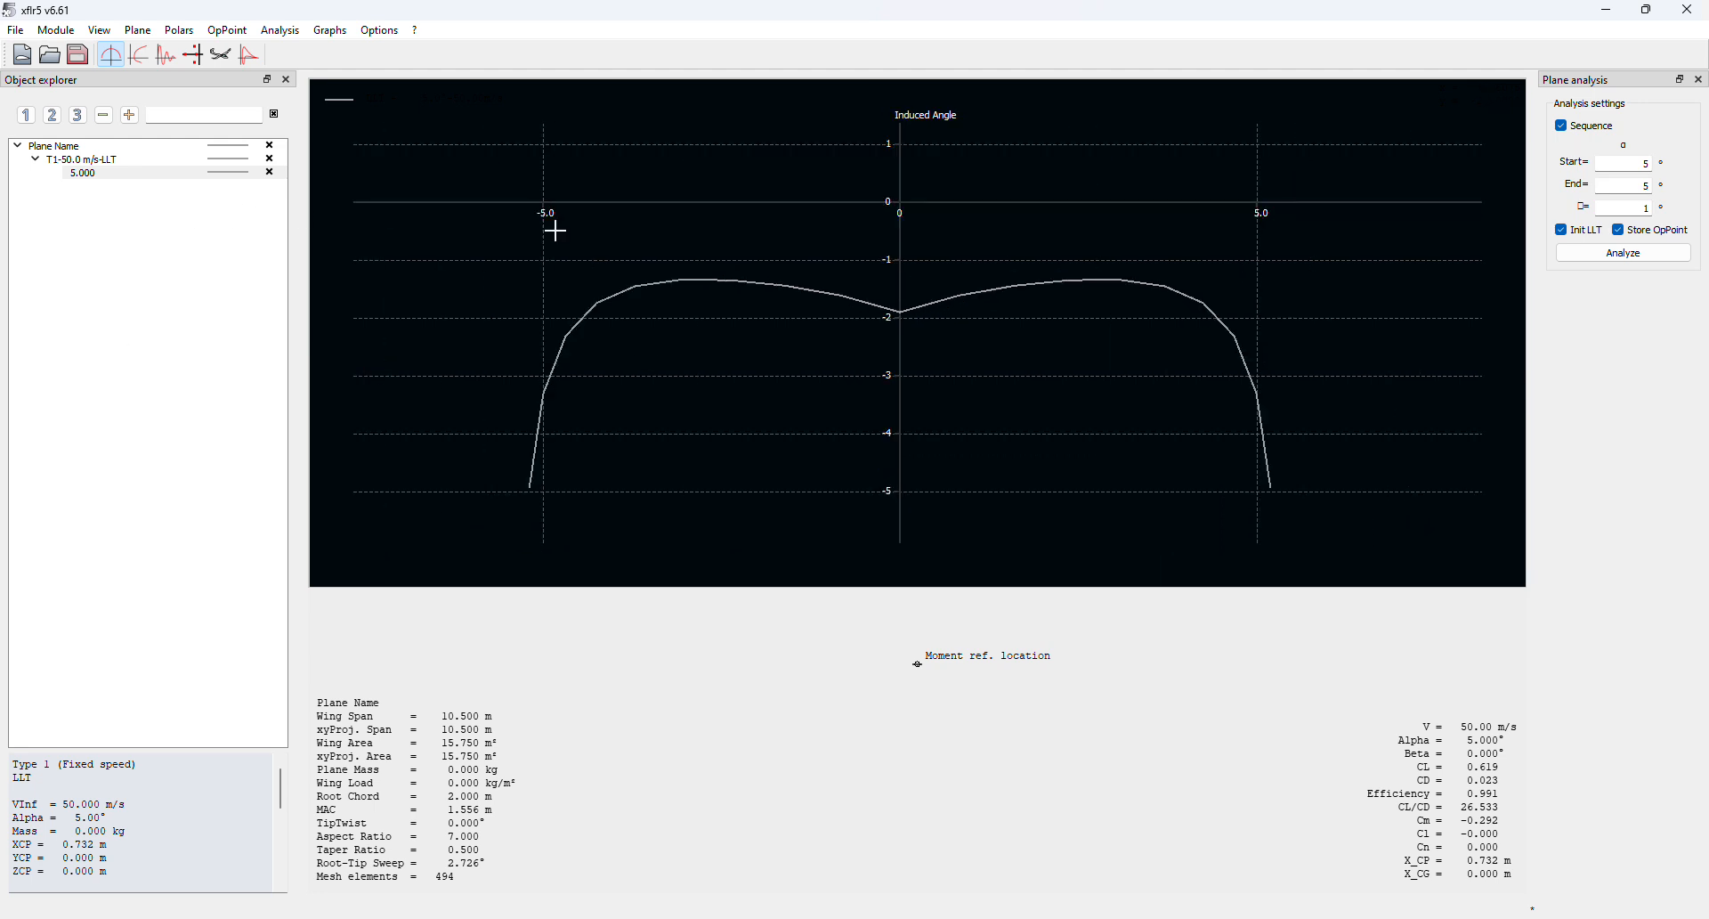
{"action": "double_click", "coordinate": [1031, 169]}
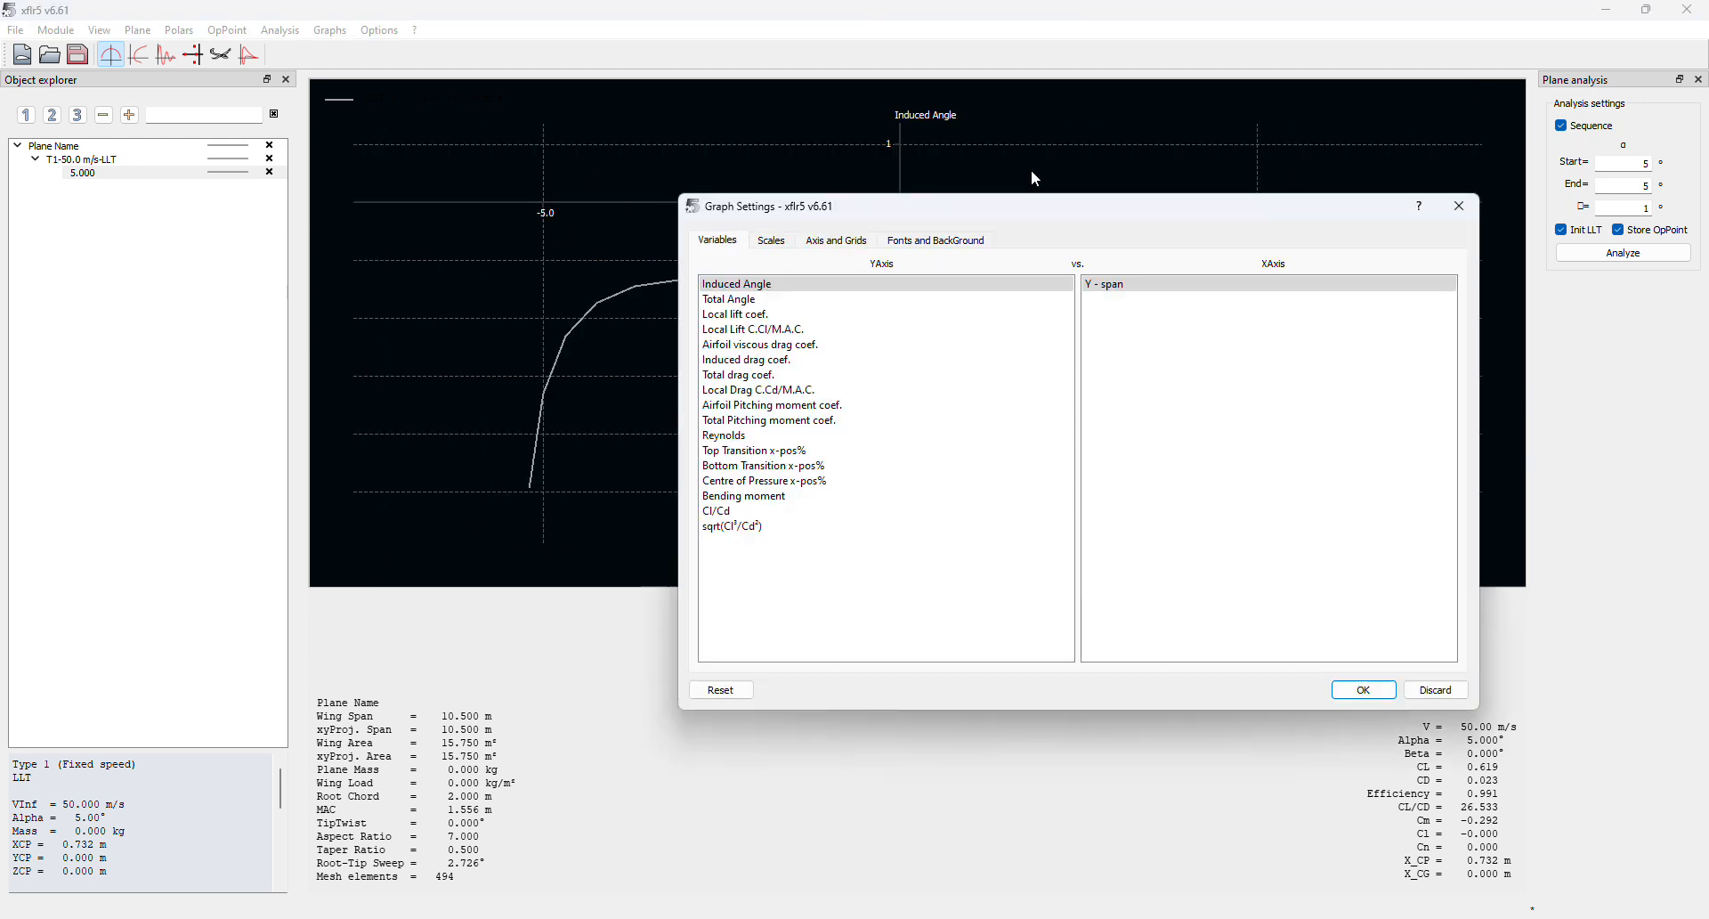
Plot the local lift coefficient along the span
{"action": "left_click", "coordinate": [741, 315]}
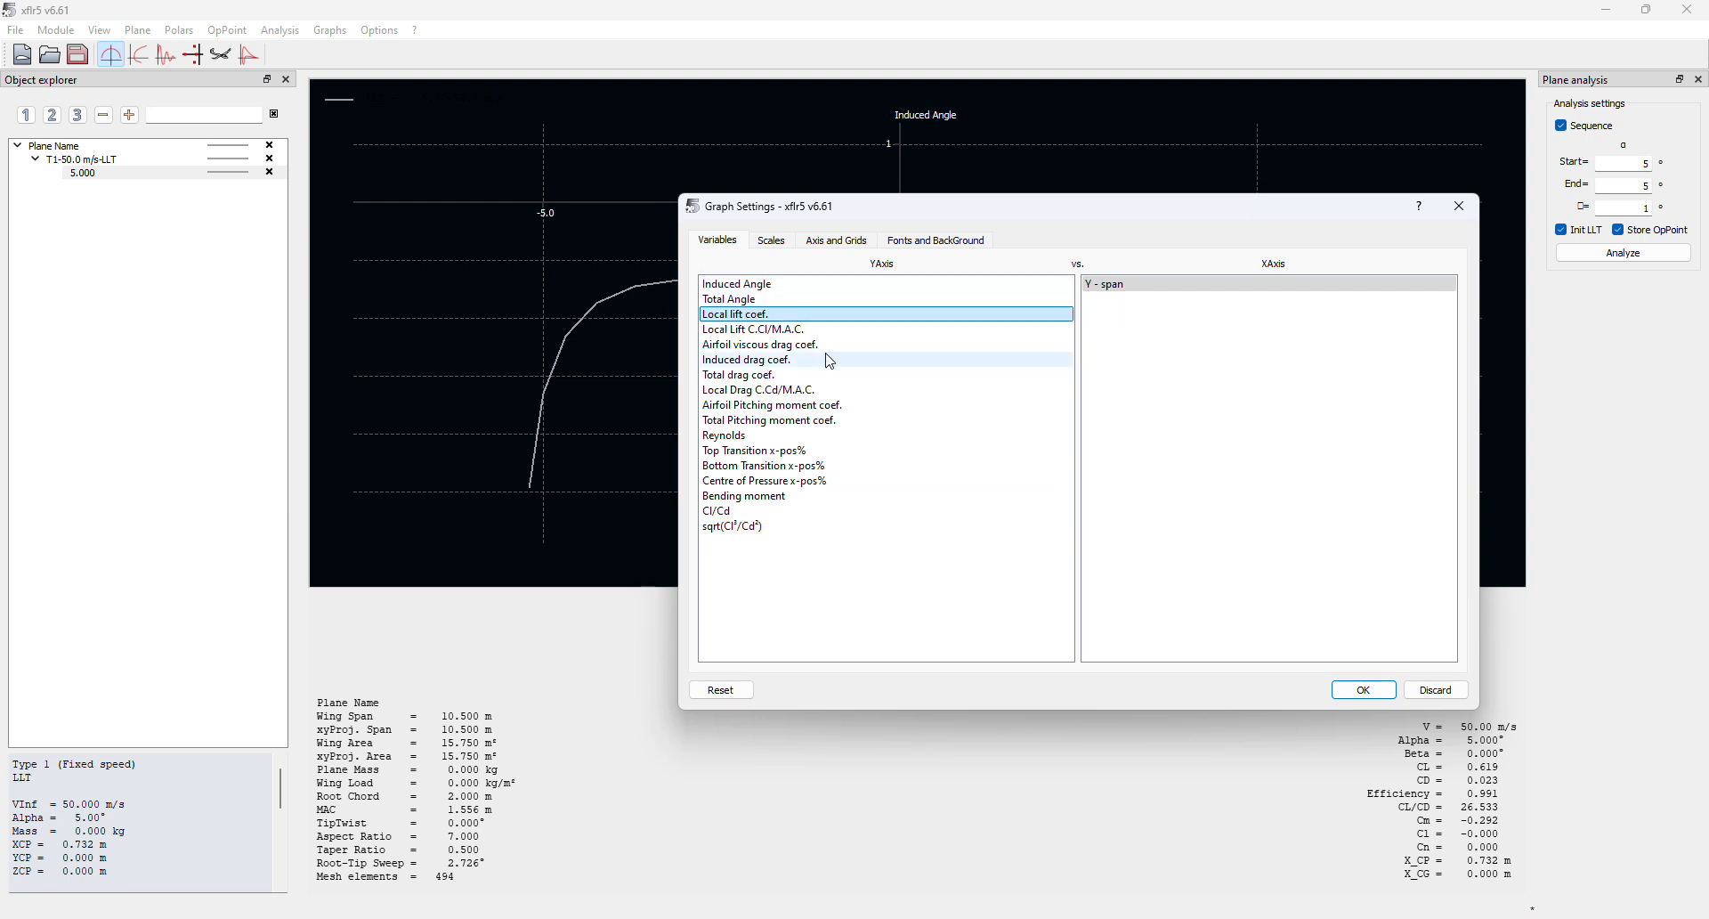
{"action": "left_click", "coordinate": [1362, 690]}
{"action": "left_click_drag", "start_coordinate": [1003, 321], "coordinate": [992, 415]}
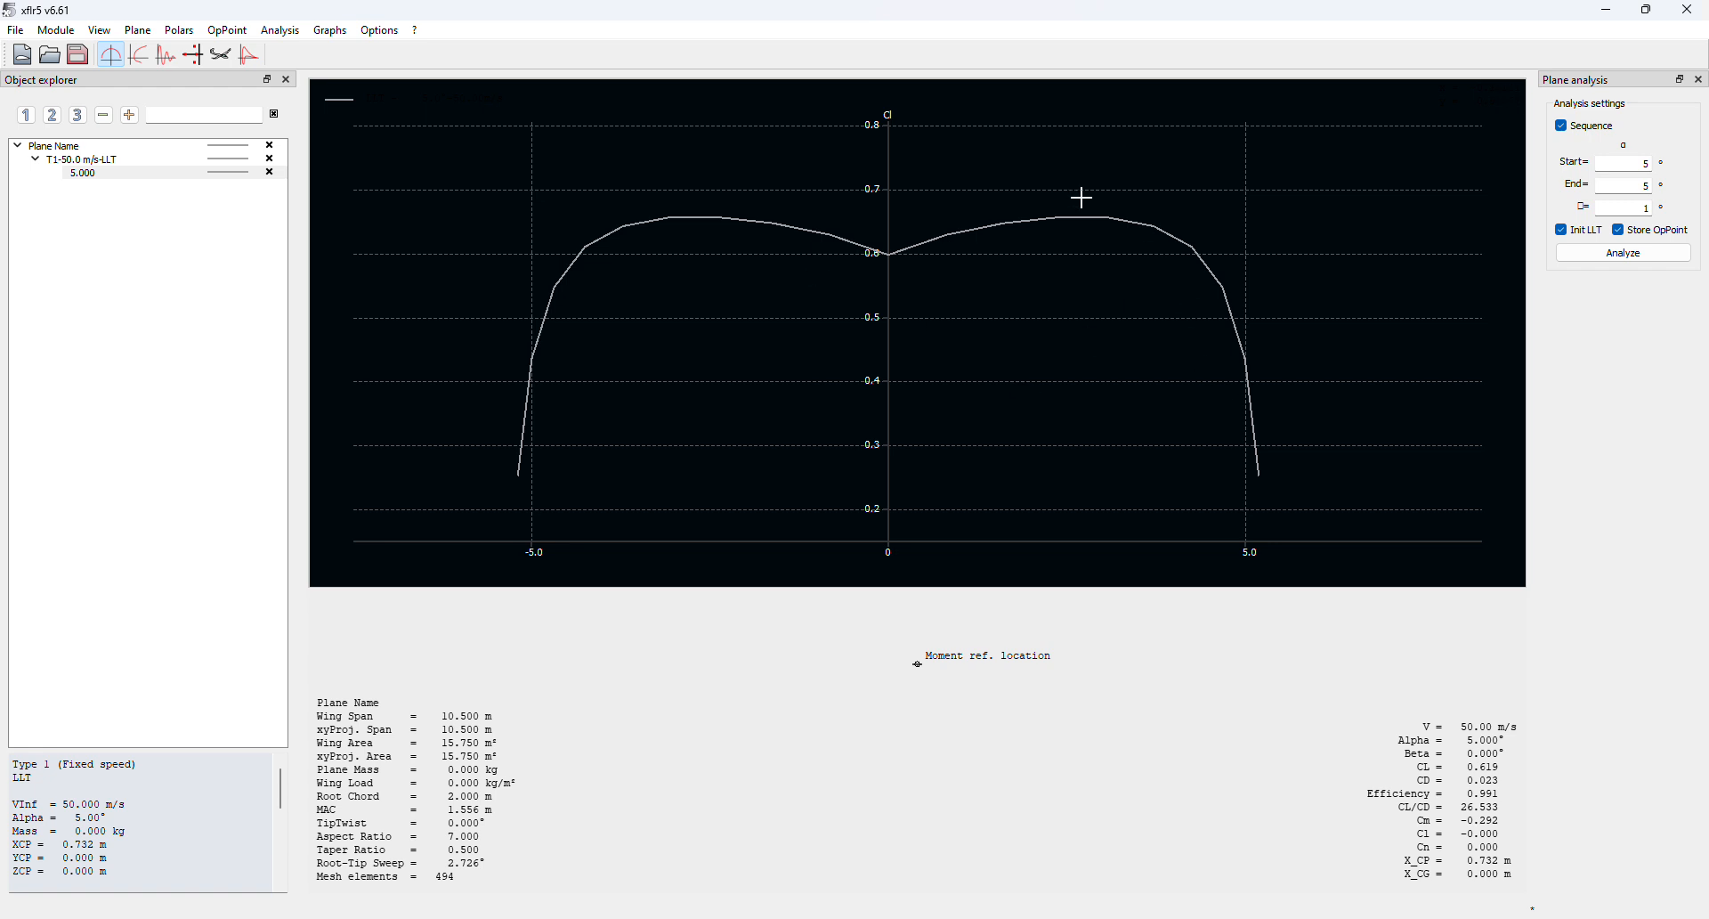
Switch the graph's vertical axis to Induced drag coef. and centre the curve
{"action": "double_click", "coordinate": [770, 283]}
{"action": "left_click", "coordinate": [748, 378]}
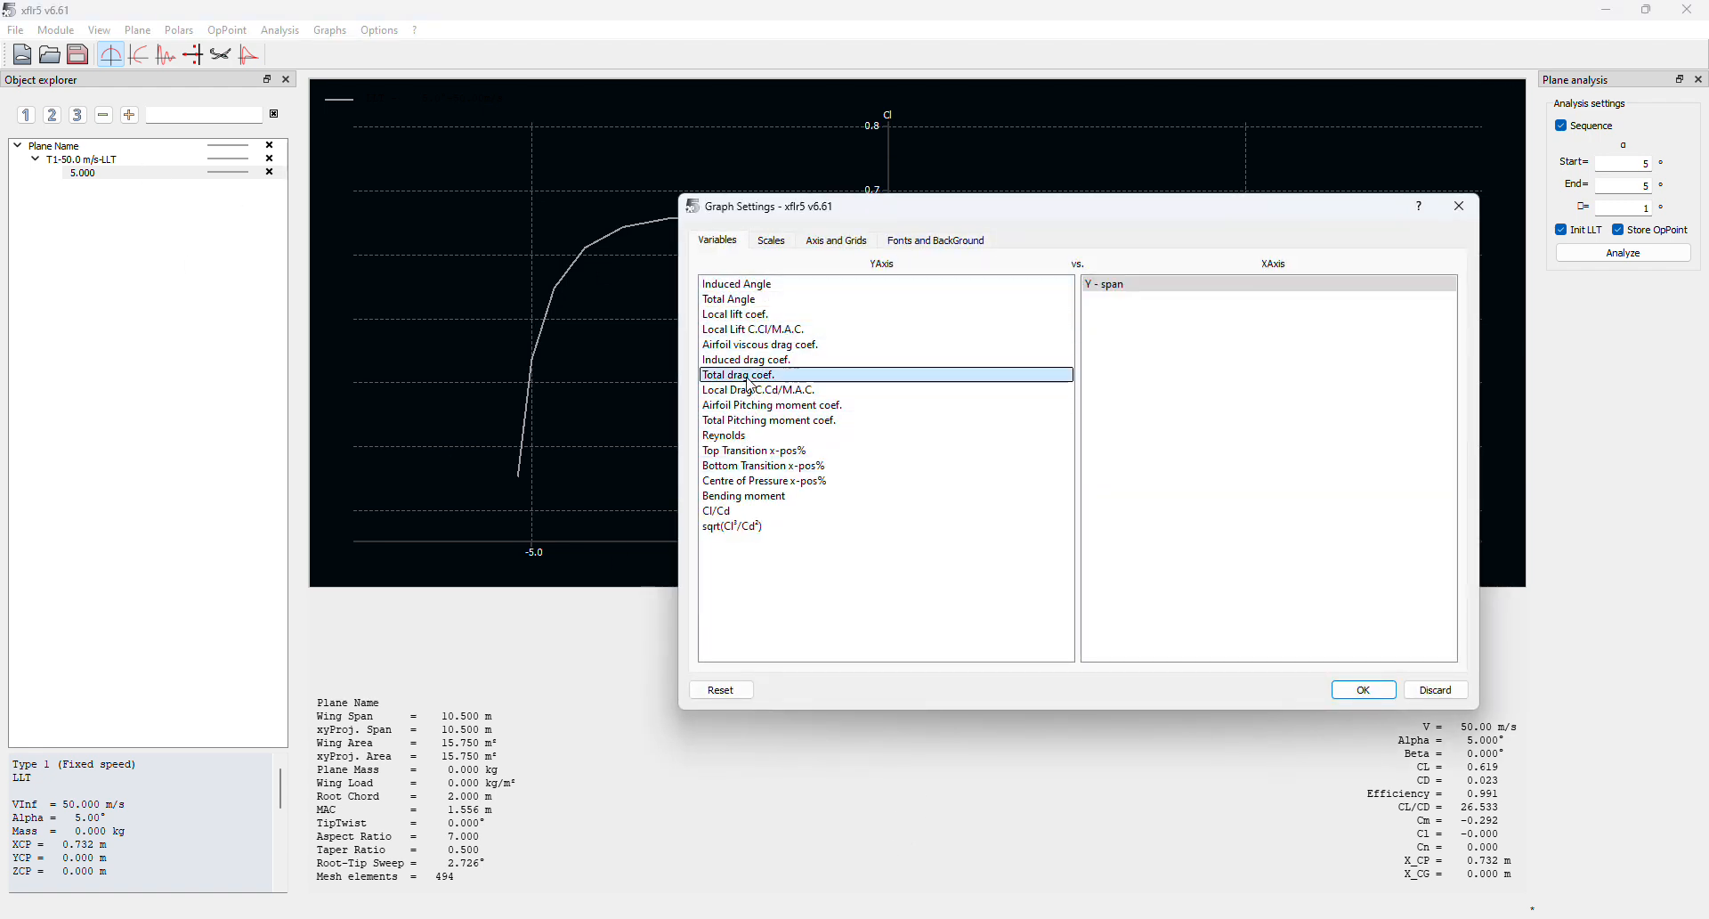
{"action": "left_click", "coordinate": [749, 390]}
{"action": "left_click", "coordinate": [748, 360]}
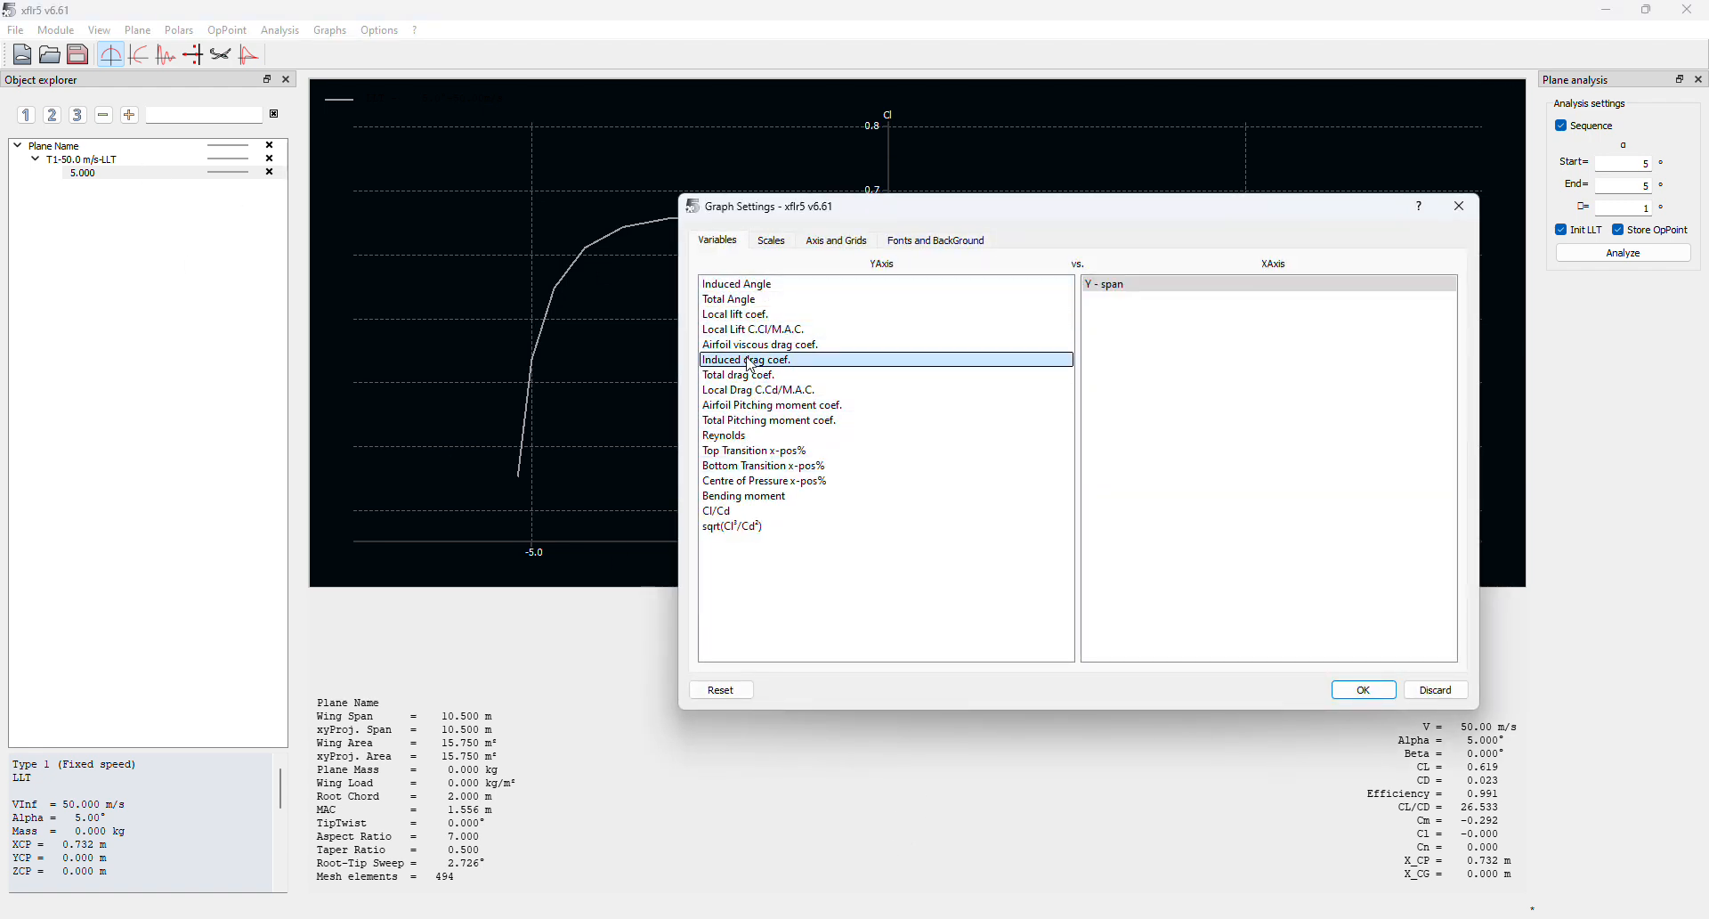
{"action": "left_click", "coordinate": [1364, 690]}
{"action": "left_click_drag", "start_coordinate": [1144, 374], "coordinate": [1135, 519]}
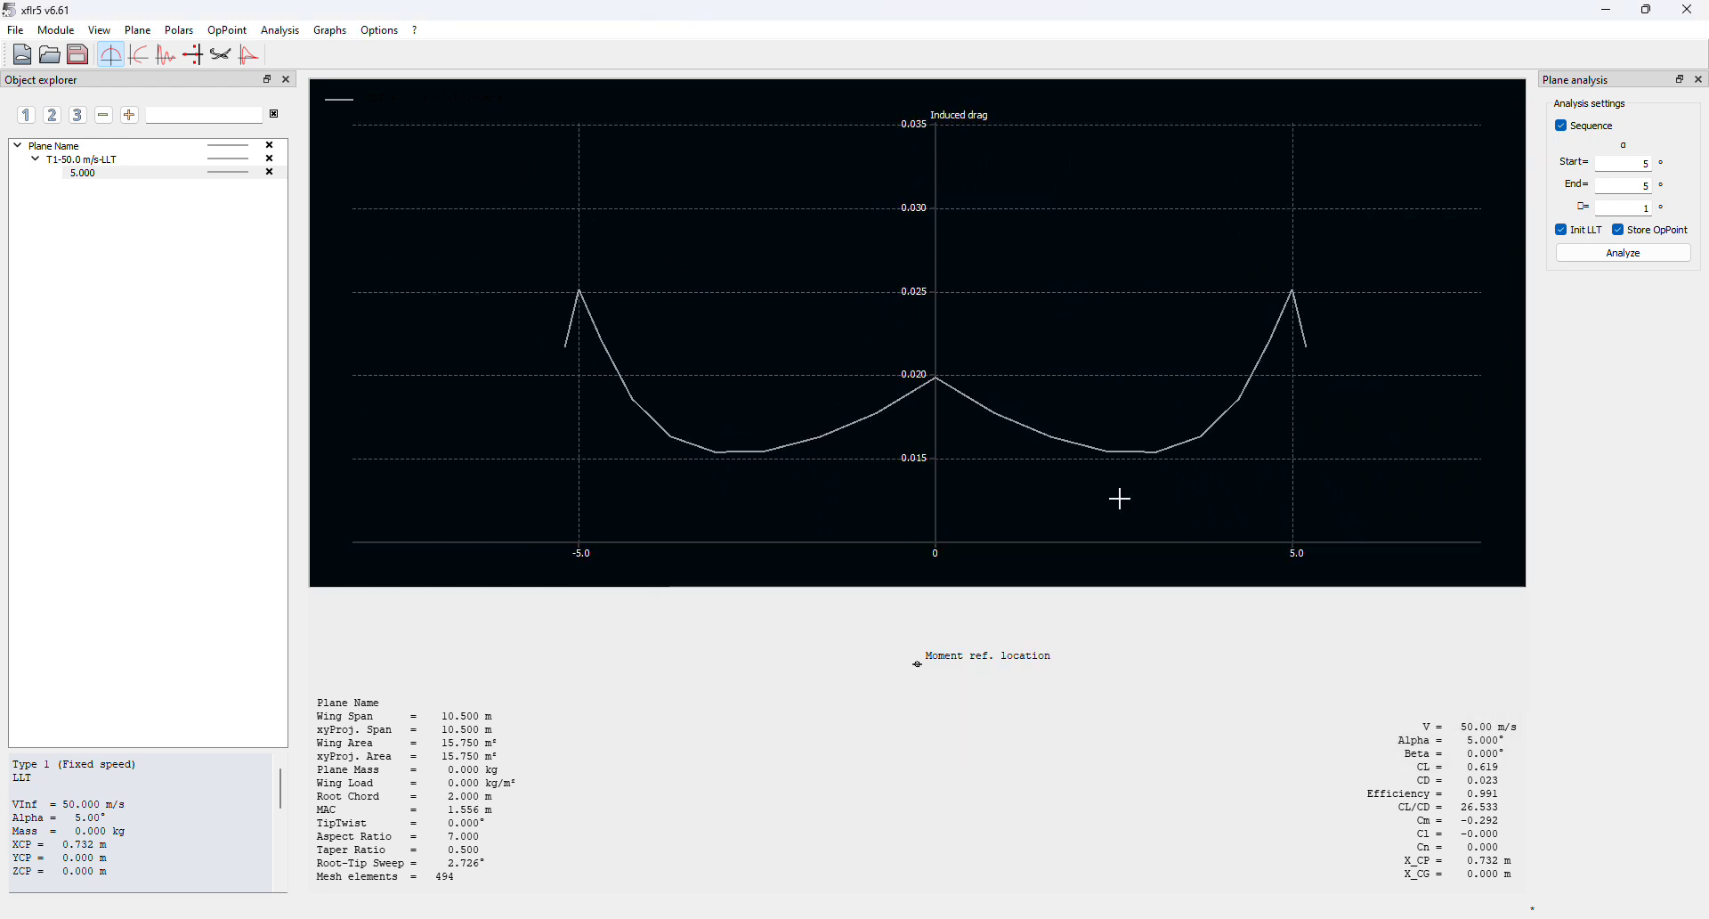